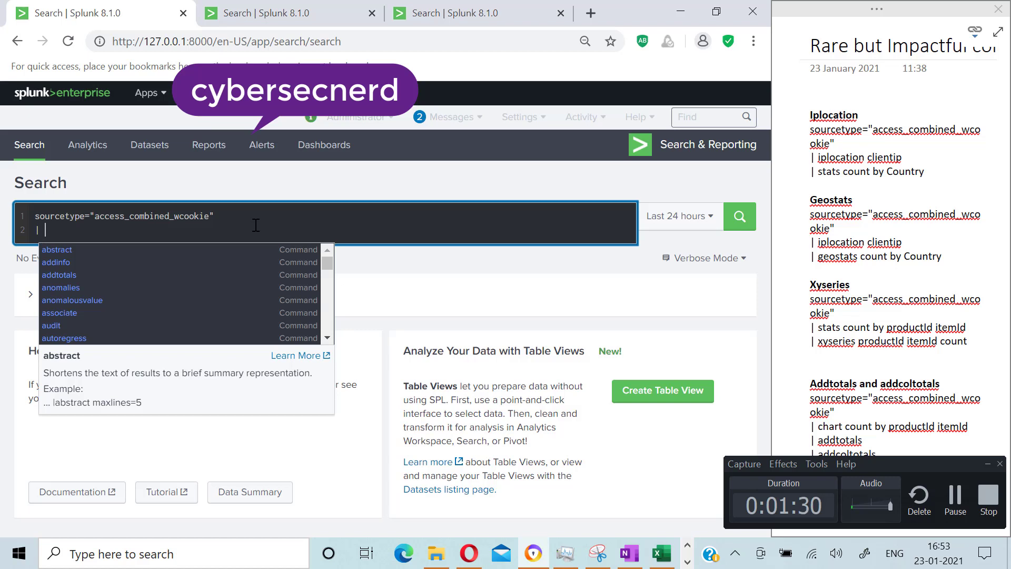
Step: Append an iplocation command on the clientip field to the search and run it
type("iplocation")
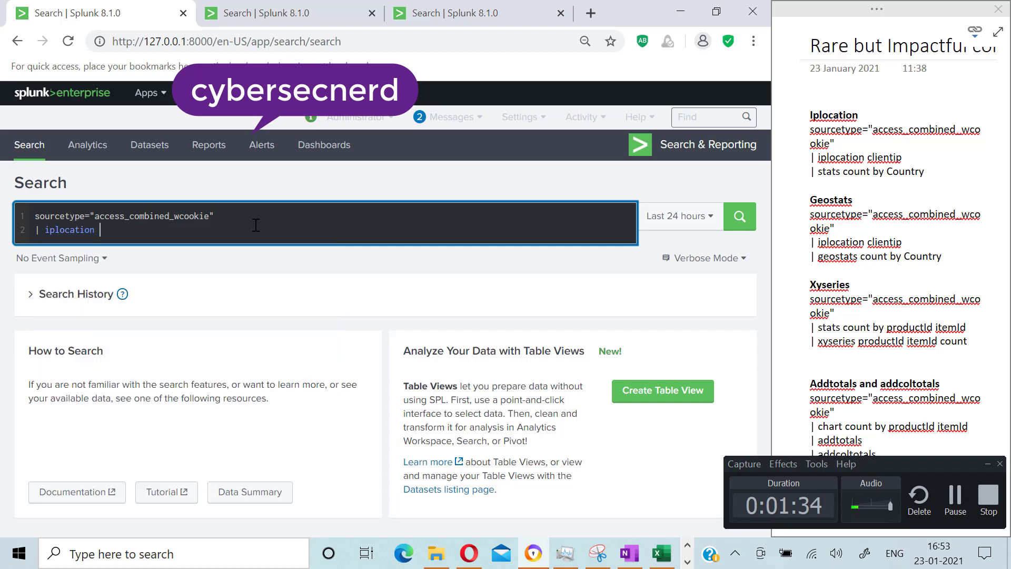
type(" c")
type("line")
key("BackSpace")
key("BackSpace")
type("entip")
key("Return")
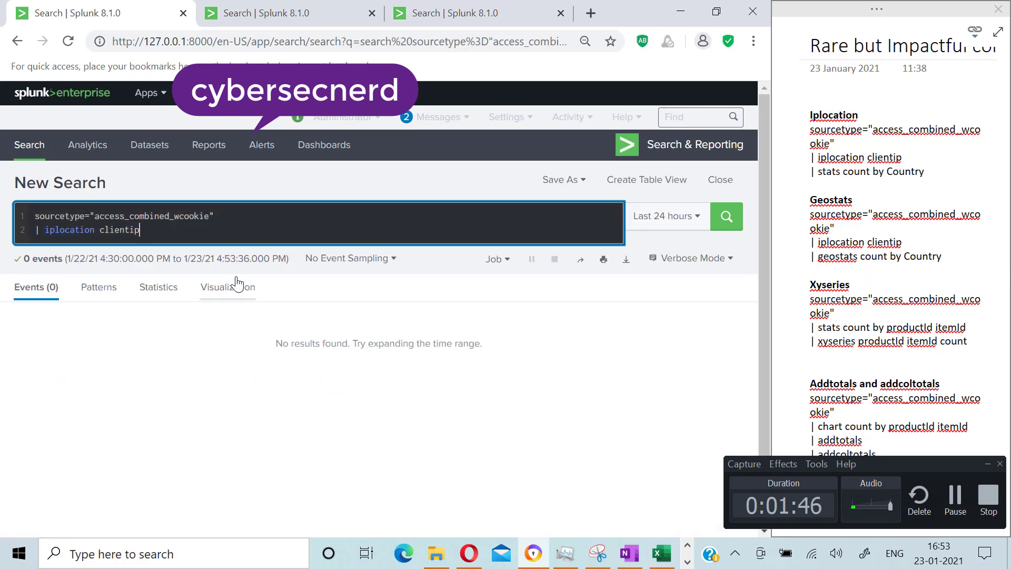
Step: Rerun the search over All time and review the added location fields such as City and Country
left_click(674, 220)
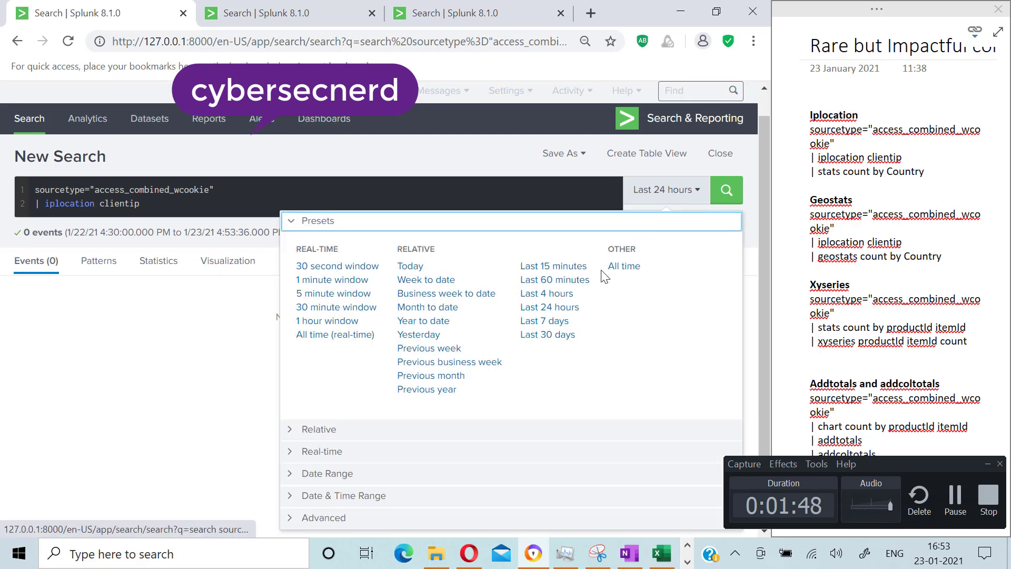
left_click(623, 267)
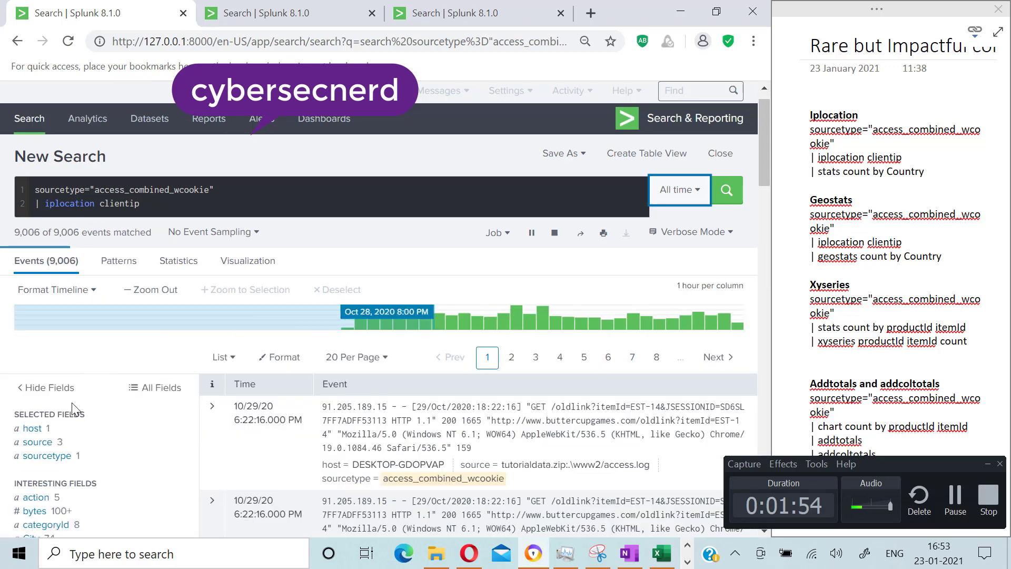
scroll(79, 414, "down", 5)
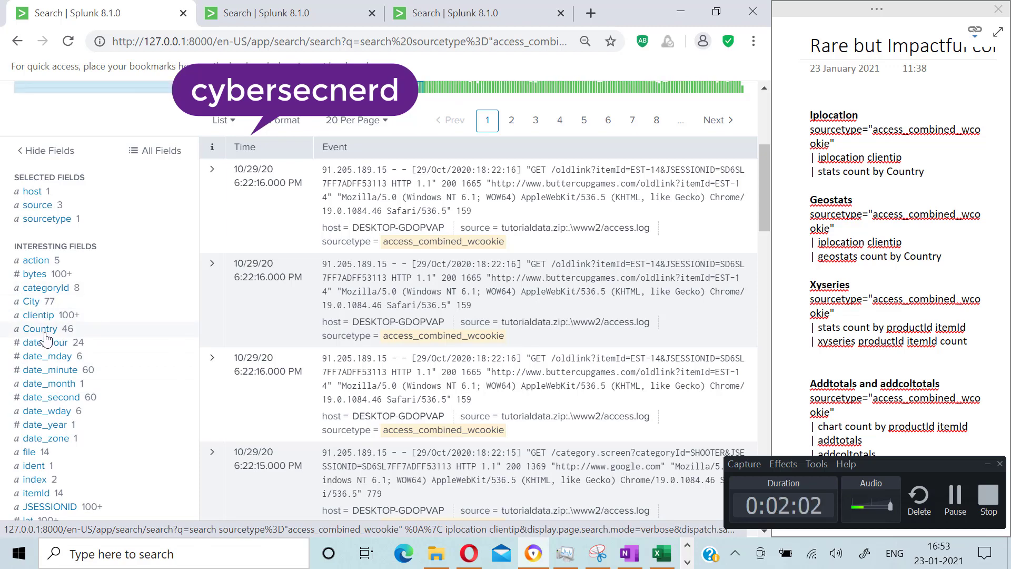
scroll(140, 389, "up", 5)
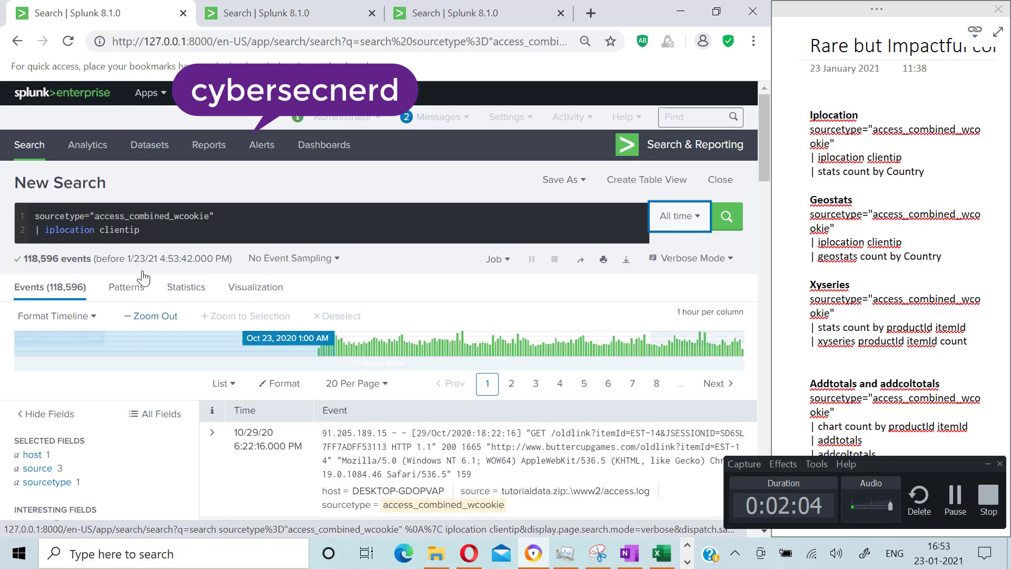
Step: Add a new line piping the results to stats count by Country and run the search
left_click(153, 233)
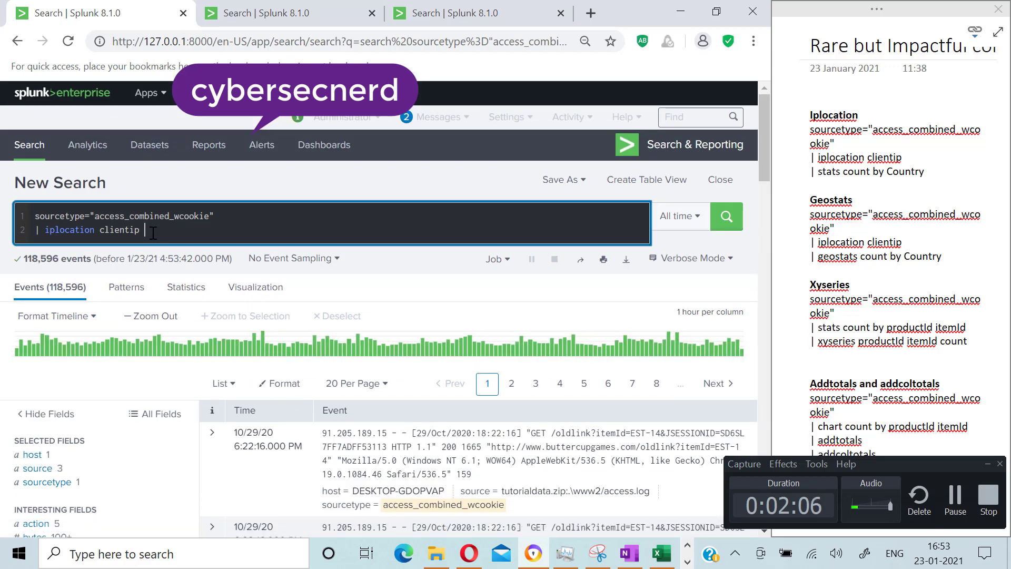
key("shift+Return")
type("|")
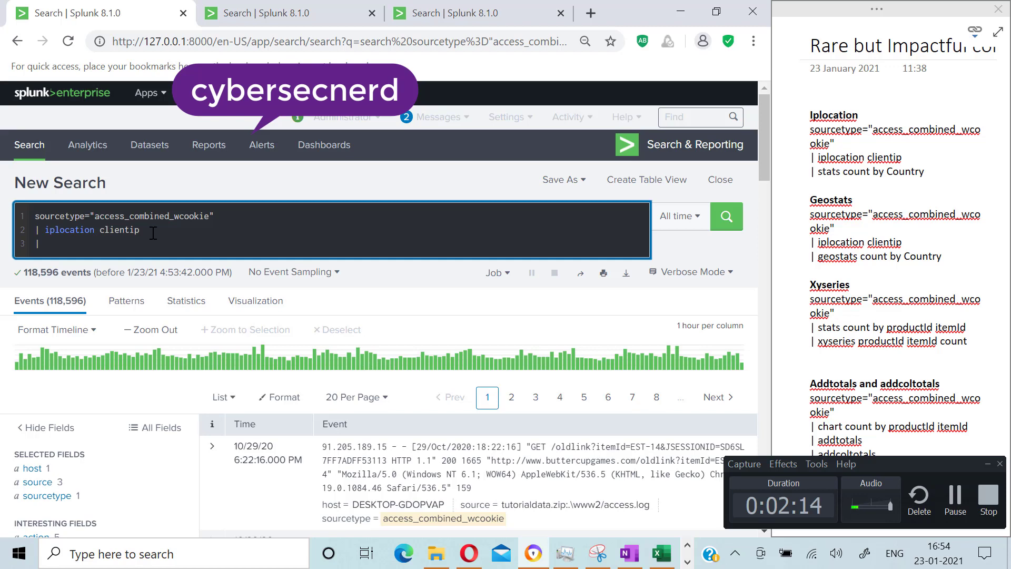
type("stats ")
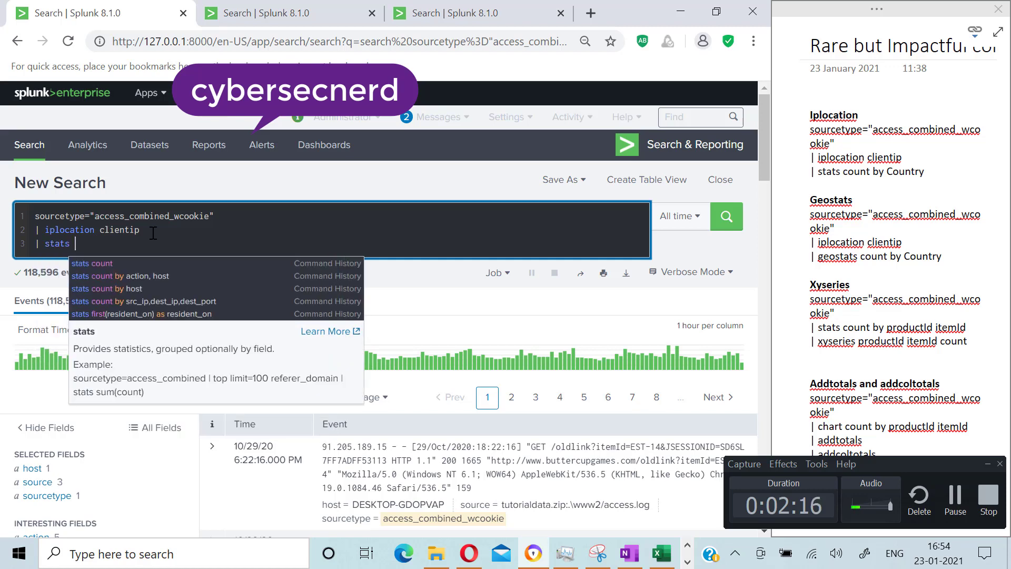
type("count ")
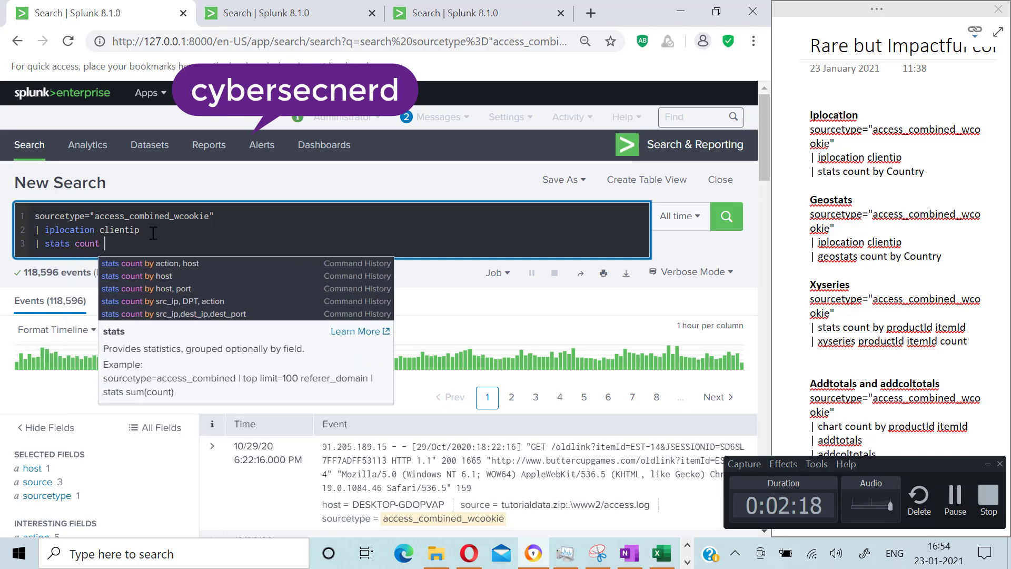
type("by Coun")
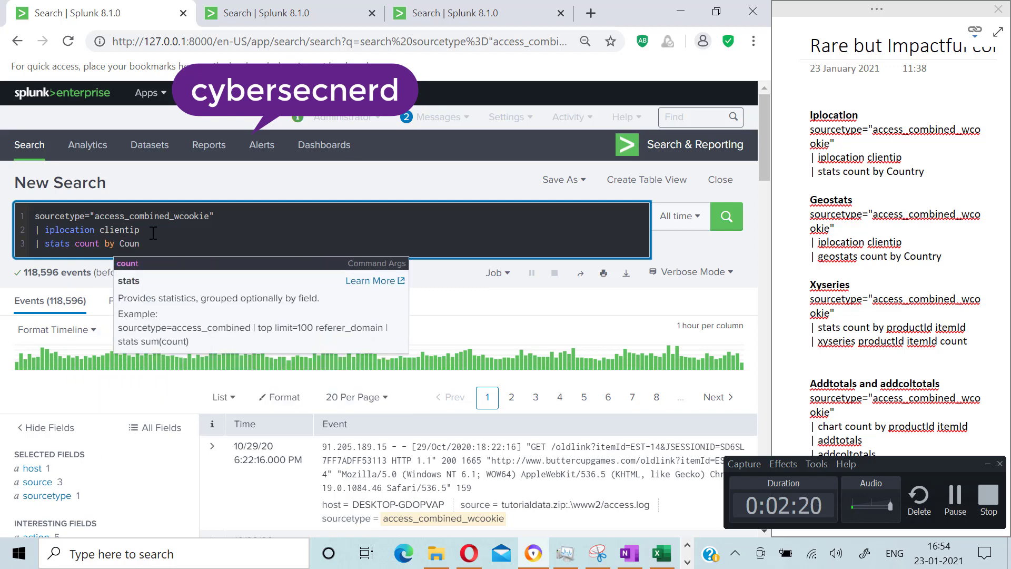
type("try")
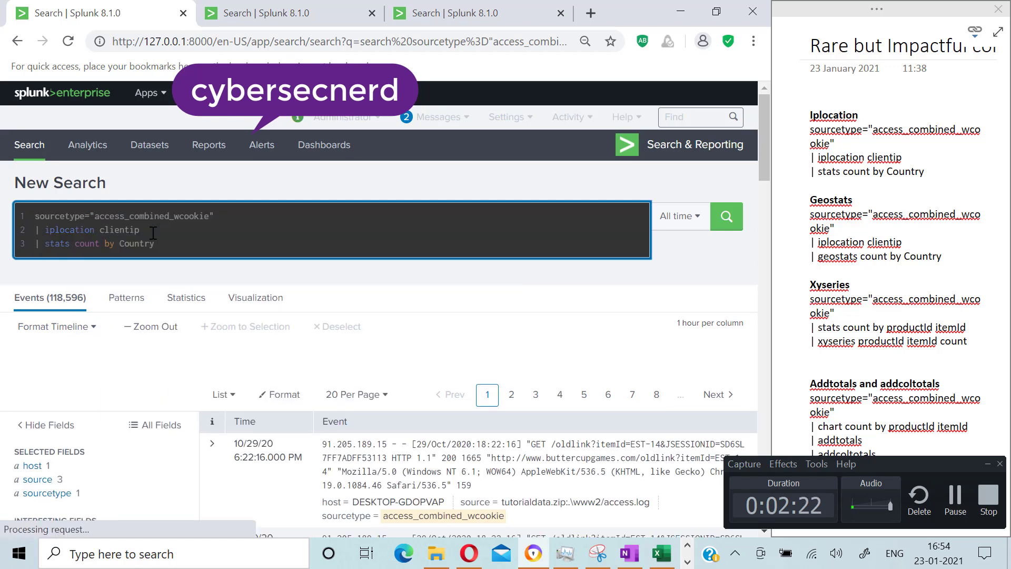
key("Return")
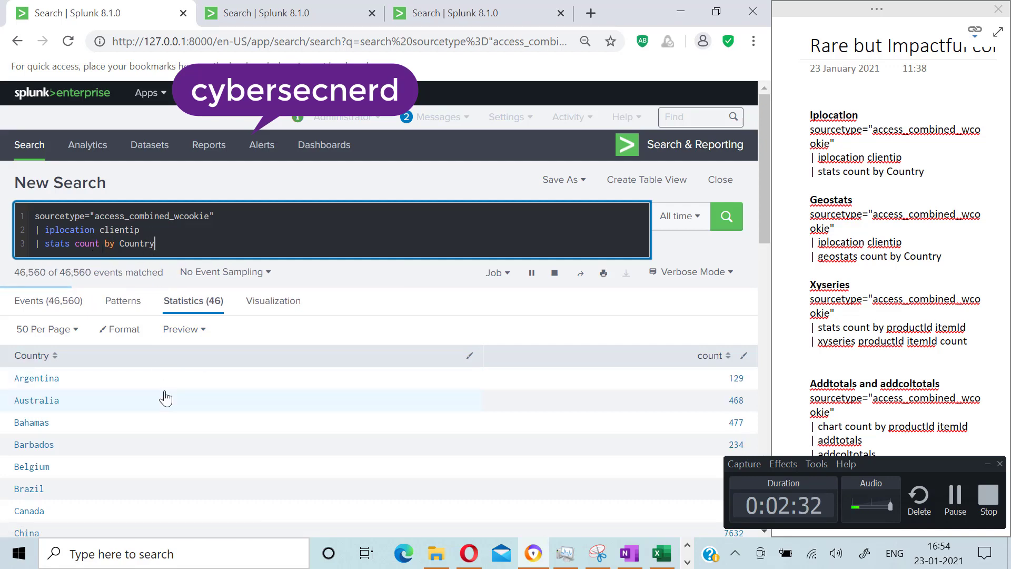
Step: Display the country counts as a pie chart visualization
scroll(109, 353, "down", 3)
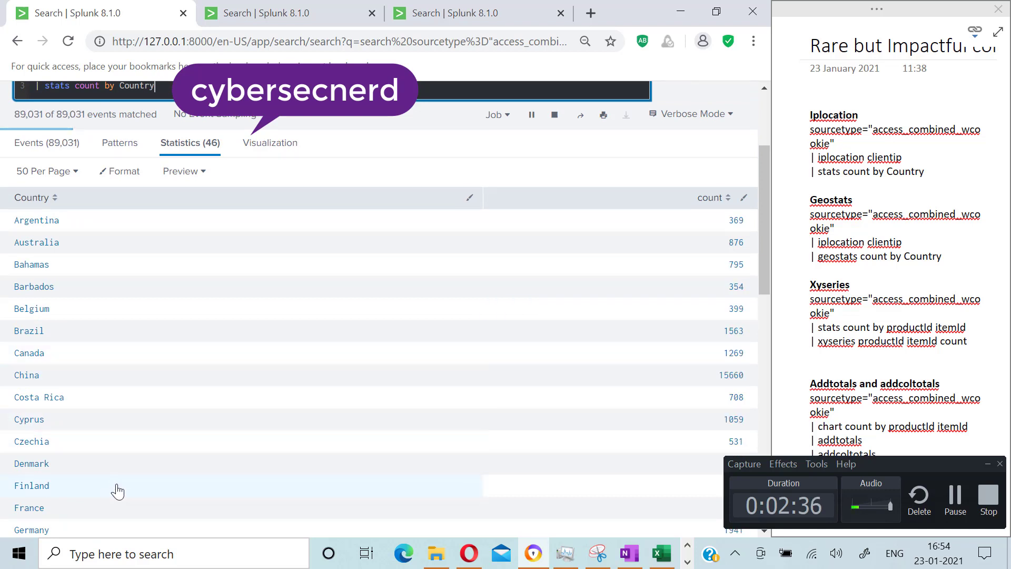
scroll(140, 441, "up", 2)
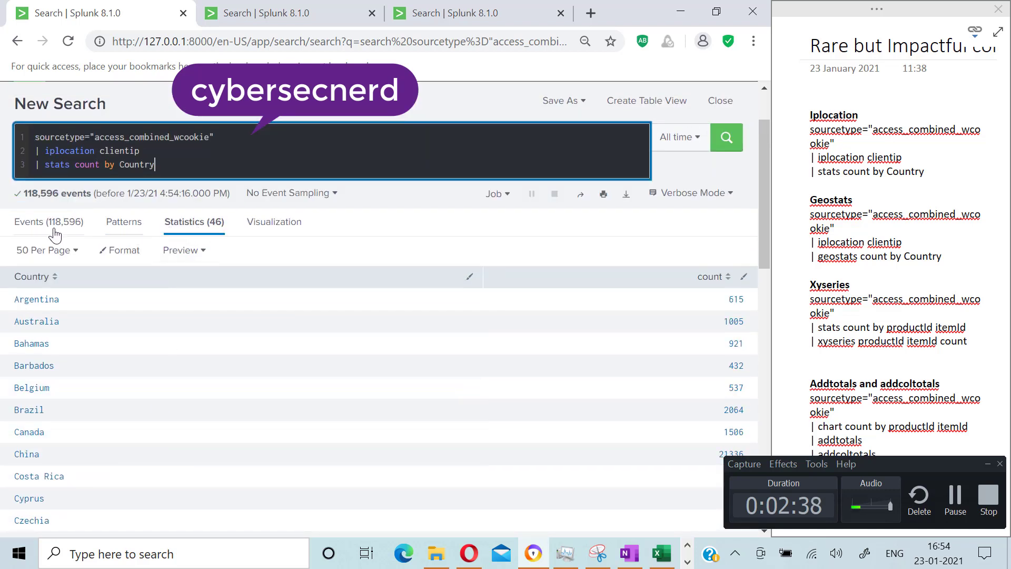
left_click(267, 226)
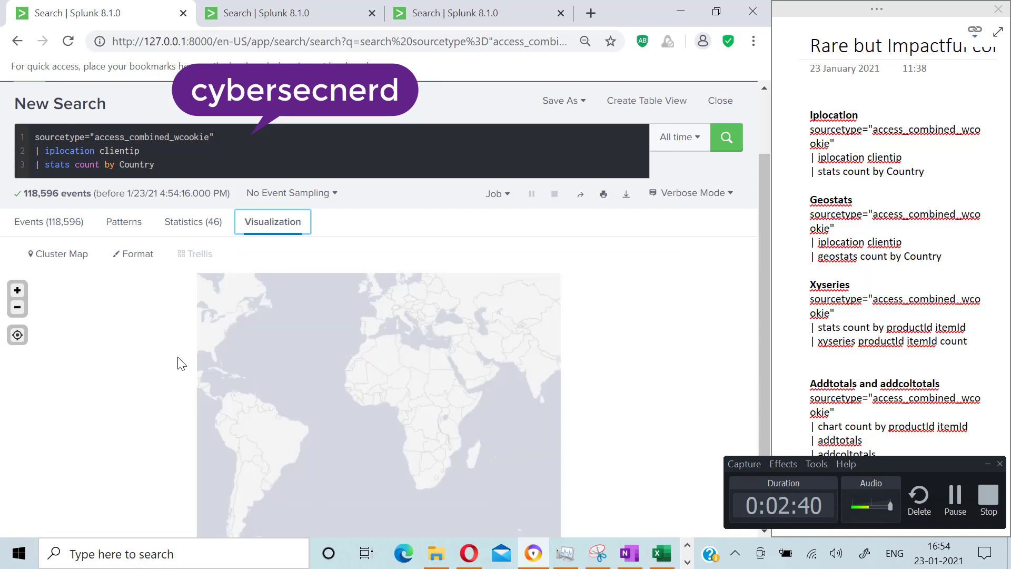
left_click(75, 259)
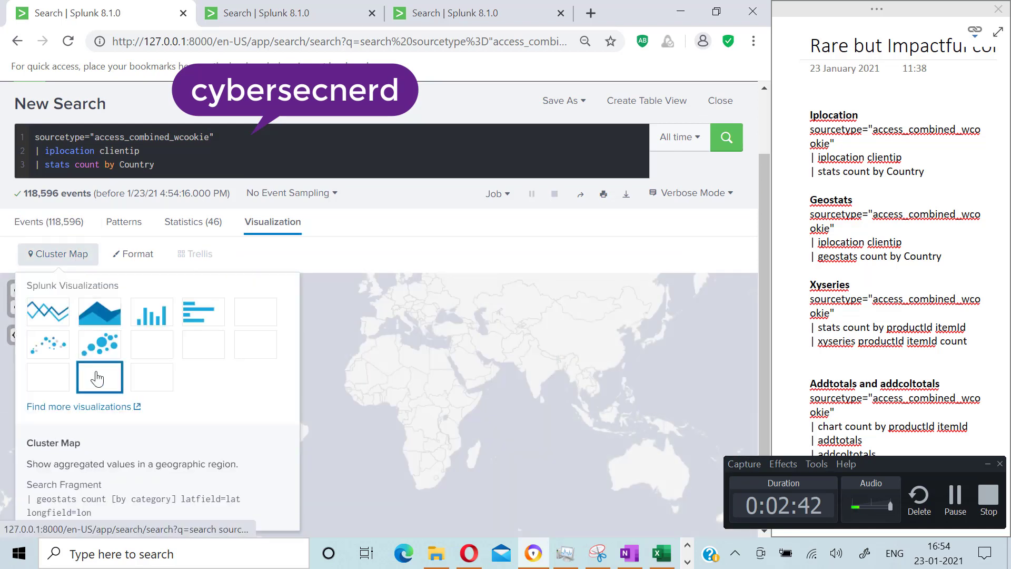
left_click(253, 313)
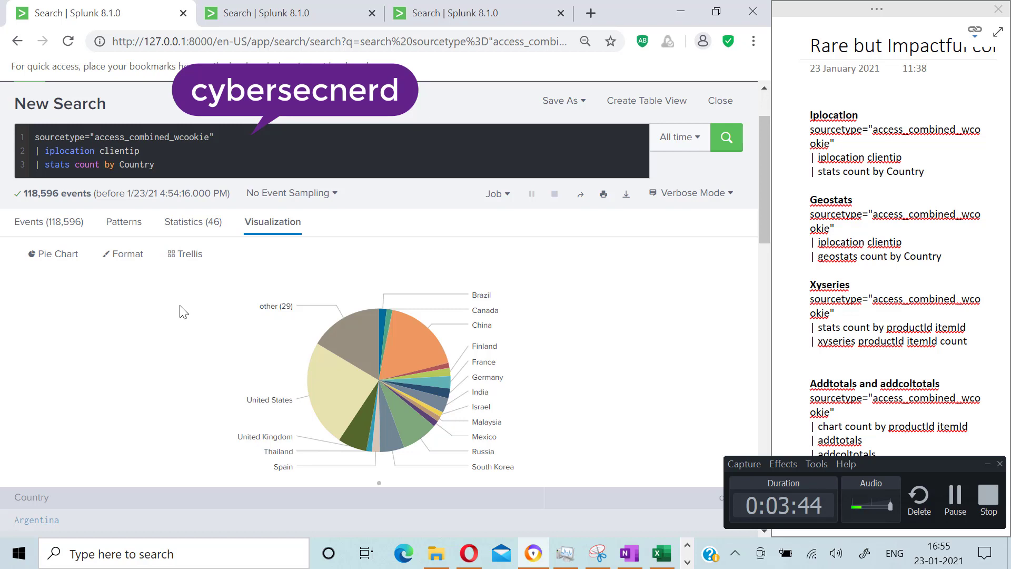
Step: Replace the stats line with geostats count by Country and run the search
left_click(182, 166)
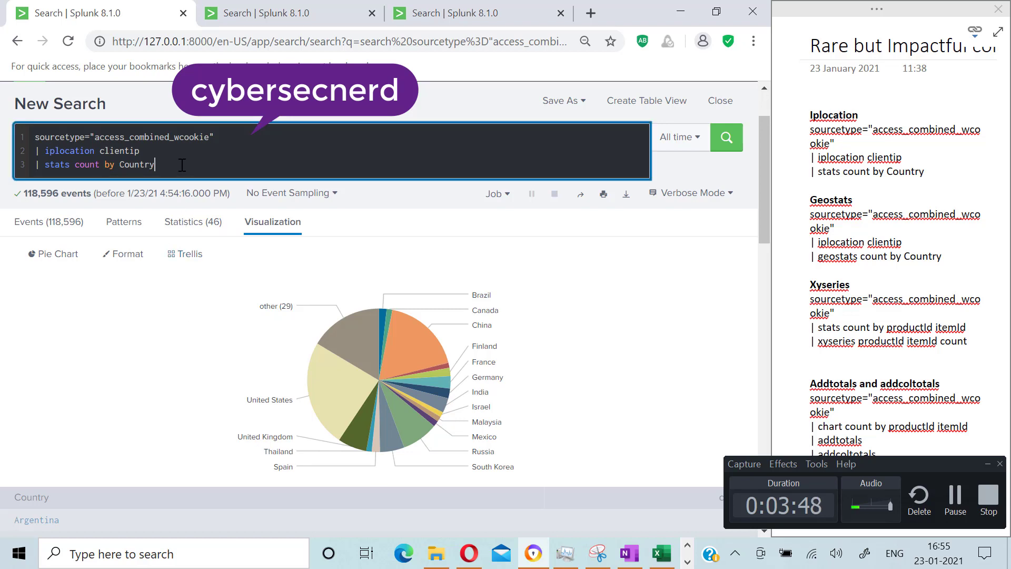
key("BackSpace")
key("BackSpace")
key("BackSpace")
key("BackSpace")
key("BackSpace")
key("BackSpace")
key("BackSpace")
key("BackSpace")
key("BackSpace")
key("BackSpace")
key("BackSpace")
key("BackSpace")
key("BackSpace")
key("BackSpace")
key("BackSpace")
key("BackSpace")
key("BackSpace")
key("BackSpace")
key("BackSpace")
key("BackSpace")
key("BackSpace")
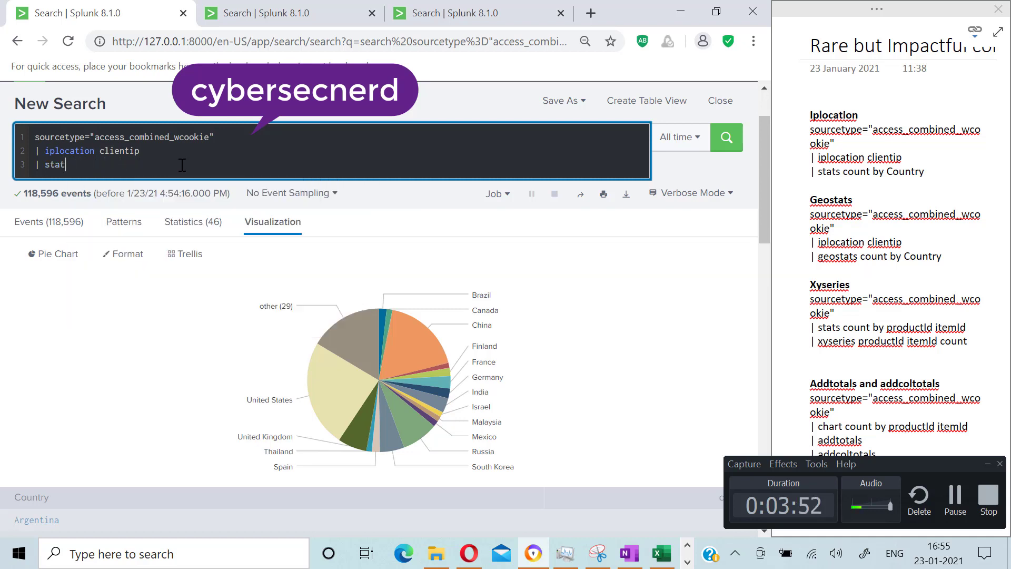
key("BackSpace")
type("eostats")
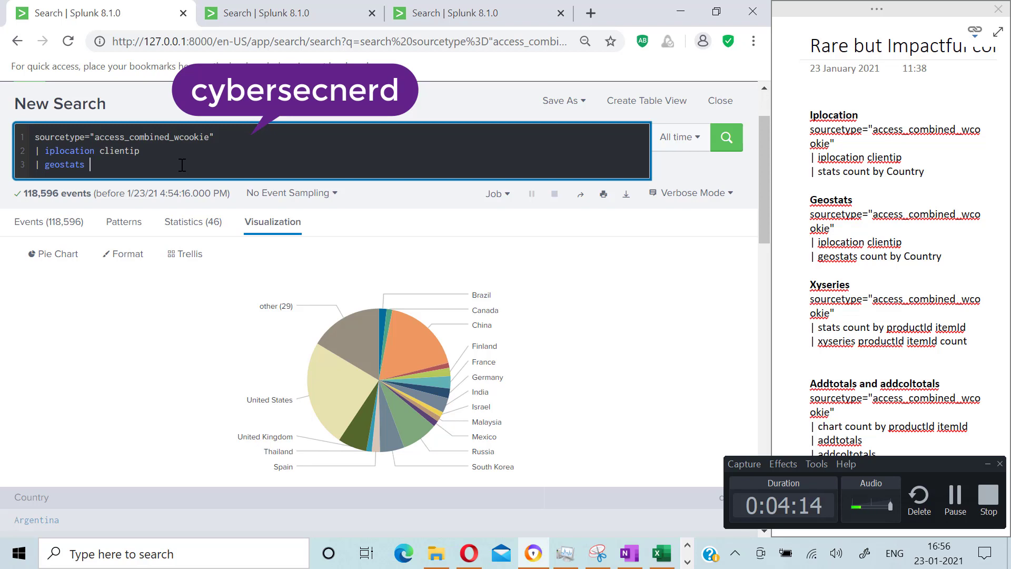
type("count by Country")
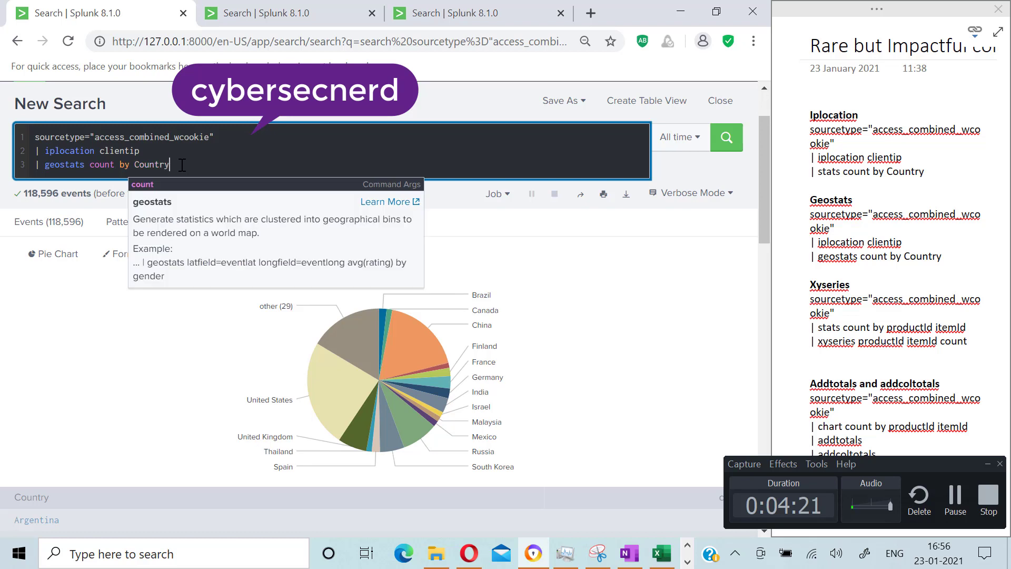
key("Return")
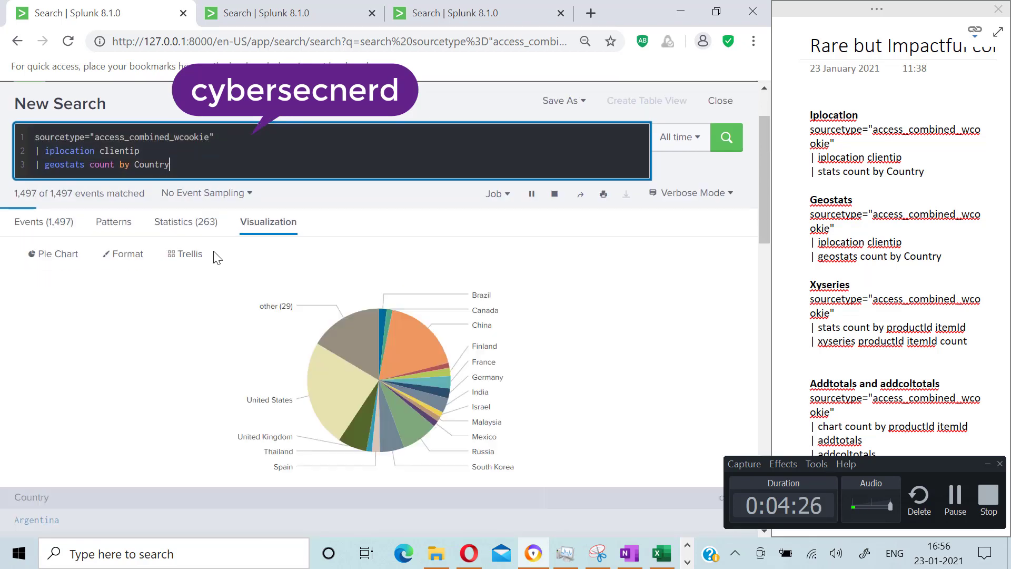
Step: Switch the visualization to a Cluster Map
left_click(68, 257)
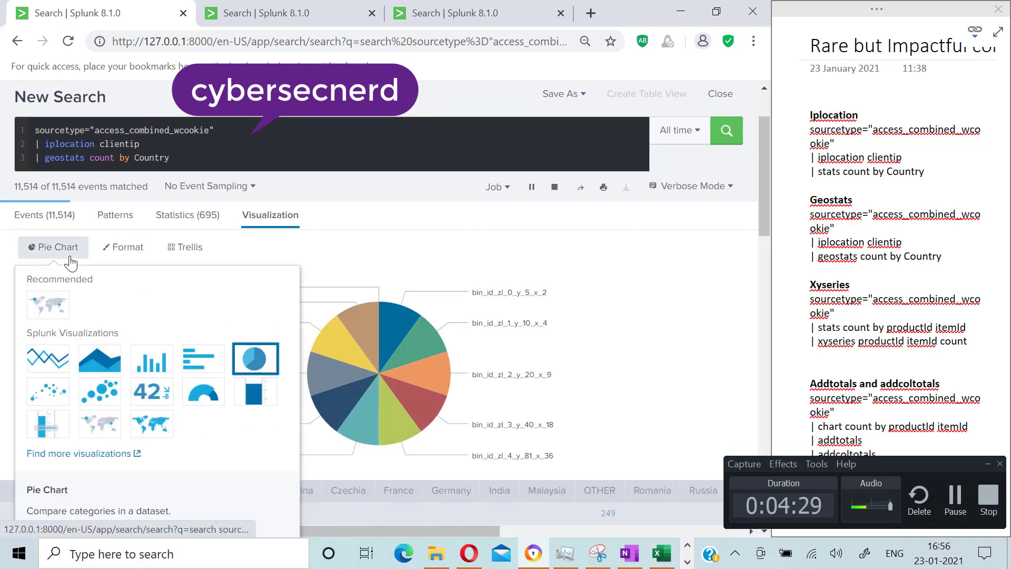
left_click(100, 424)
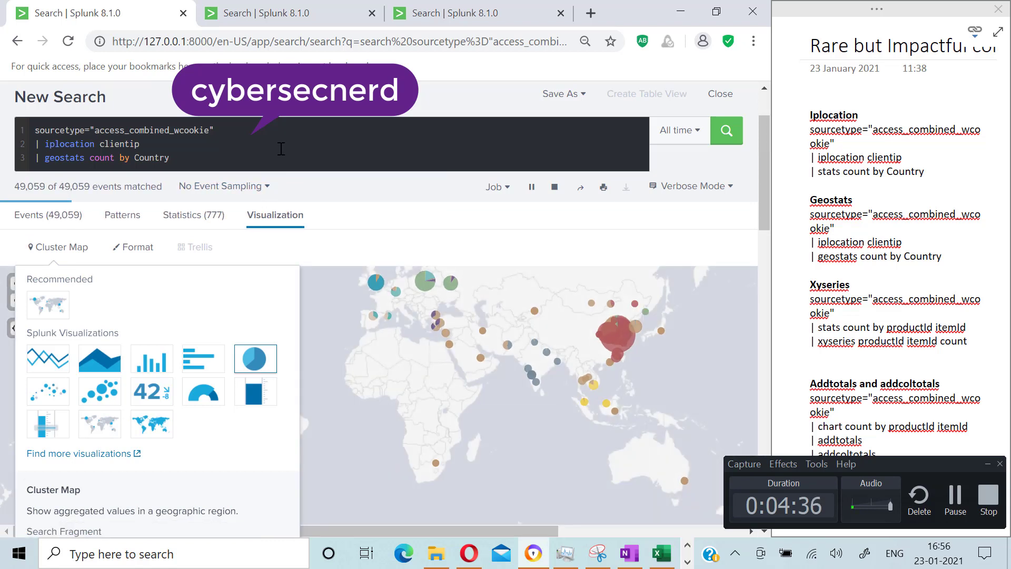
left_click(391, 251)
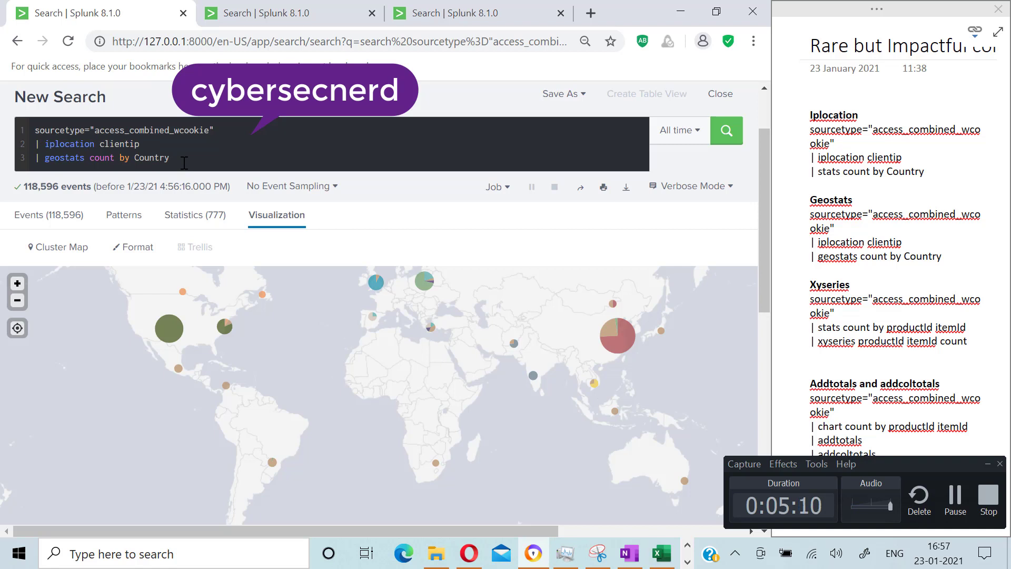
Step: Delete the iplocation and geostats lines from the search
left_click(184, 163)
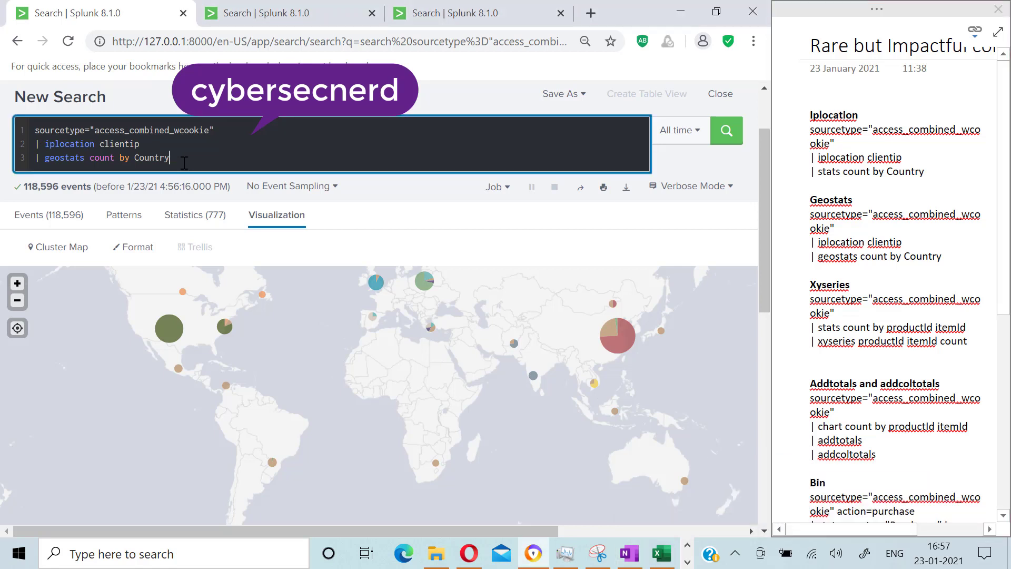
key("BackSpace")
key("BackSpace")
key("BackSpace")
key("BackSpace")
key("BackSpace")
key("BackSpace")
key("BackSpace")
key("BackSpace")
key("BackSpace")
key("BackSpace")
key("BackSpace")
key("BackSpace")
key("BackSpace")
key("BackSpace")
key("BackSpace")
key("BackSpace")
key("BackSpace")
key("BackSpace")
key("BackSpace")
key("BackSpace")
key("BackSpace")
key("BackSpace")
key("BackSpace")
key("BackSpace")
key("BackSpace")
key("BackSpace")
key("BackSpace")
key("BackSpace")
key("BackSpace")
key("BackSpace")
key("BackSpace")
key("BackSpace")
key("BackSpace")
key("BackSpace")
key("BackSpace")
key("BackSpace")
key("BackSpace")
key("BackSpace")
key("BackSpace")
key("BackSpace")
key("BackSpace")
key("BackSpace")
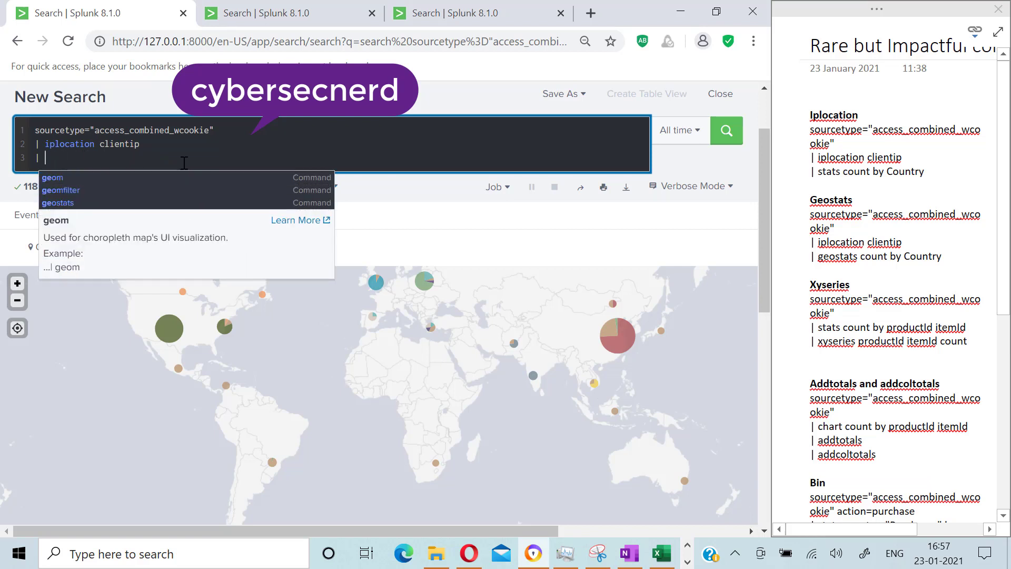
key("BackSpace")
key("BackSpace")
key("BackSpace")
key("BackSpace")
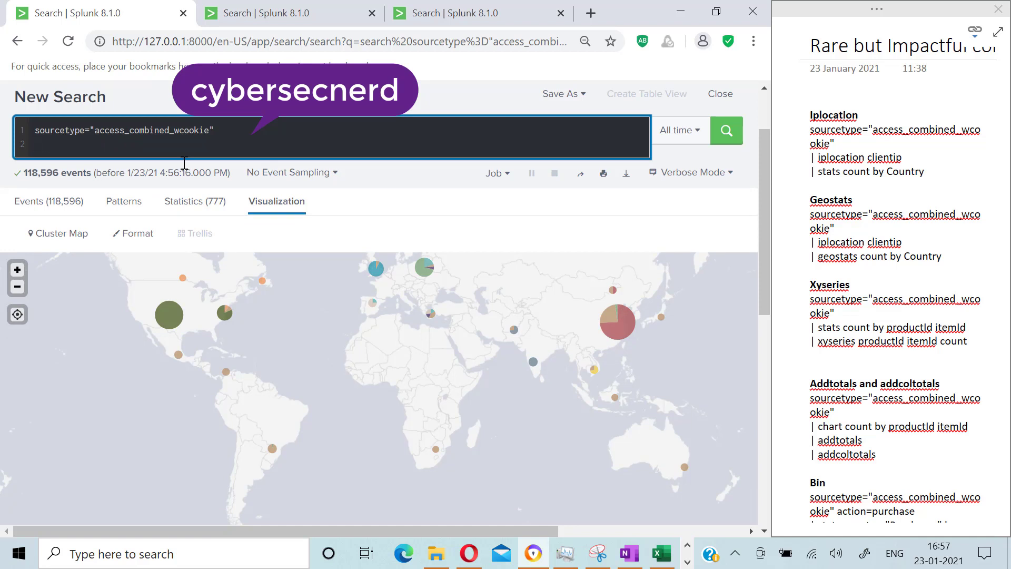
Step: Add stats count by productId itemId to the search and run it
type("| stats count b")
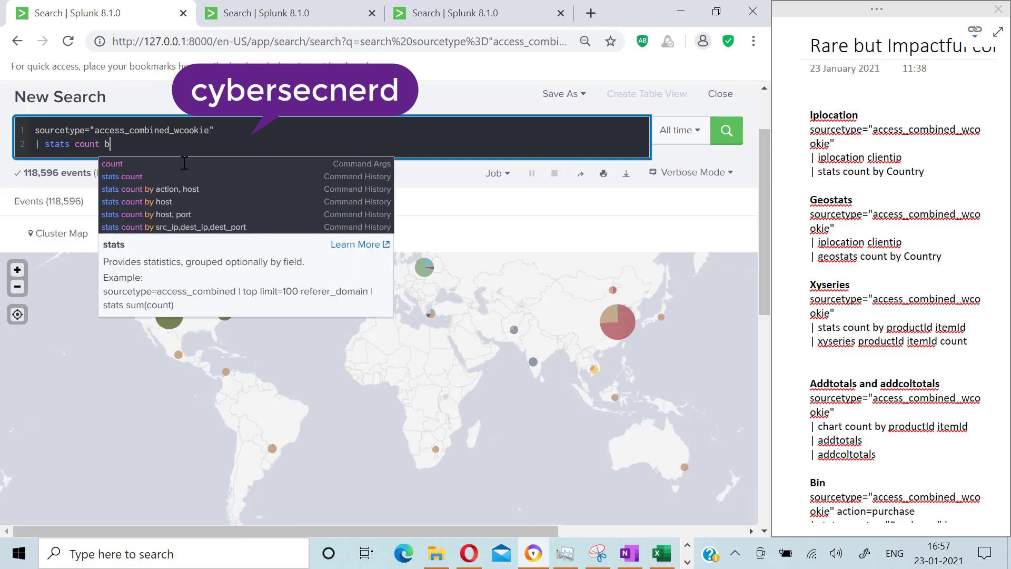
type("y product")
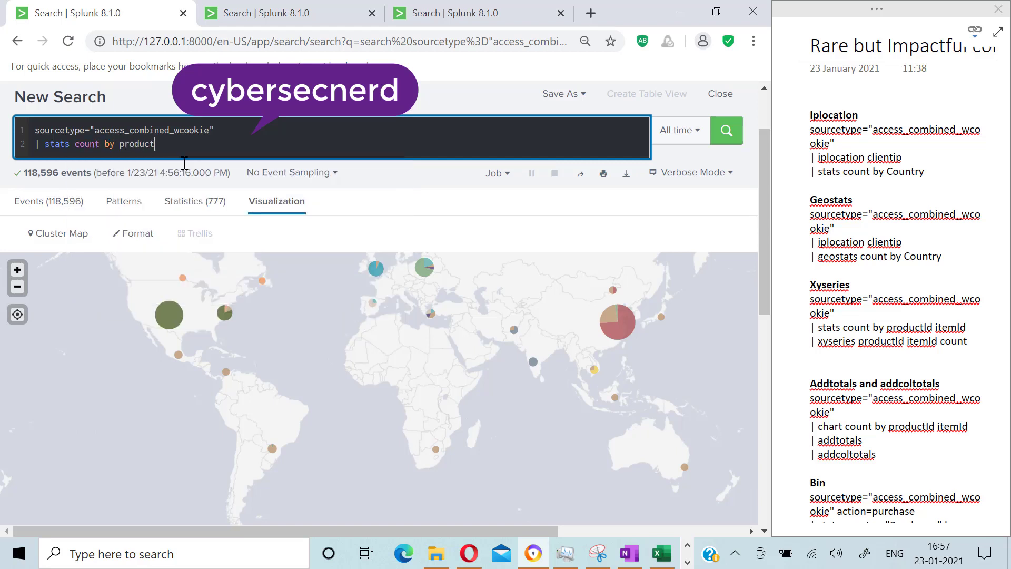
type("Id itemId")
key("Return")
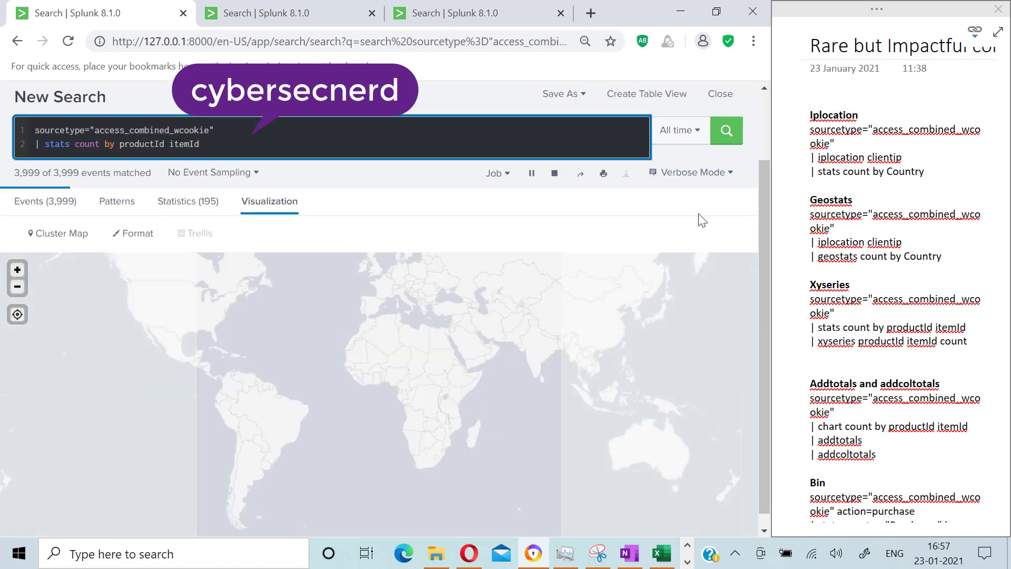
Step: Examine the product and item counts in the statistics table
left_click(185, 202)
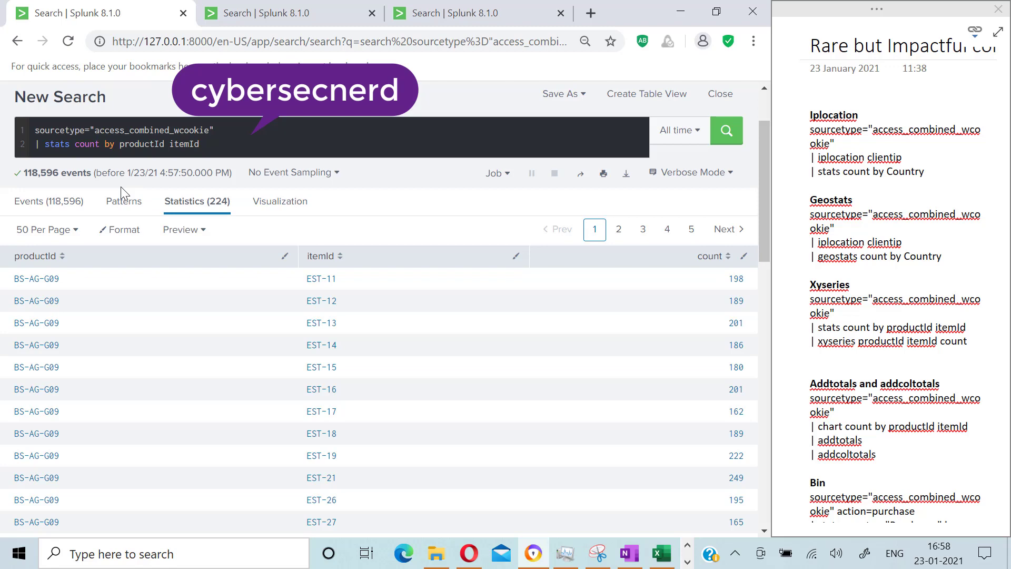
scroll(126, 399, "down", 15)
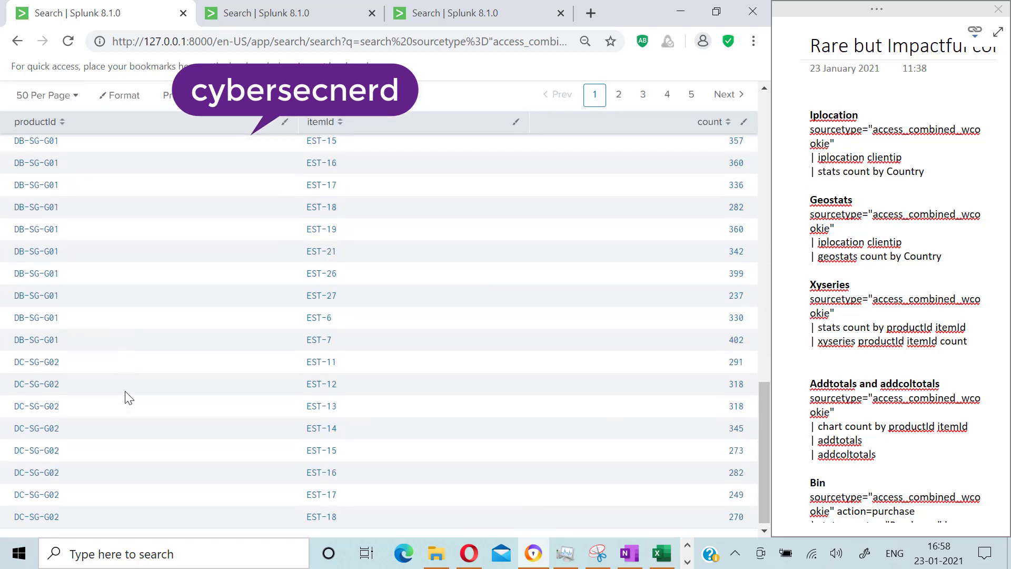
scroll(127, 399, "up", 15)
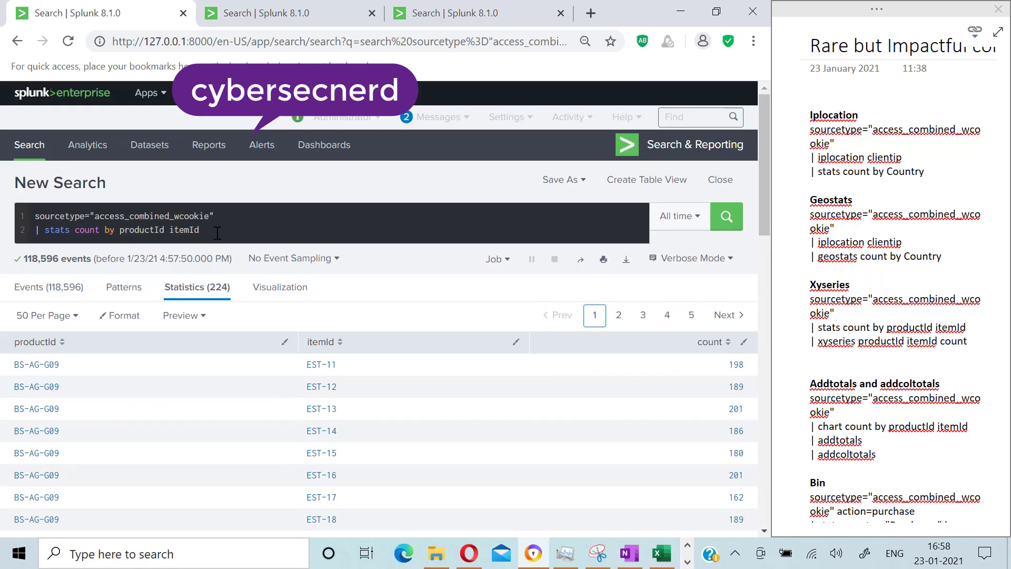
Step: Append xyseries productId itemId count as a new line of the search and run it
left_click(218, 232)
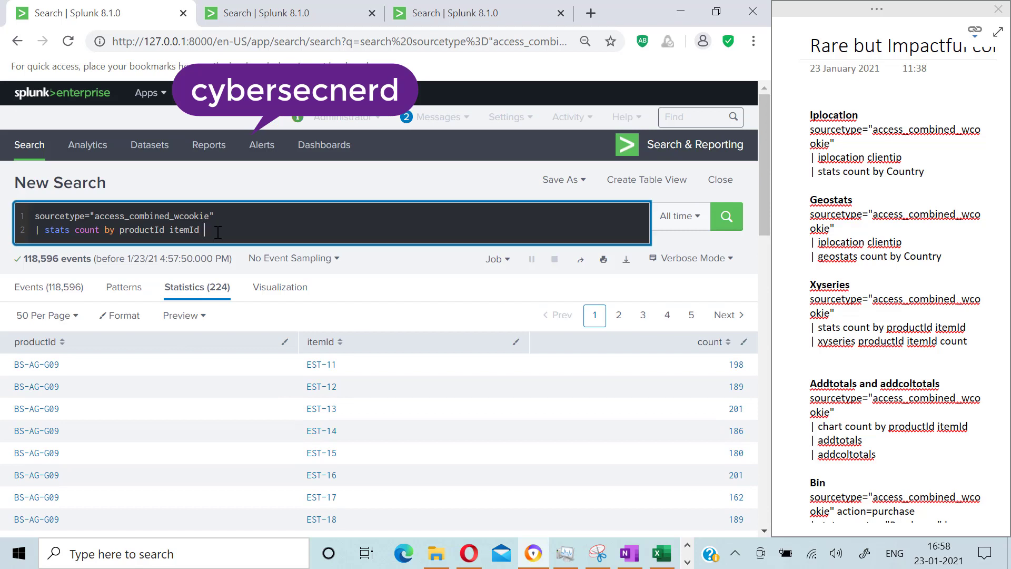
key("shift+Return")
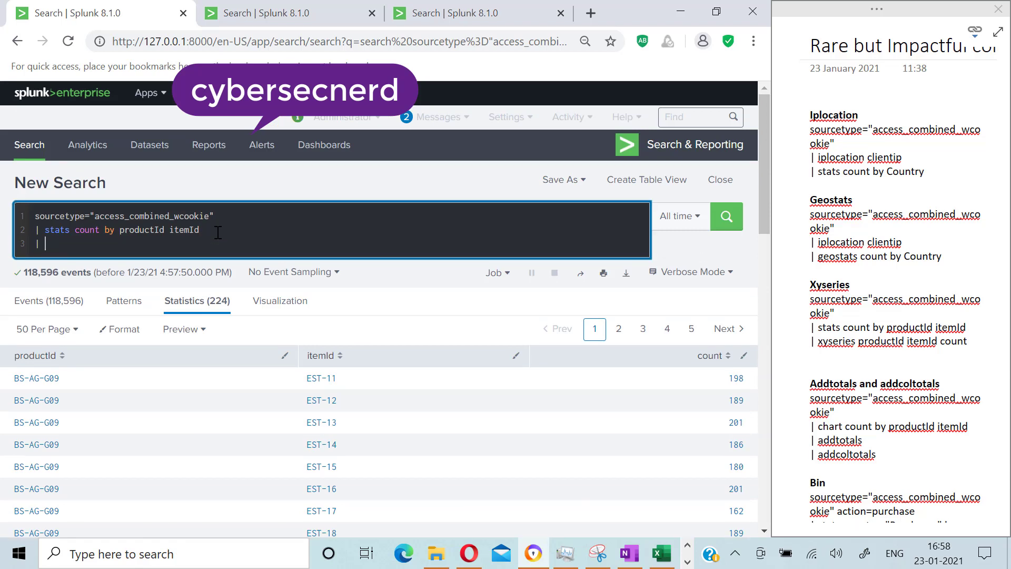
type("|")
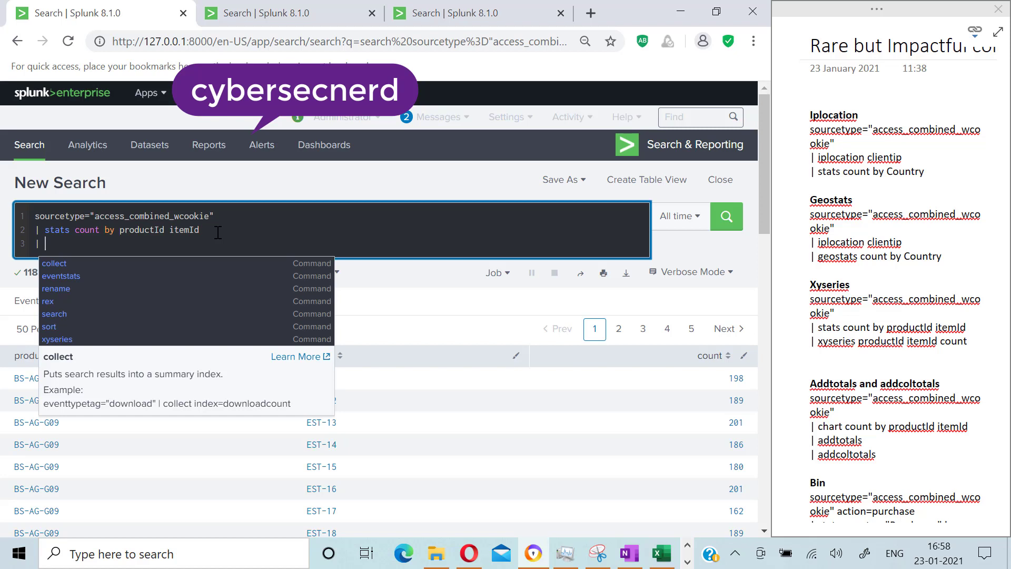
type("xyse")
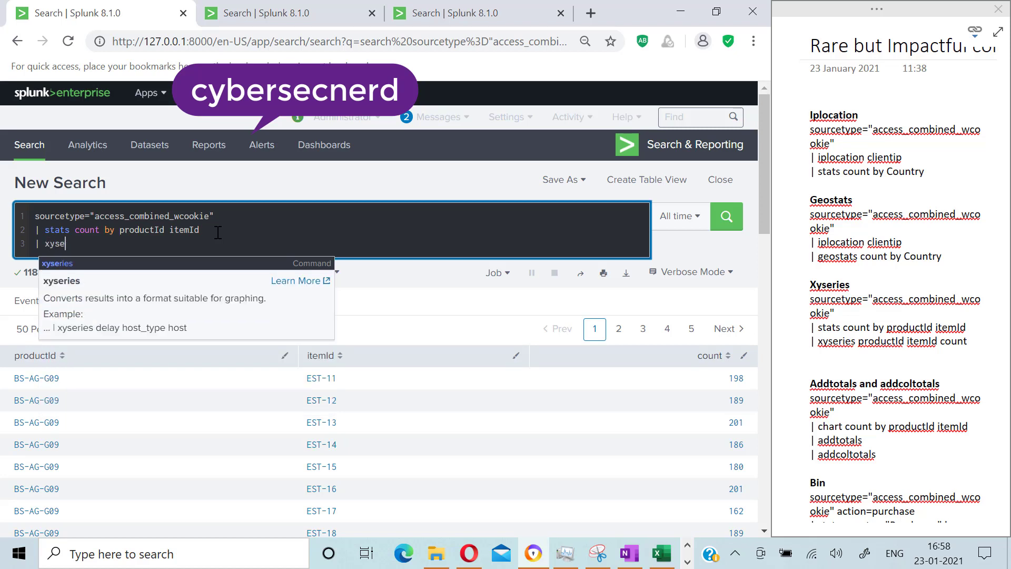
left_click(59, 263)
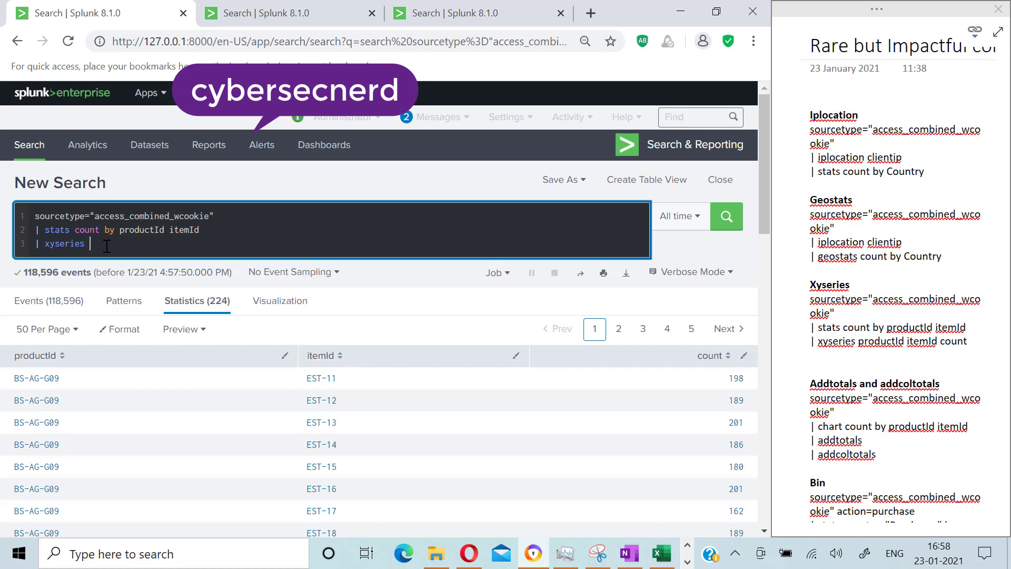
type("productId itemId count")
left_click(680, 273)
left_click(581, 322)
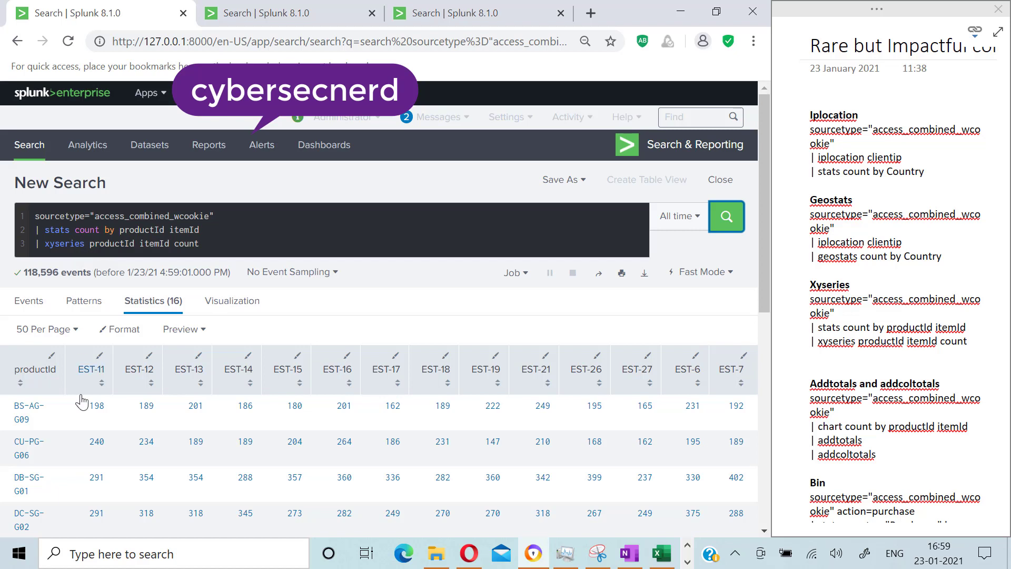
Step: Delete the xyseries and stats lines, leaving only the sourcetype line in the search
scroll(74, 379, "down", 1)
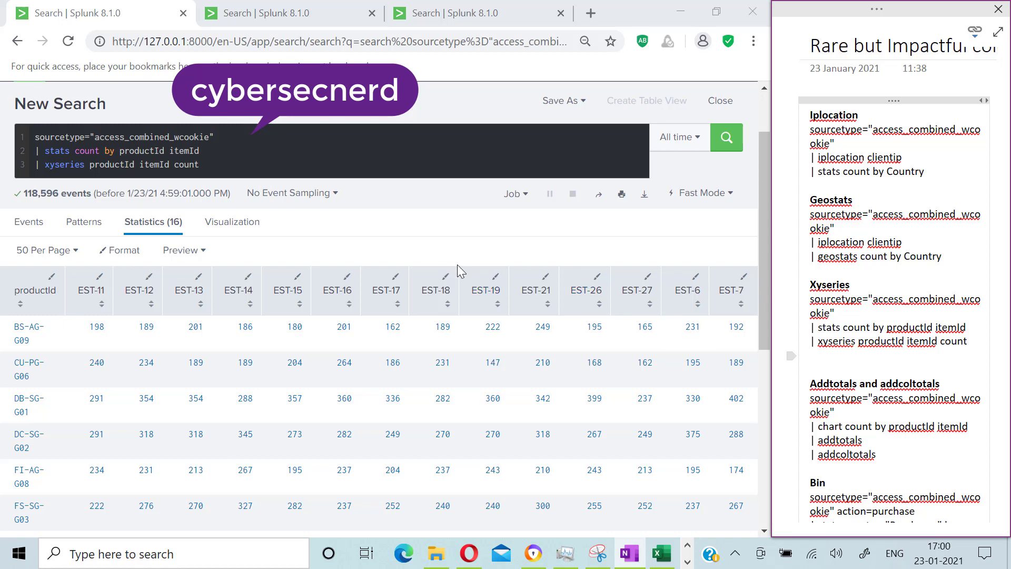
left_click(248, 166)
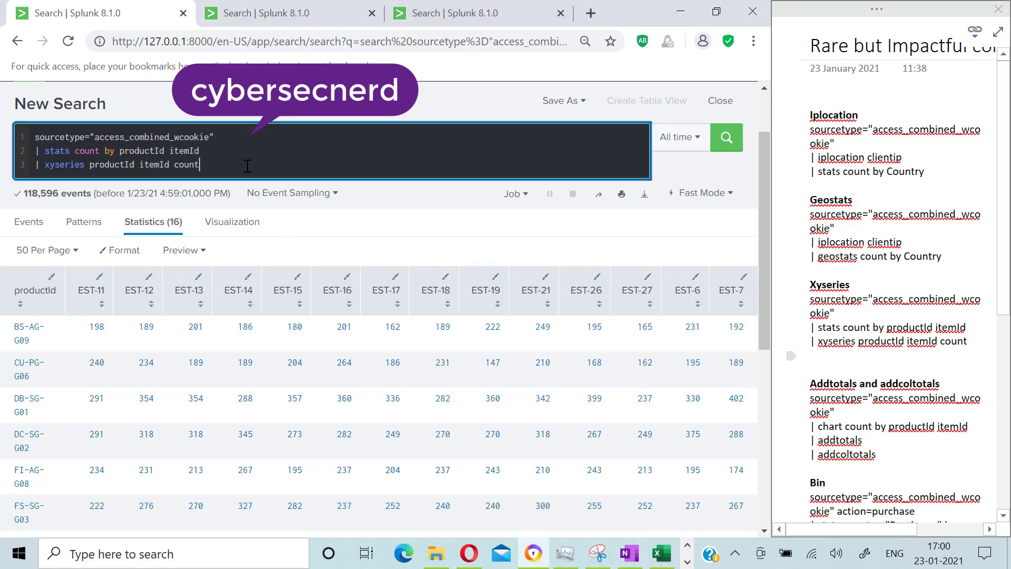
key("BackSpace")
key("BackSpace")
key("BackSpace")
key("BackSpace")
key("BackSpace")
key("BackSpace")
key("BackSpace")
key("BackSpace")
key("BackSpace")
key("BackSpace")
key("BackSpace")
key("BackSpace")
key("BackSpace")
key("BackSpace")
key("BackSpace")
key("BackSpace")
key("BackSpace")
key("BackSpace")
key("BackSpace")
key("BackSpace")
key("BackSpace")
key("BackSpace")
key("BackSpace")
key("BackSpace")
key("BackSpace")
key("BackSpace")
key("BackSpace")
key("BackSpace")
key("BackSpace")
key("BackSpace")
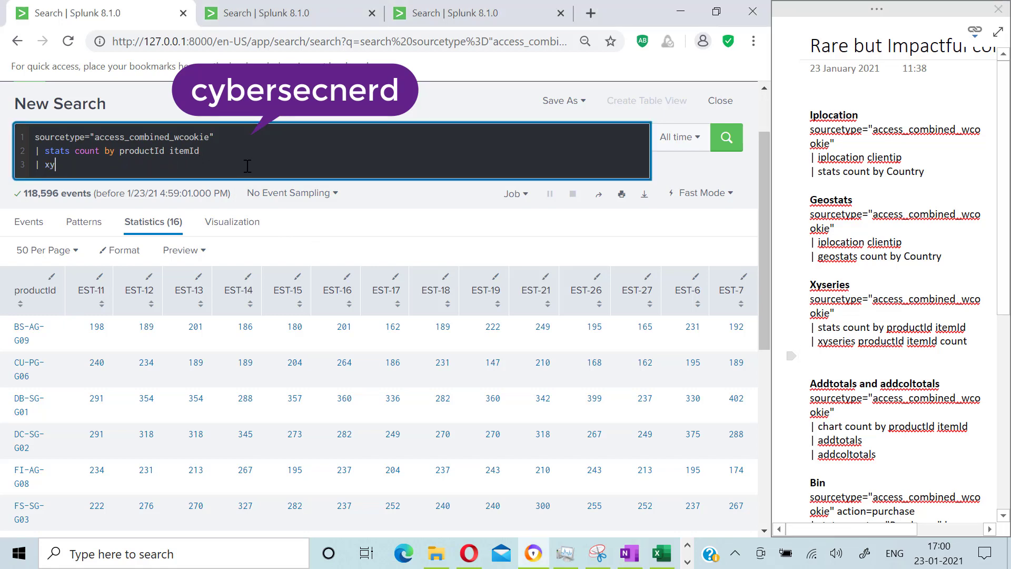
key("BackSpace")
key("BackSpace")
type("|")
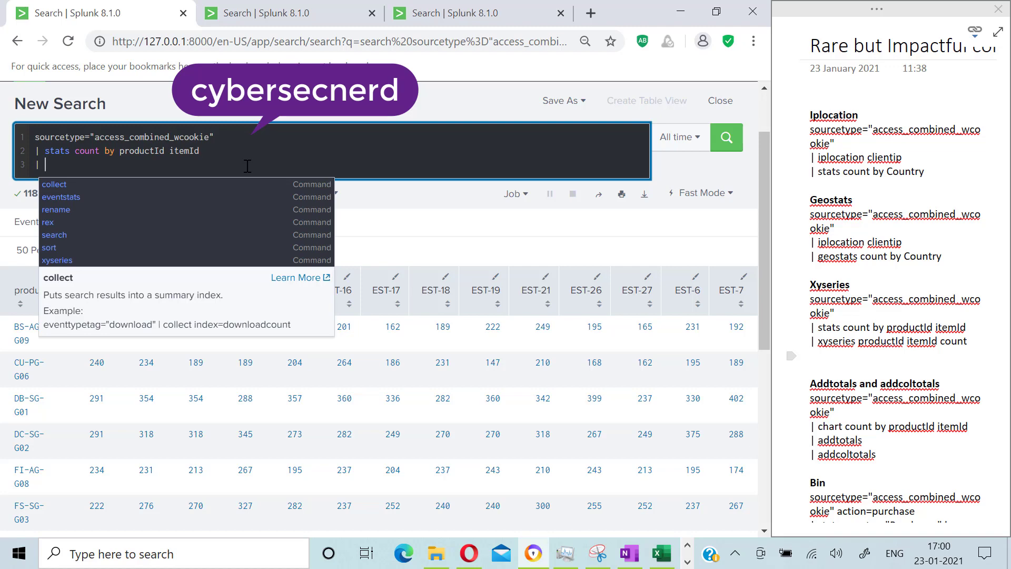
key("BackSpace")
key("BackSpace")
key("BackSpace")
key("Return")
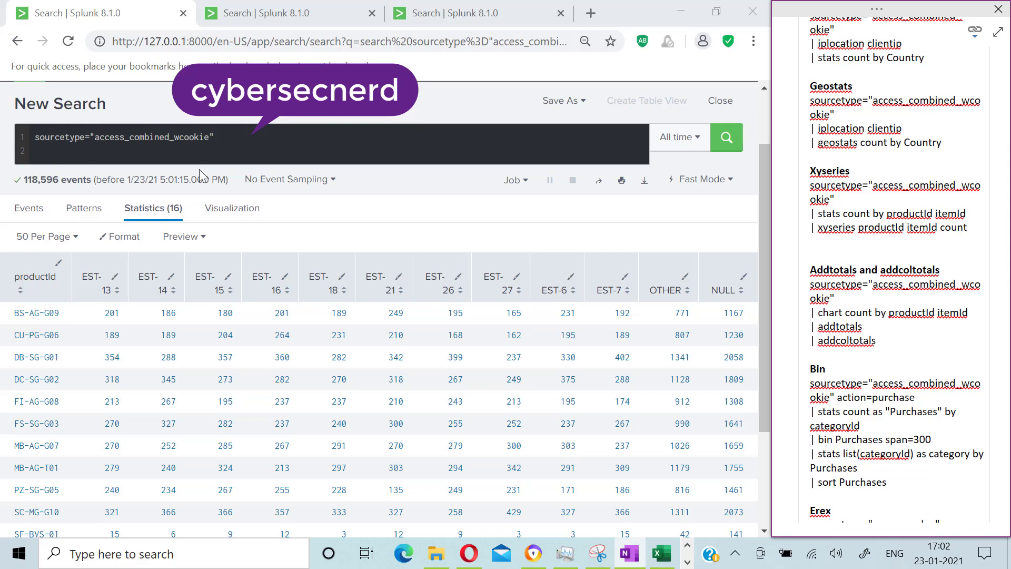
Step: Add chart count by productId itemId as a new search line and run it
left_click(236, 141)
key("shift+Return")
type("| ")
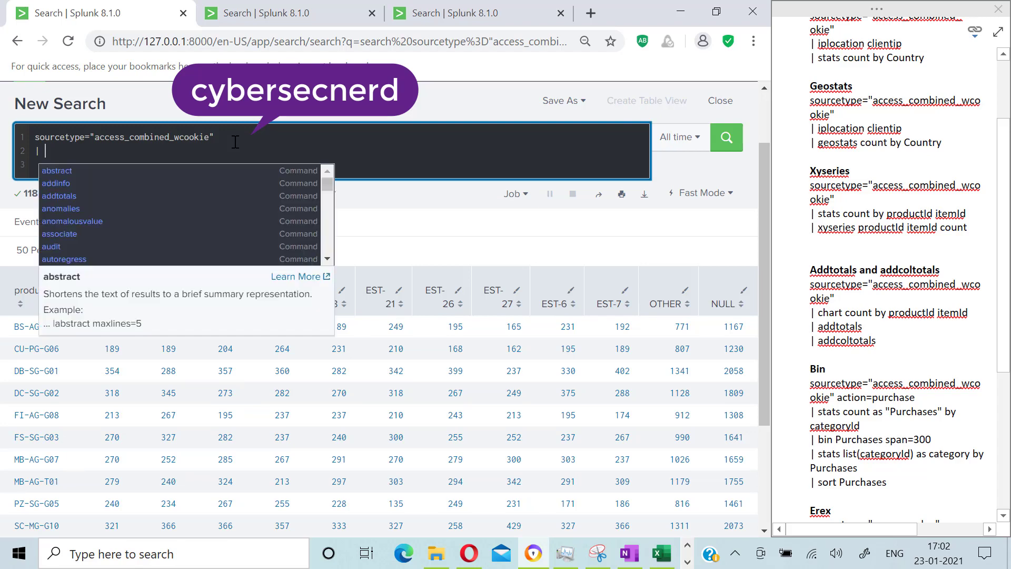
type("chart")
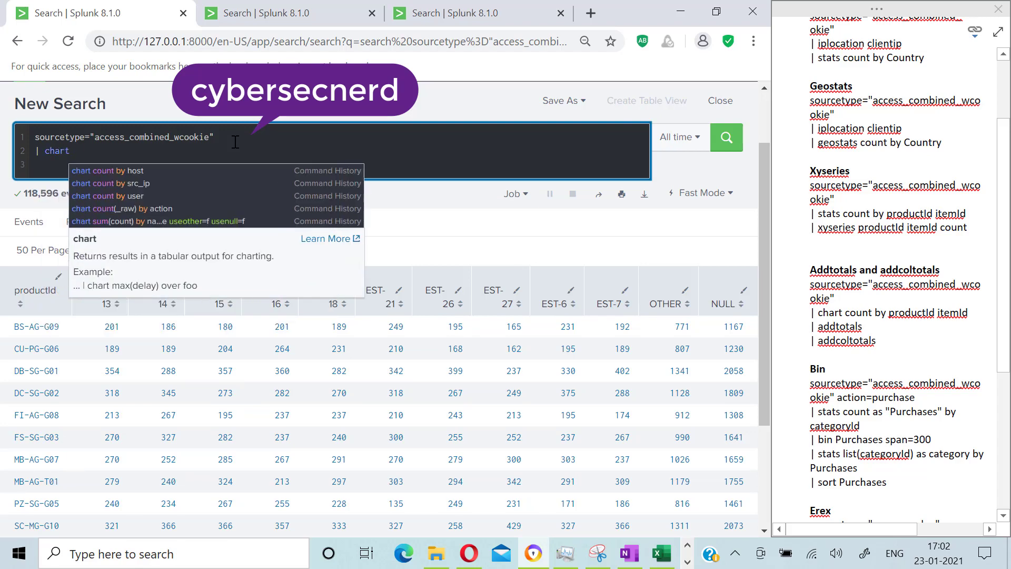
type(" count by")
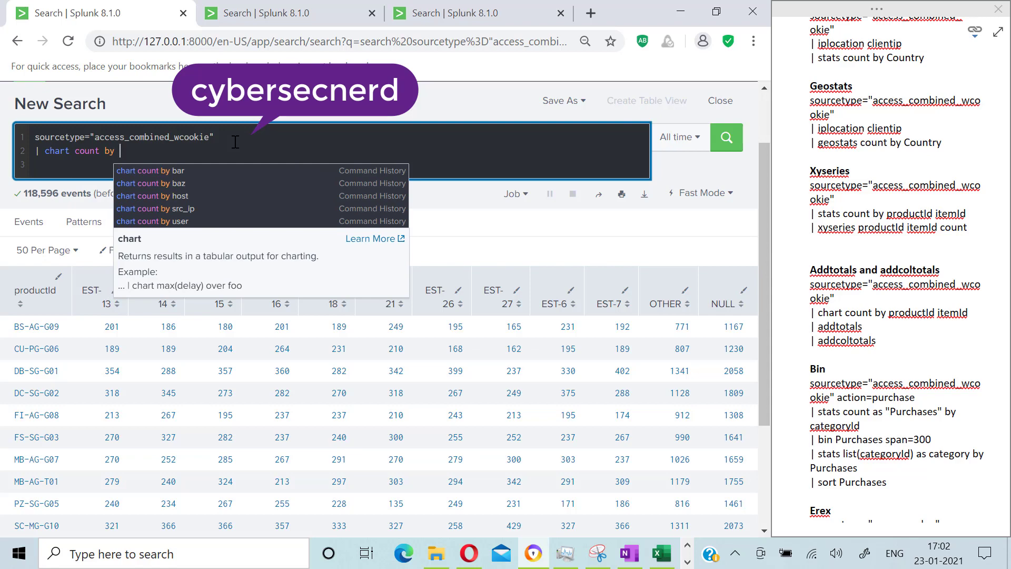
type("prodc")
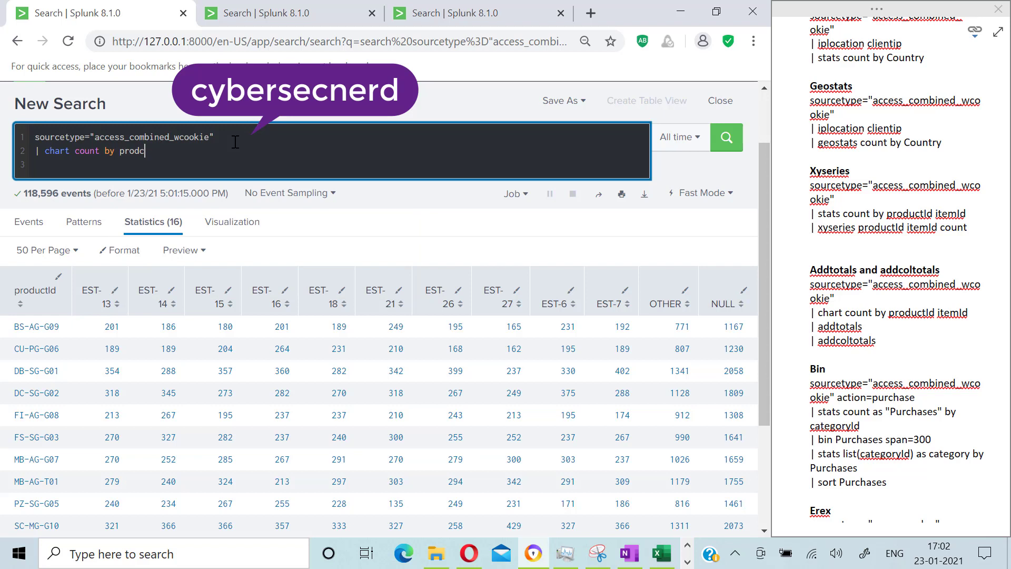
key("BackSpace")
type("uctID")
key("BackSpace")
type("d ie")
key("BackSpace")
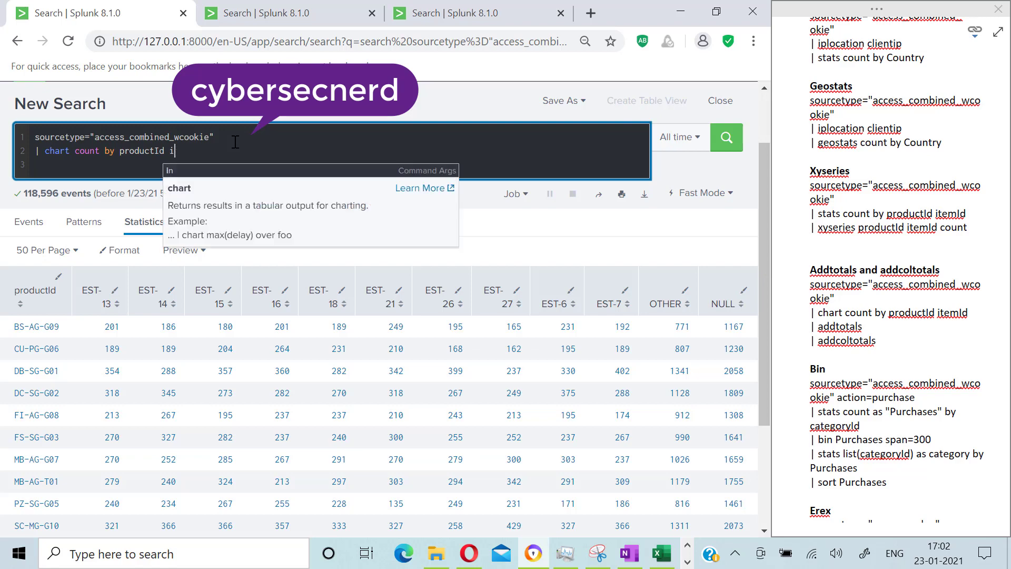
type("temId")
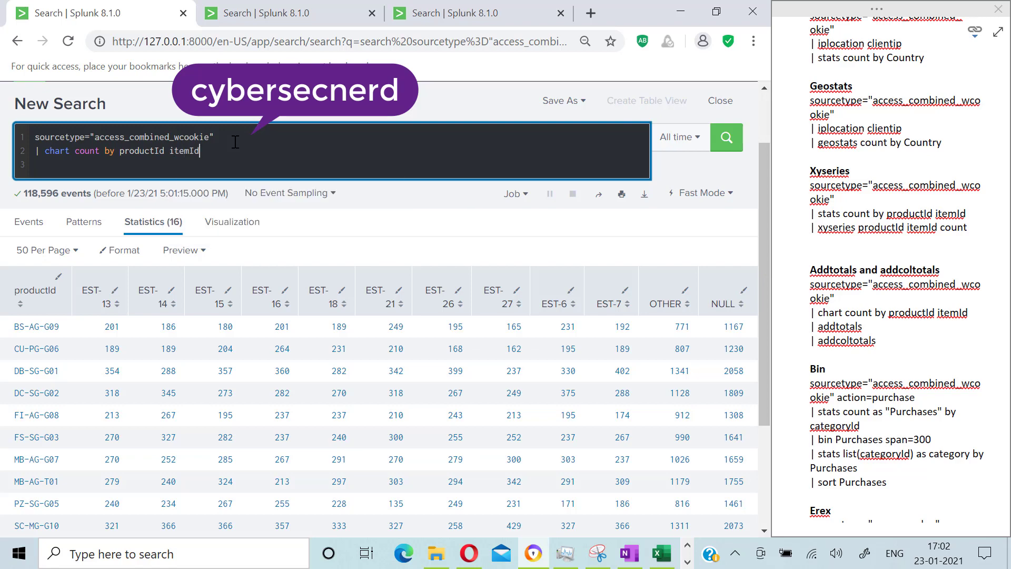
key("Return")
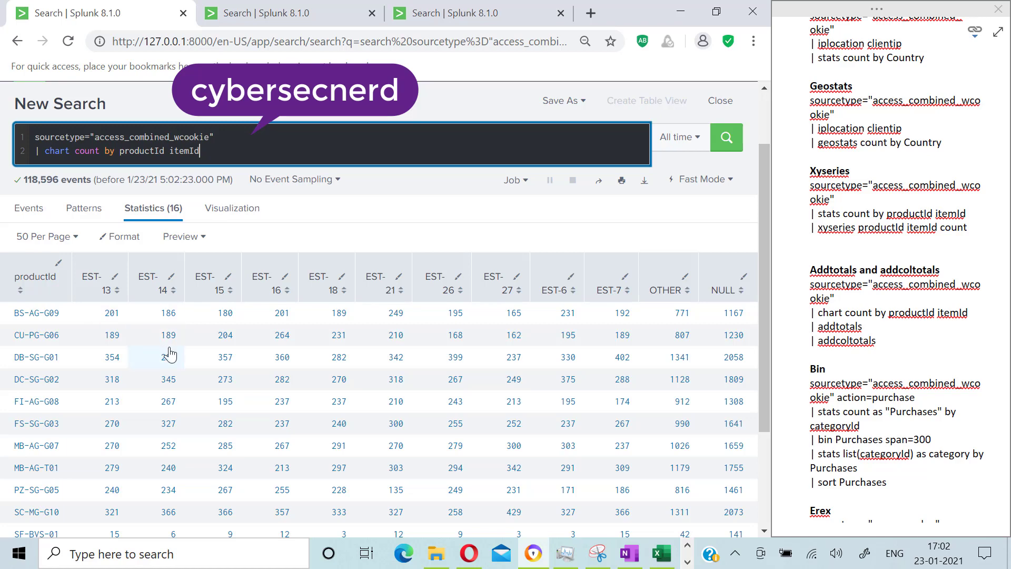
Step: Append addtotals as a new search line and run the search
scroll(169, 350, "up", 2)
key("shift+Return")
type("| add")
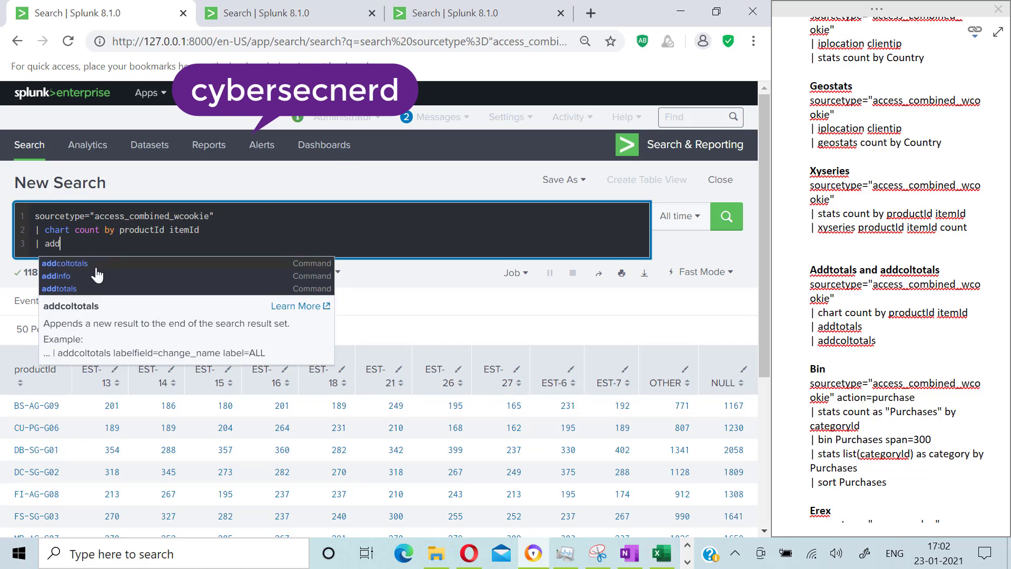
left_click(68, 288)
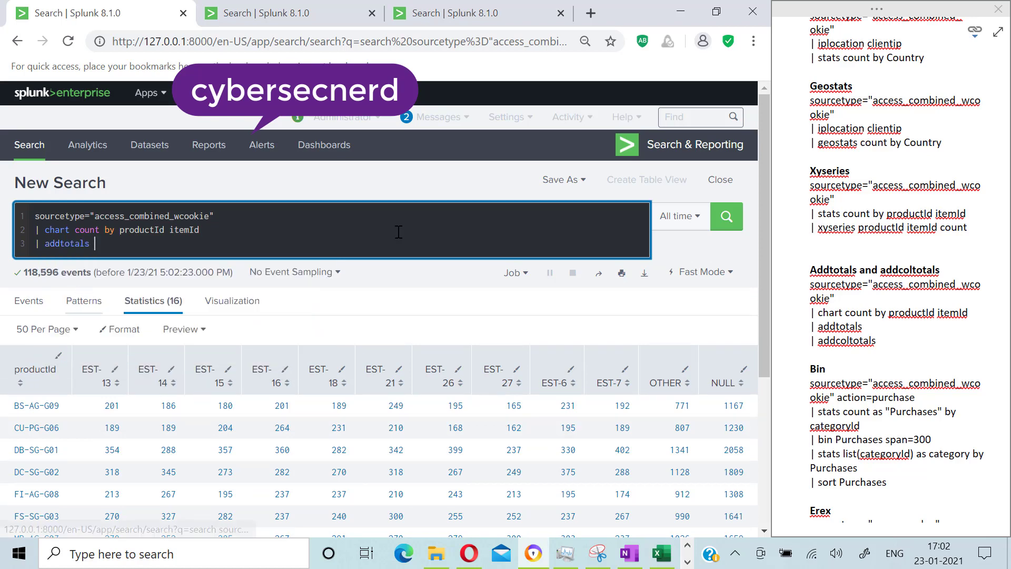
left_click(727, 216)
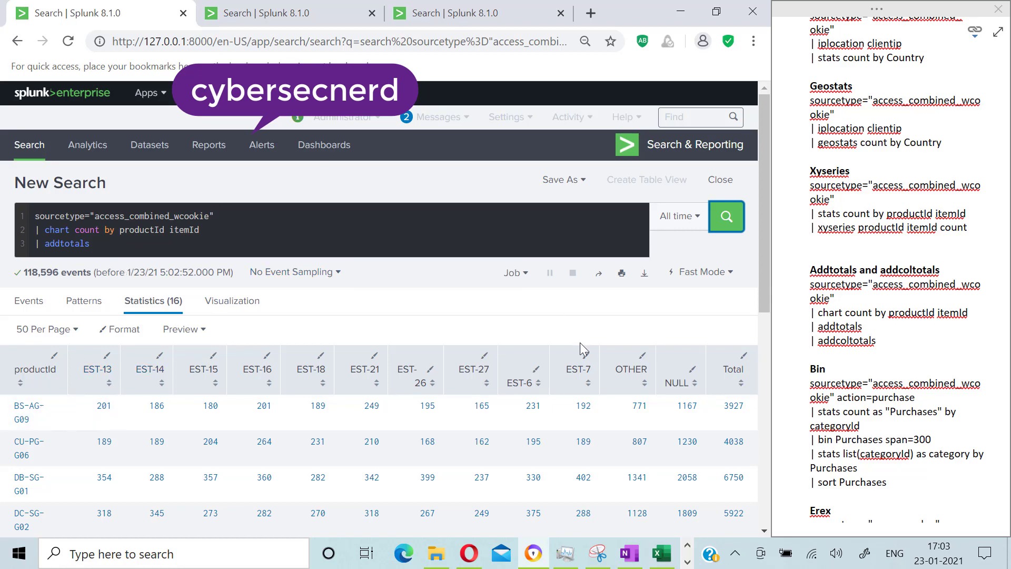
Step: Append addcoltotals as a new search line, run it, and check the column totals row at the table's end
scroll(584, 384, "down", 4)
scroll(587, 388, "up", 4)
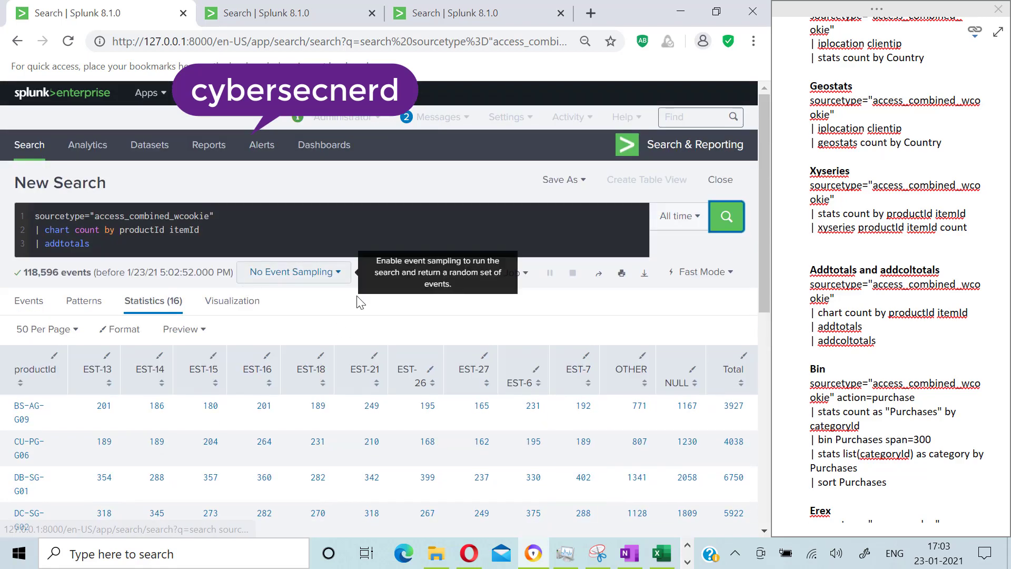
left_click(114, 248)
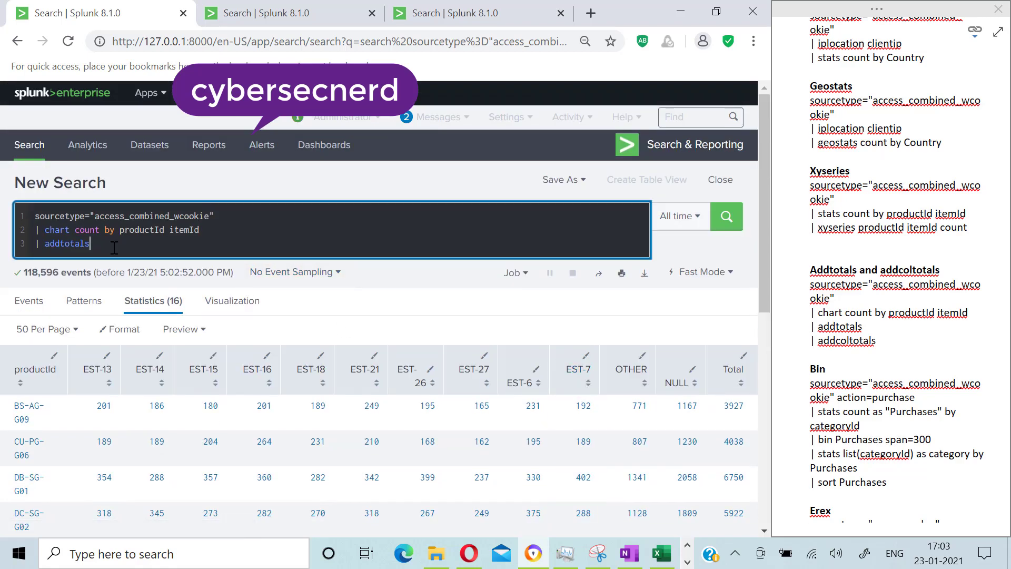
key("shift+Return")
type("| ")
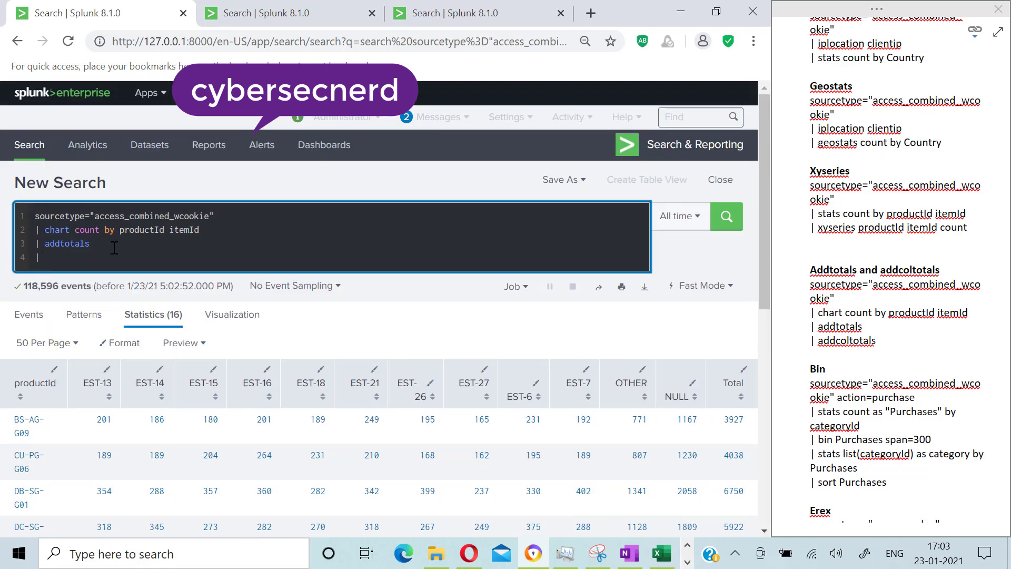
type("add")
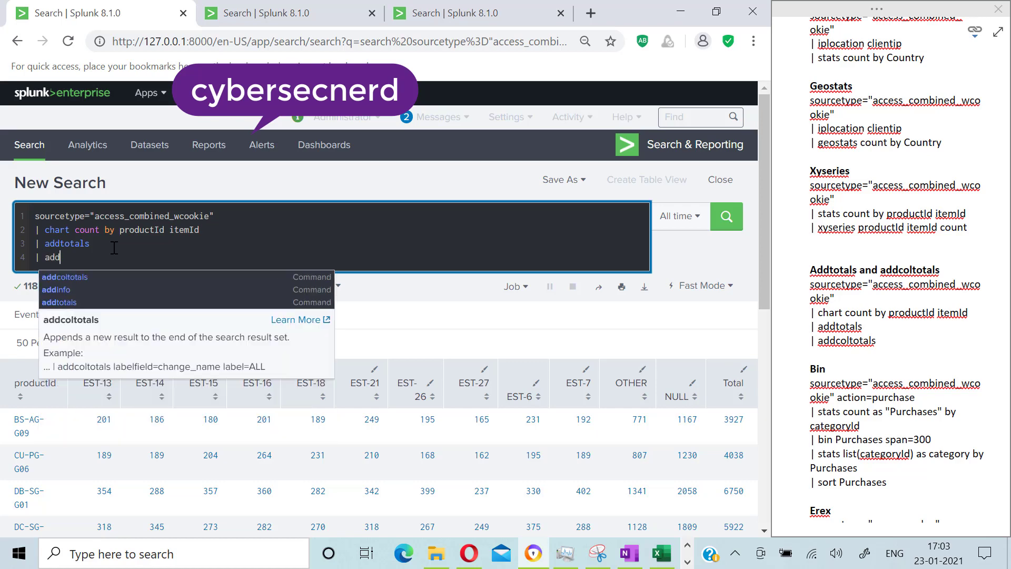
left_click(79, 278)
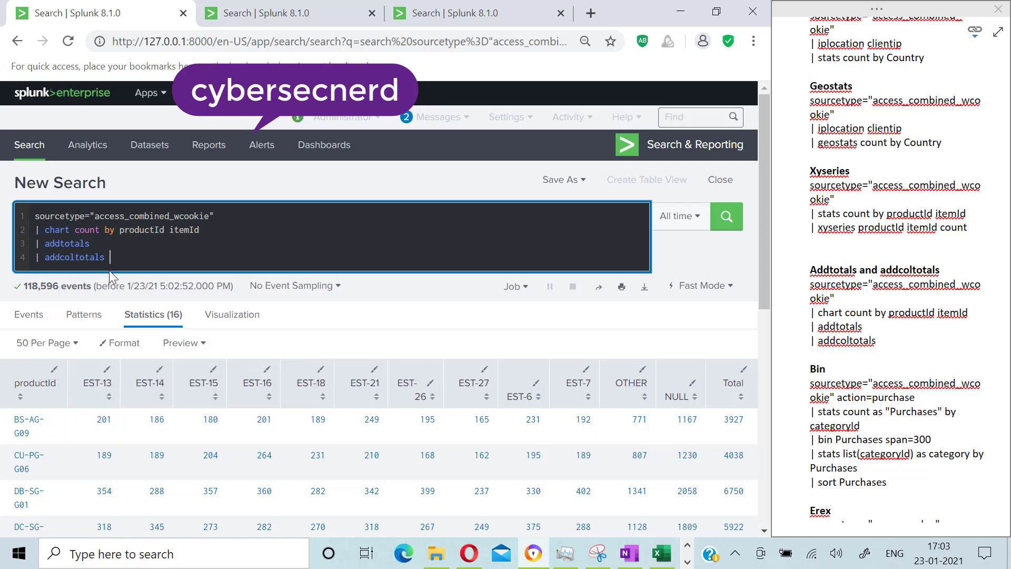
scroll(532, 324, "down", 6)
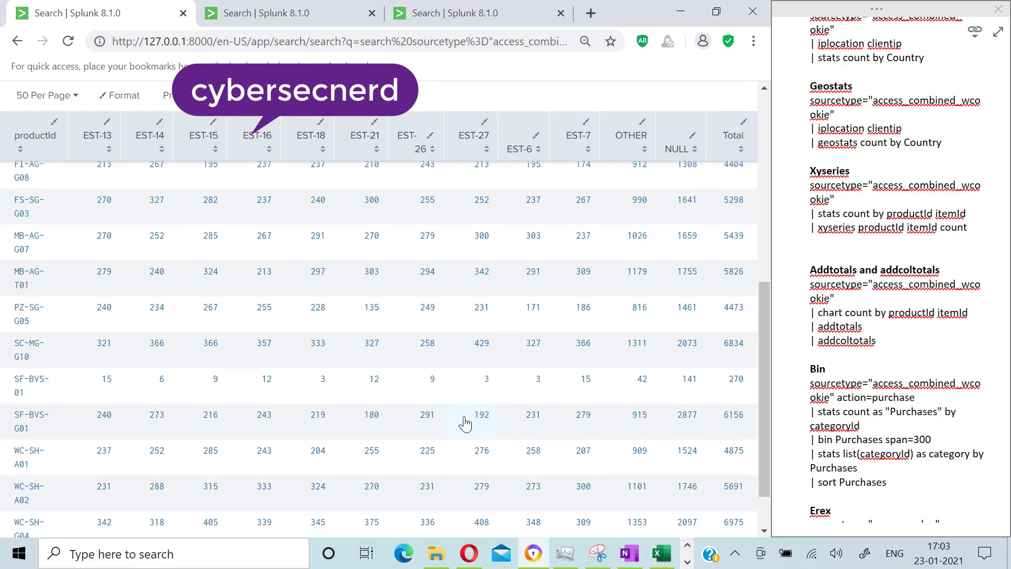
scroll(464, 423, "down", 1)
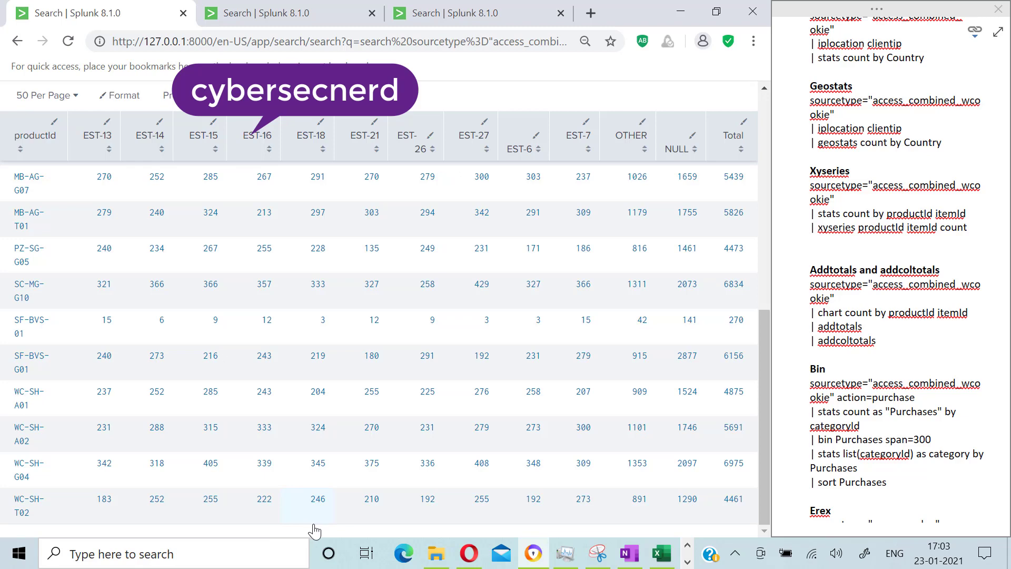
scroll(314, 531, "up", 5)
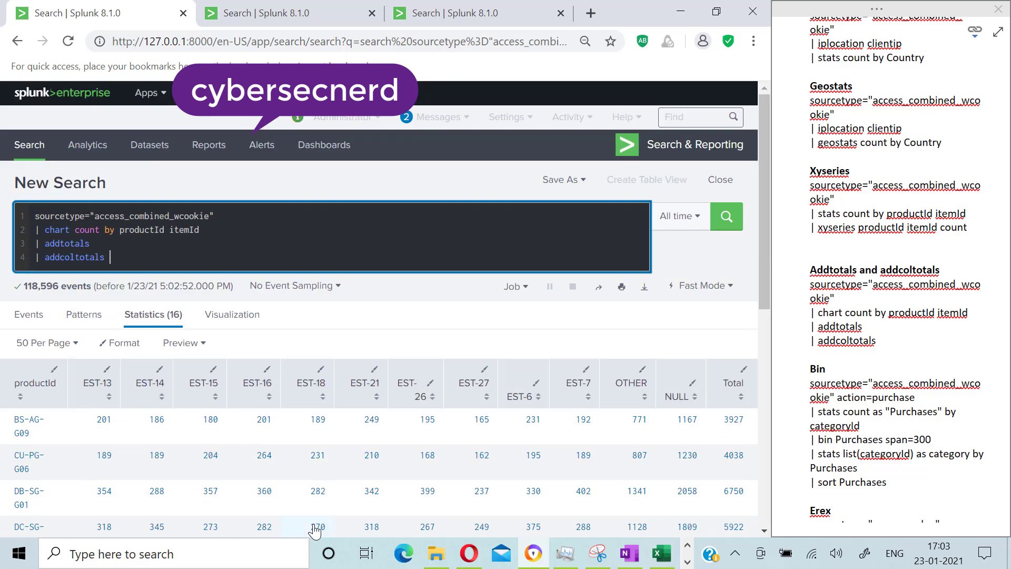
left_click(727, 224)
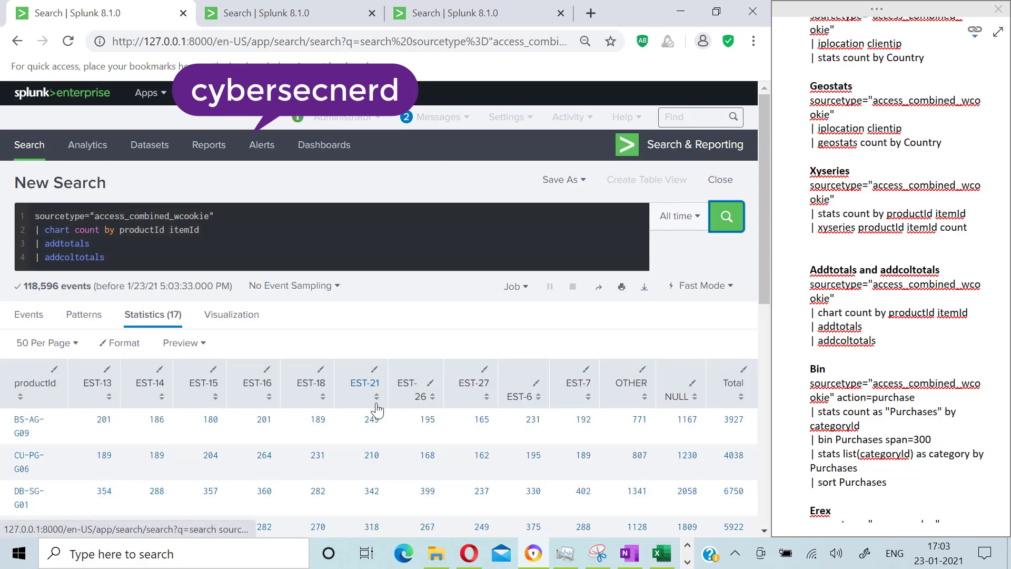
scroll(376, 410, "down", 10)
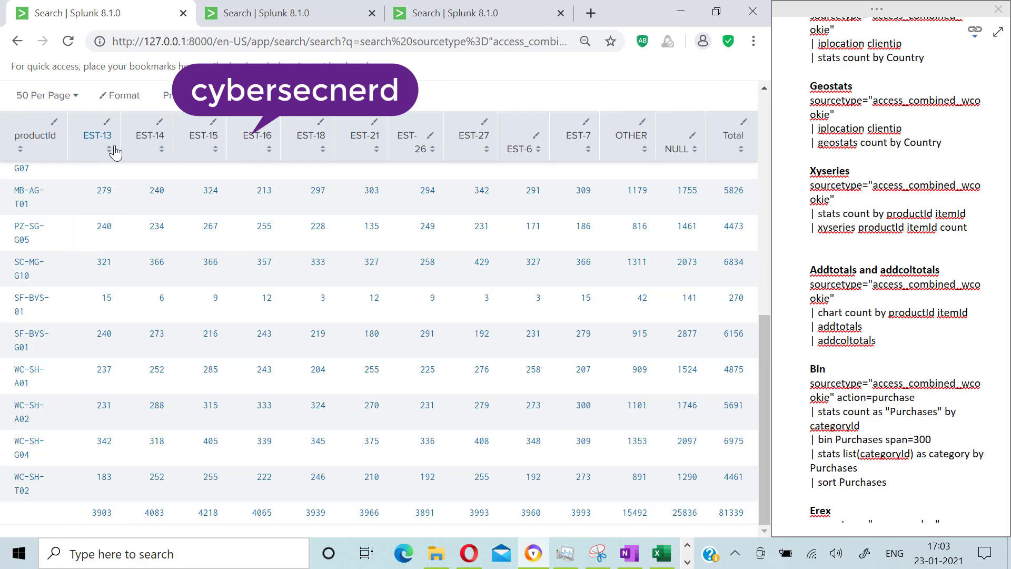
scroll(216, 195, "up", 5)
scroll(212, 185, "up", 3)
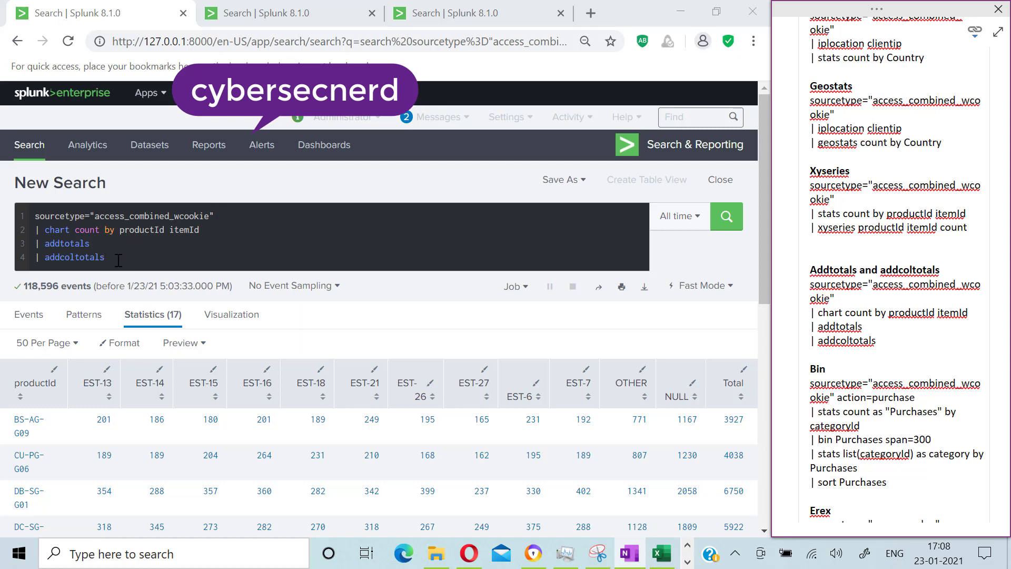
Step: Remove the chart, addtotals and addcoltotals lines and add an action=purchase filter to the sourcetype line
left_click_drag(118, 261, 35, 234)
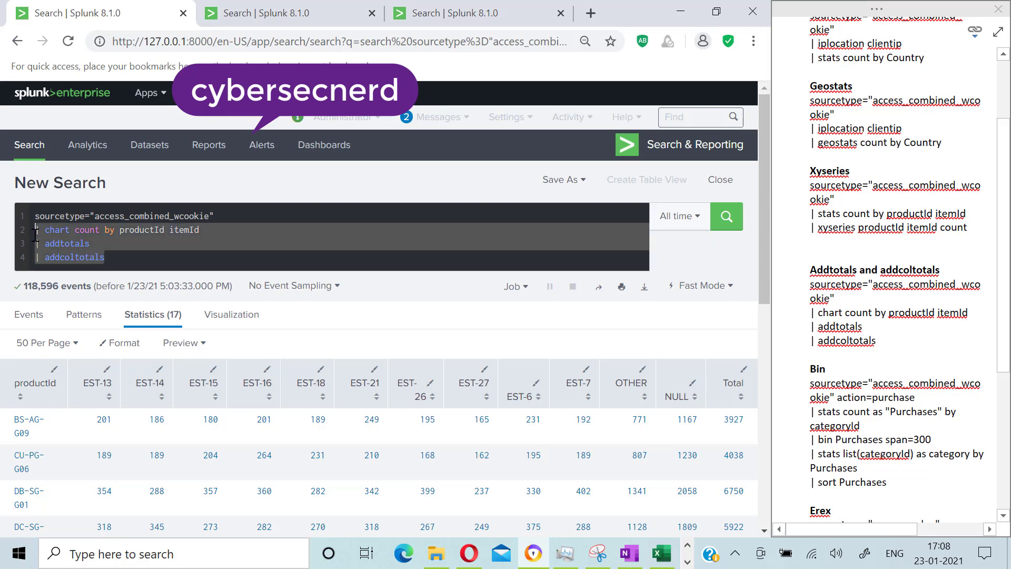
key("BackSpace")
type("a")
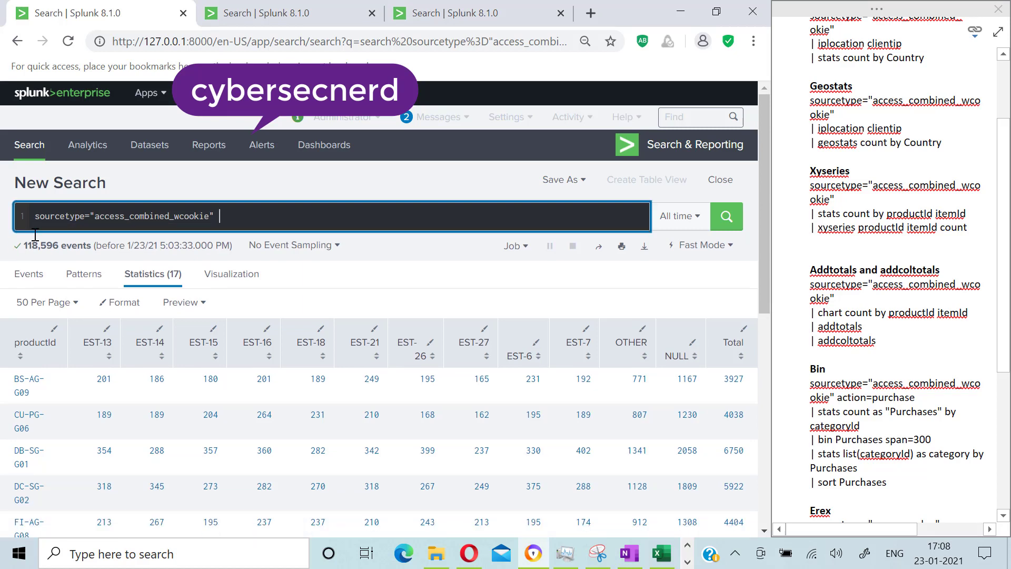
type("ction")
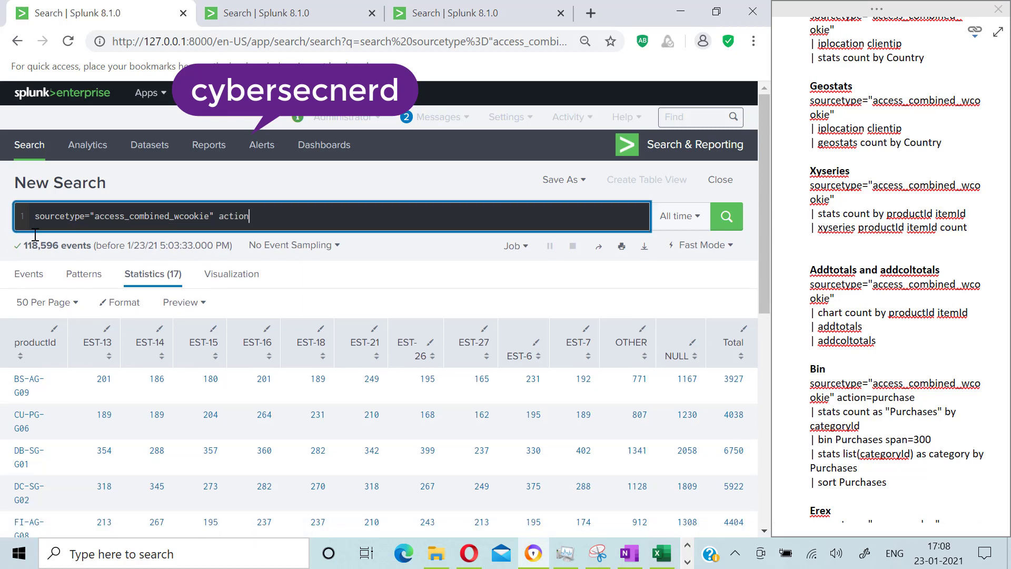
type("=purchase")
Step: Add a new search line: stats count as "Purchases" by categoryId
key("shift+Return")
type("| stats count")
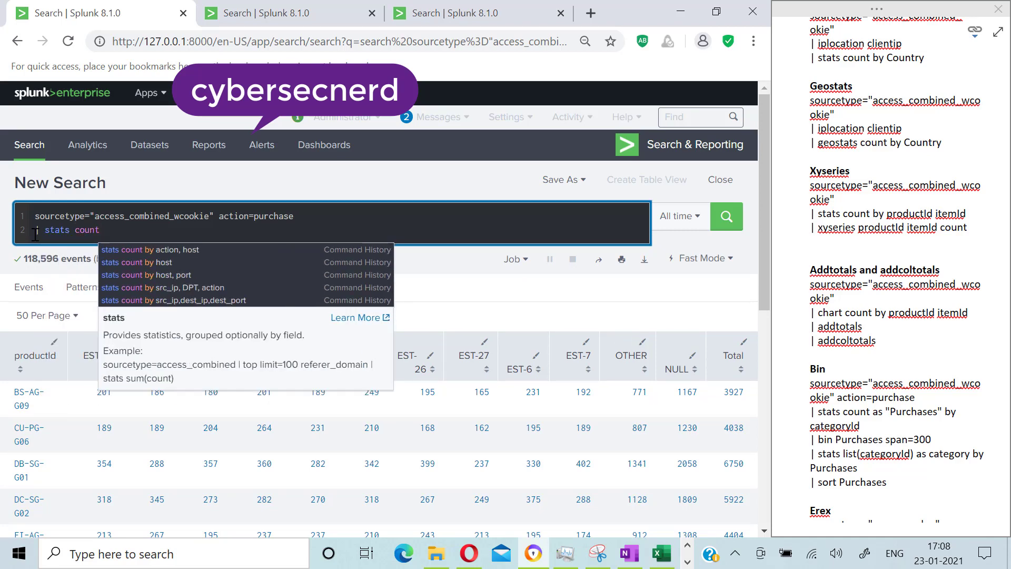
type(" as ")
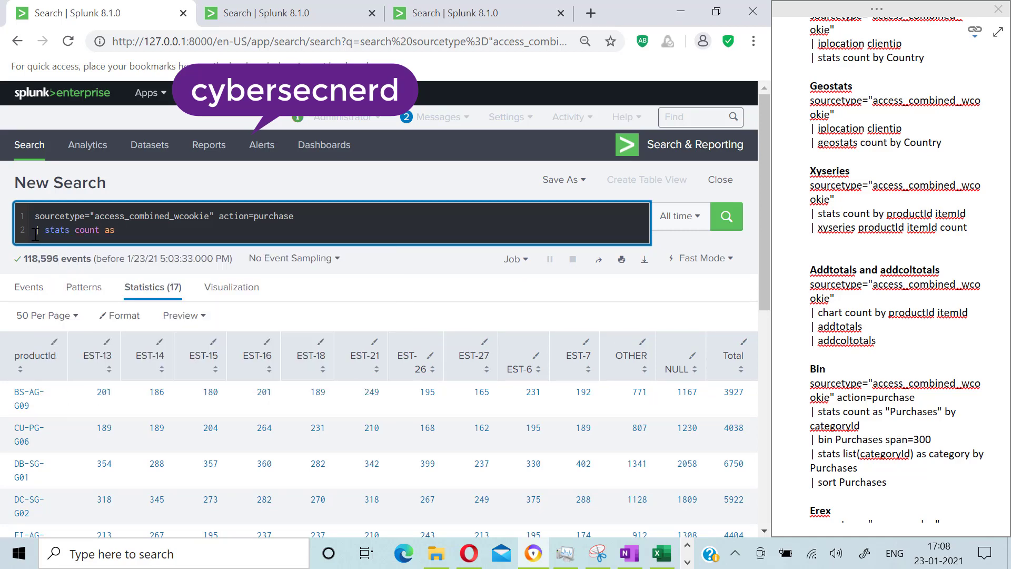
type("\"Purchases\" by categoryId")
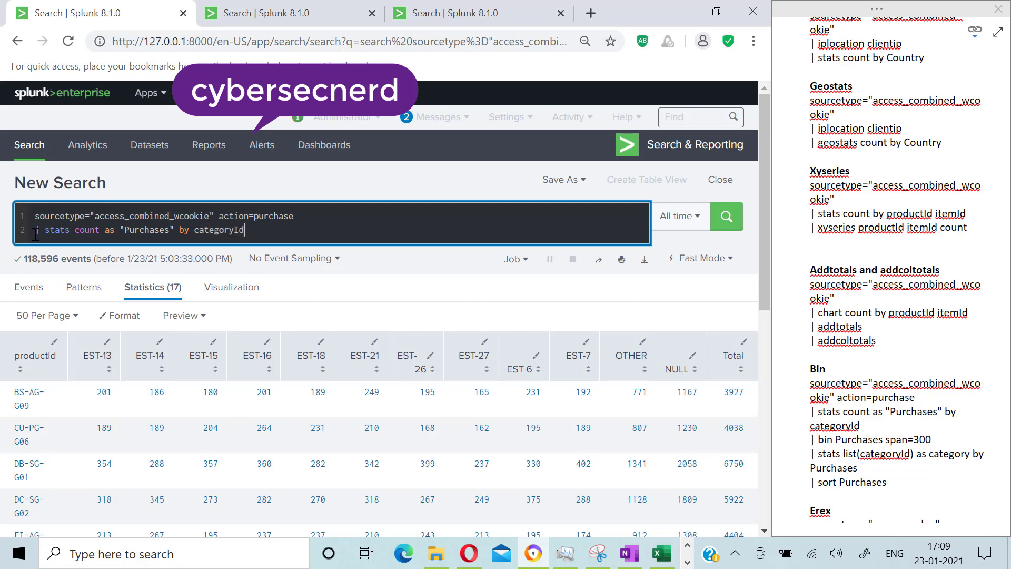
Step: Add a new search line binning Purchases with span=500
key("shift+Return")
type("|")
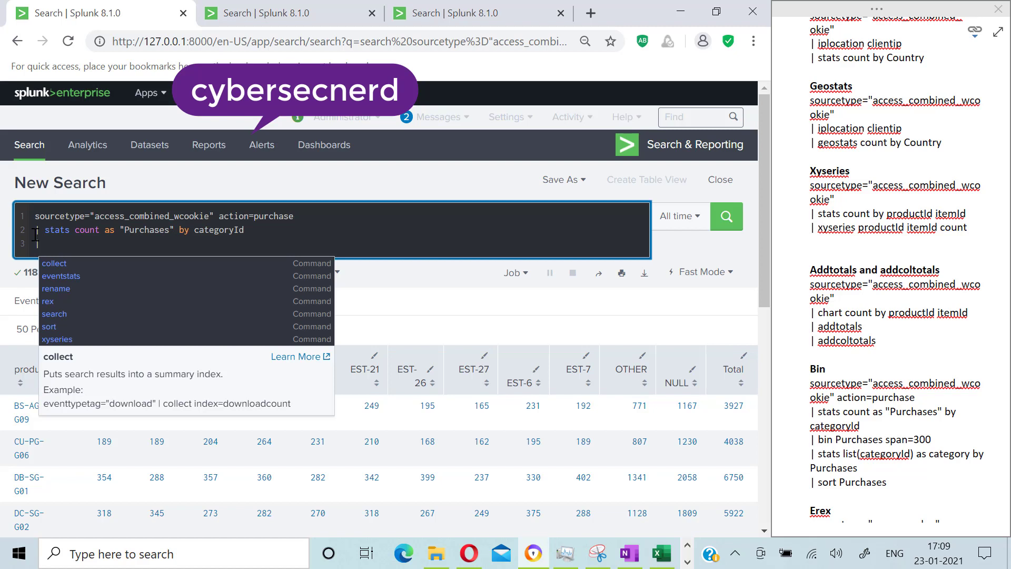
type("bin")
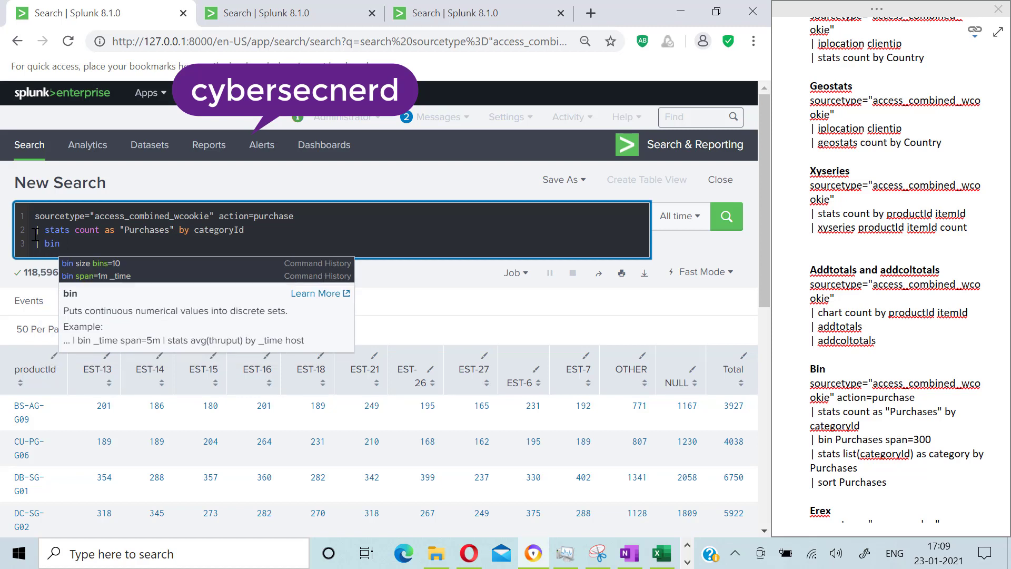
type("Pur")
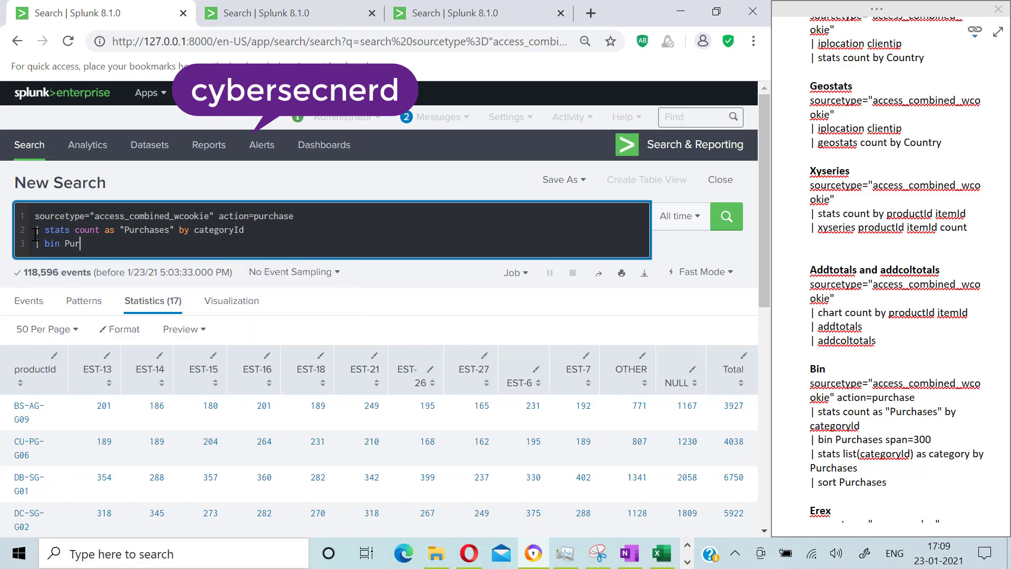
type("chases")
type("span=")
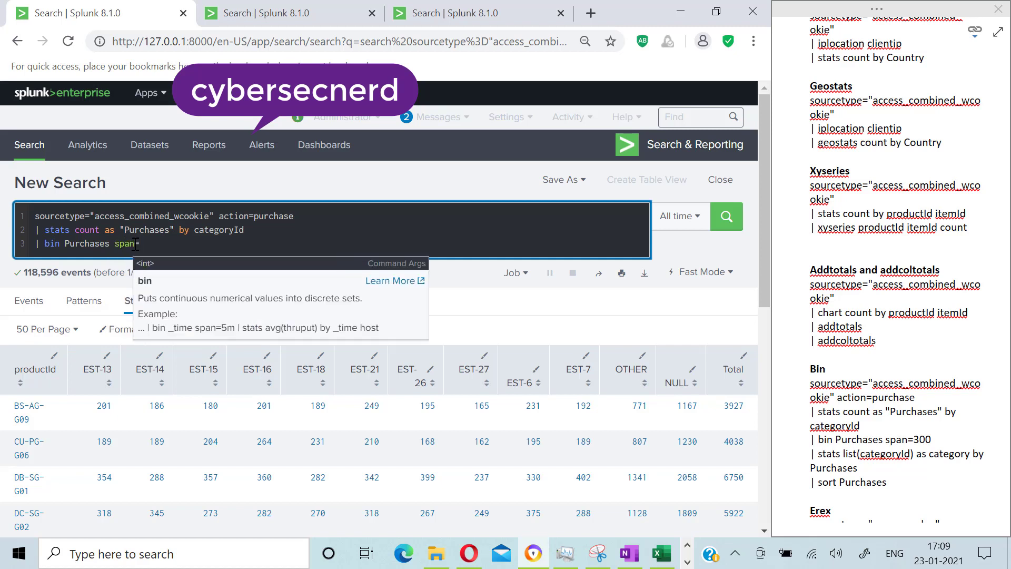
type("500")
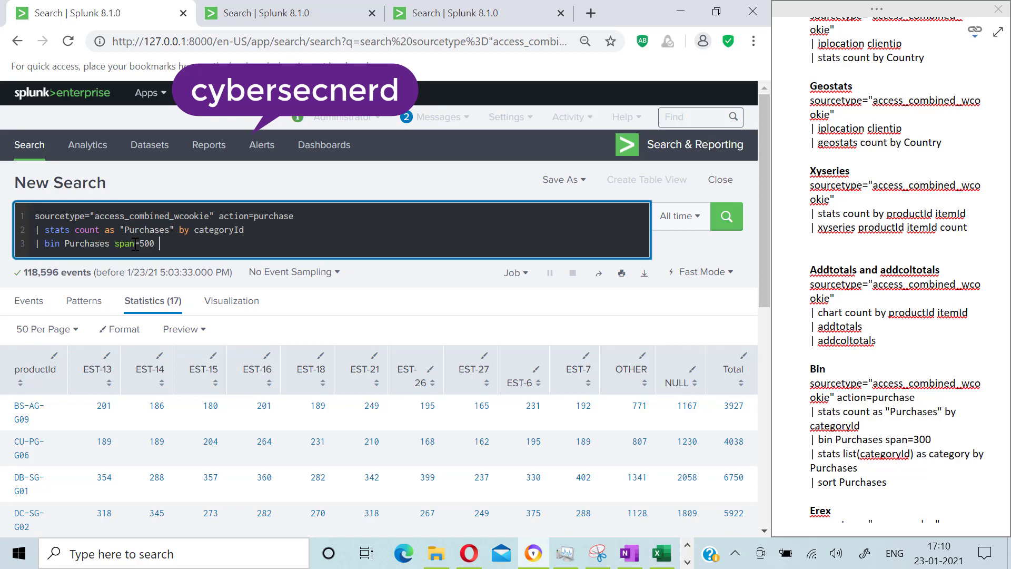
Step: Add a new search line: stats list(categoryId) by Purchases
key("alt+Tab")
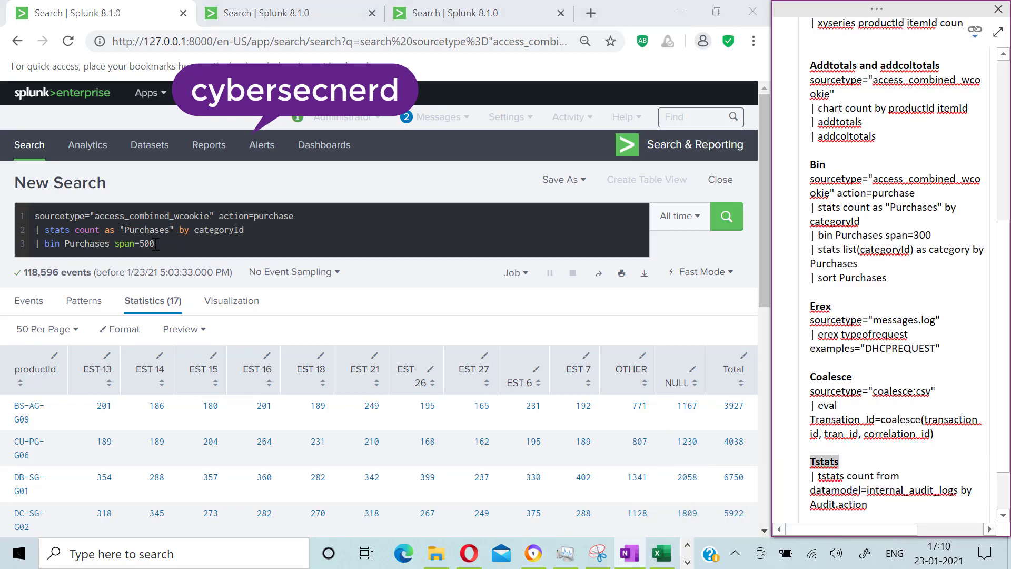
left_click(160, 243)
type("| ")
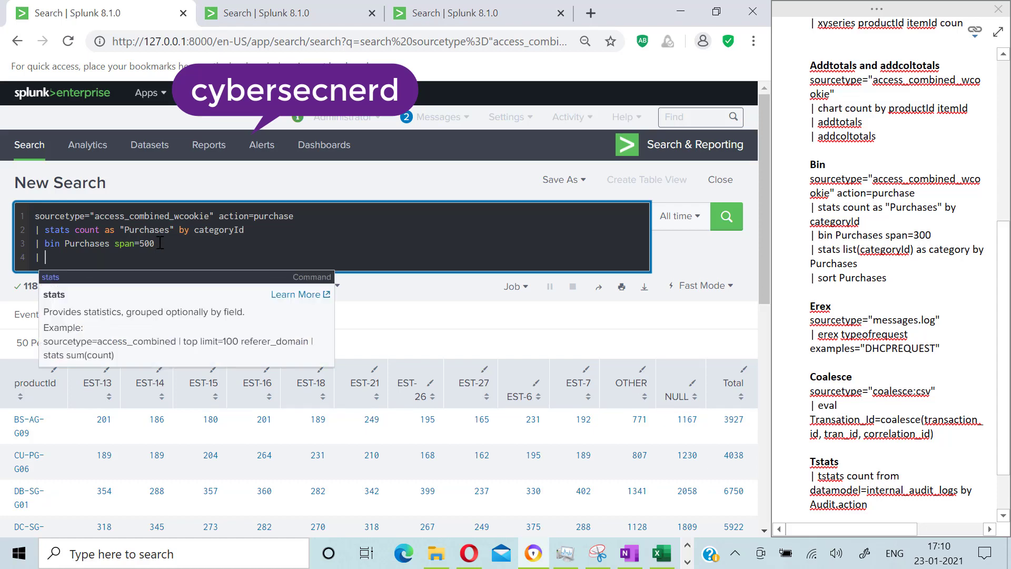
type("sts")
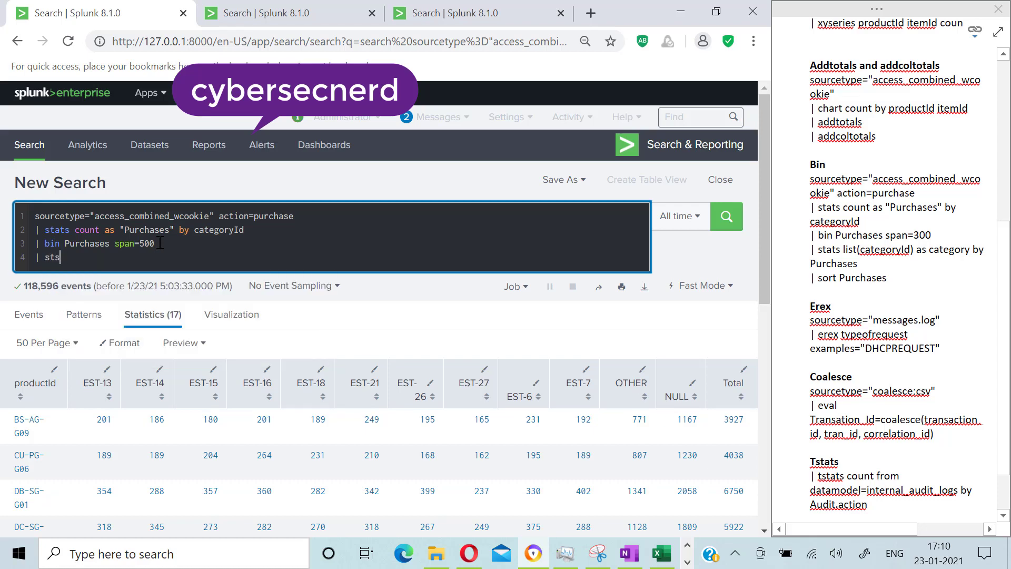
type("ts list")
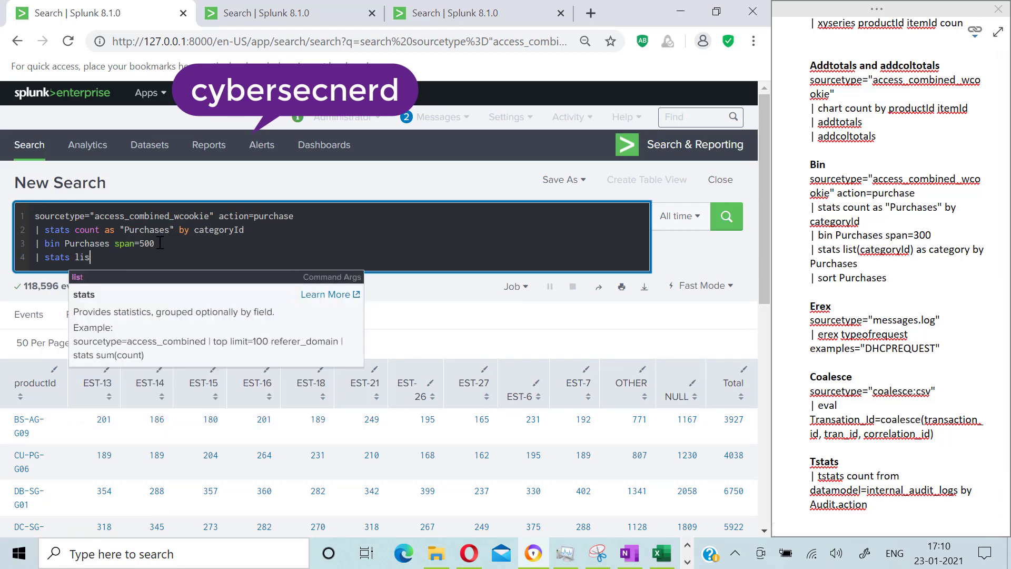
type("(cate")
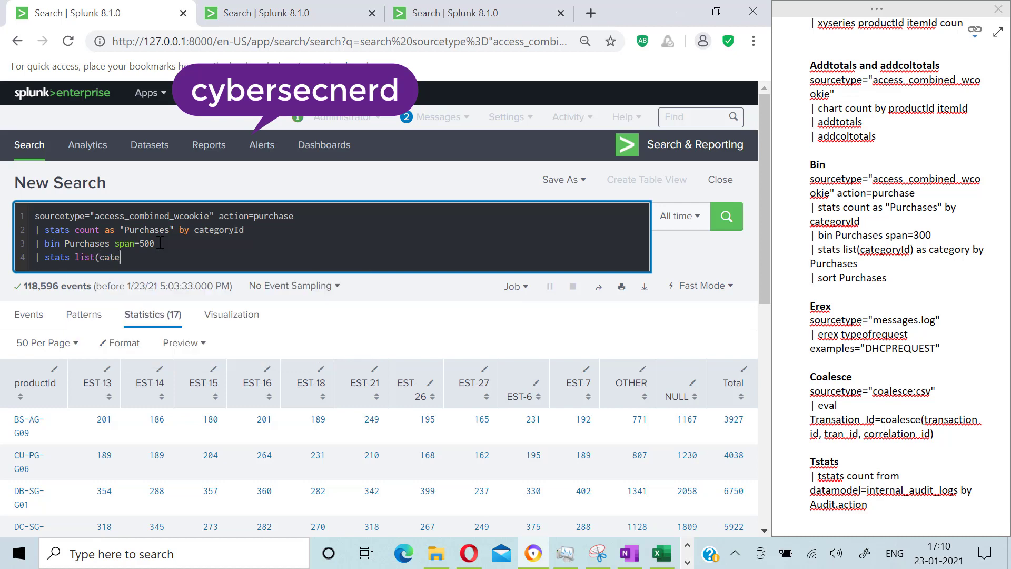
type("goryId) by Purchases")
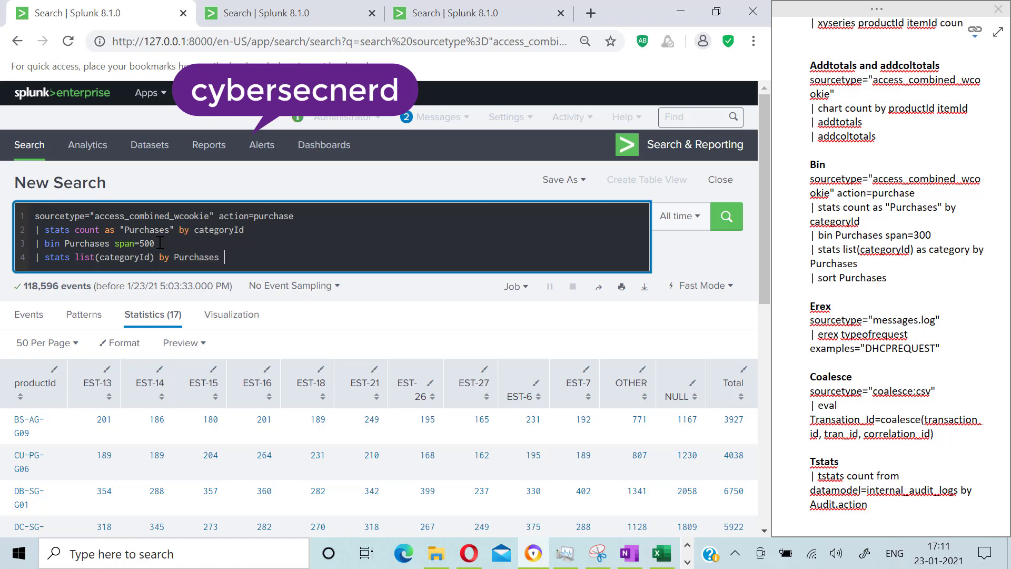
Step: Append sort Purchases as a final line, run the search, and review the binned purchase table
key("shift+Return")
type("| ")
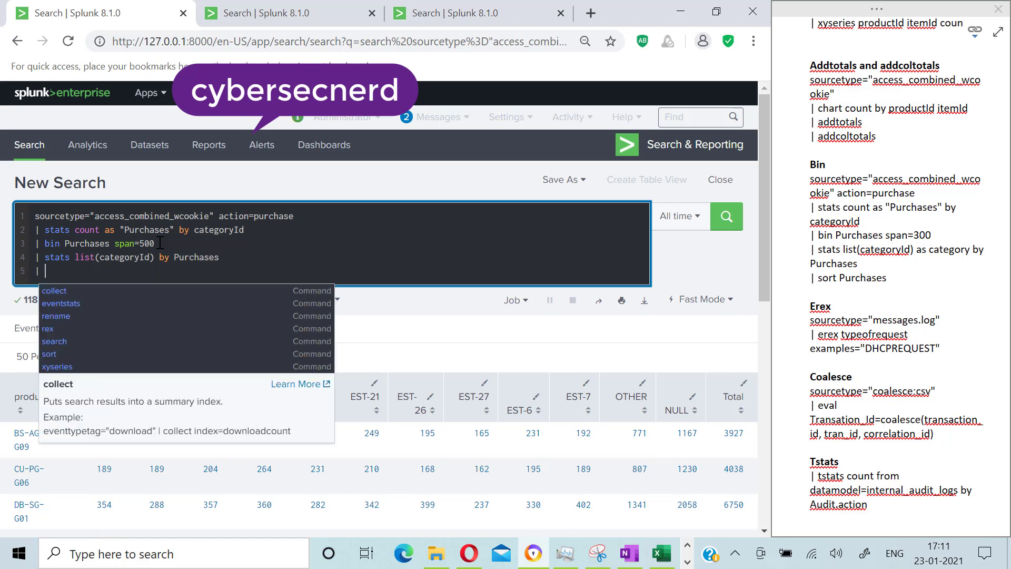
type("sort ")
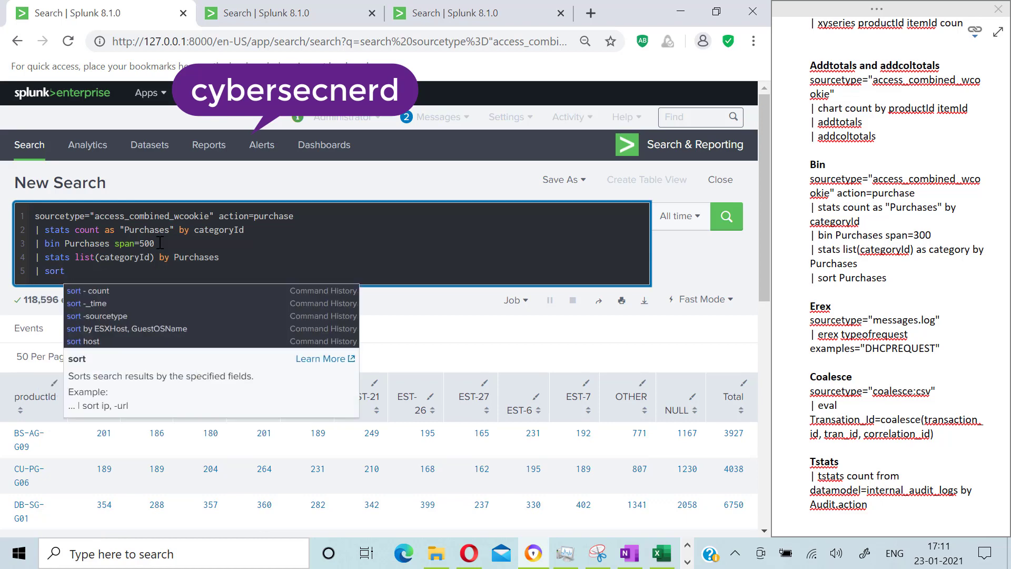
type("Purchases")
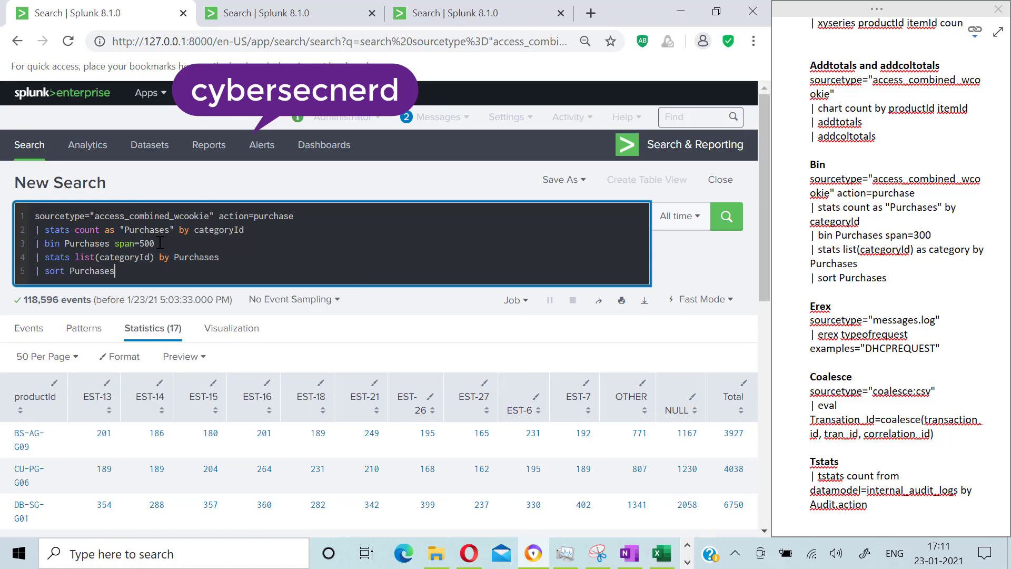
key("Return")
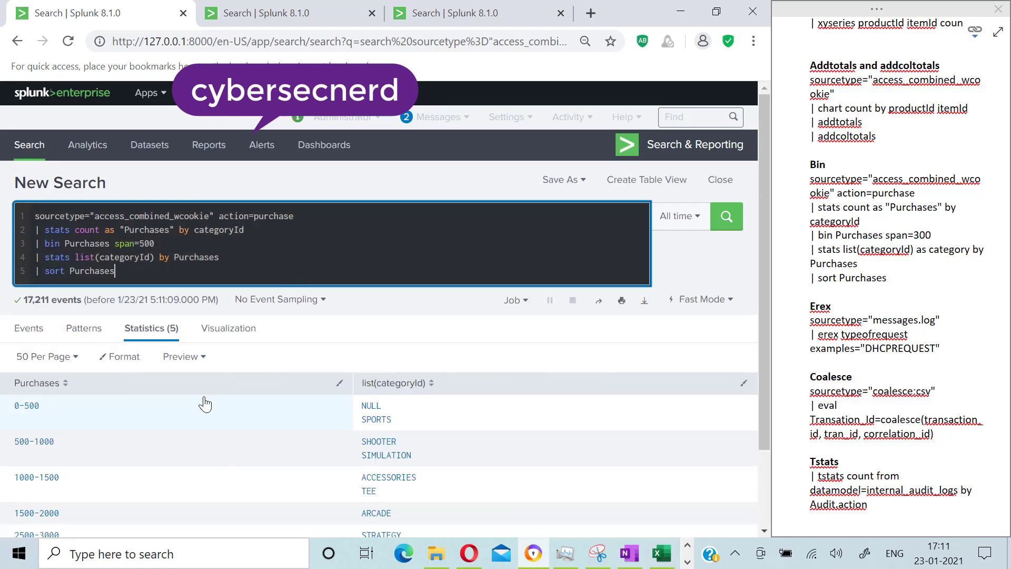
scroll(205, 404, "down", 2)
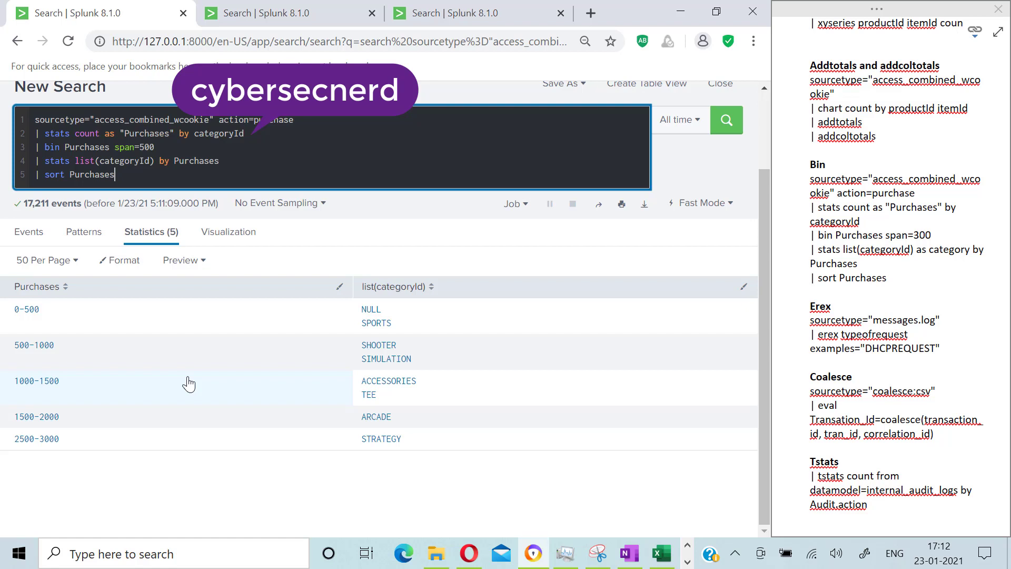
key("alt+Tab")
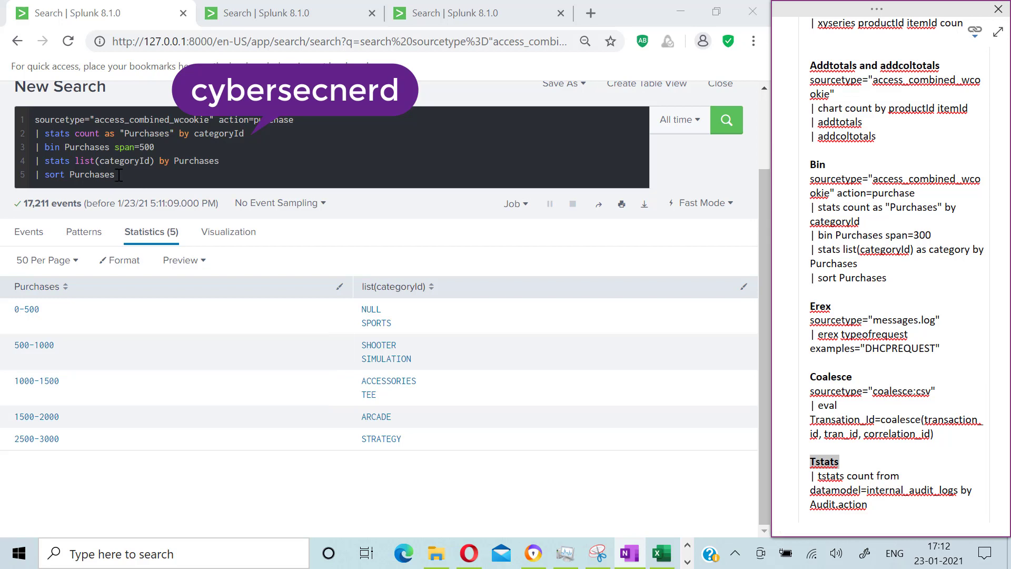
Step: Replace the whole search with sourcetype="messages.log" and run it
key("ctrl+a")
left_click_drag(138, 176, 32, 122)
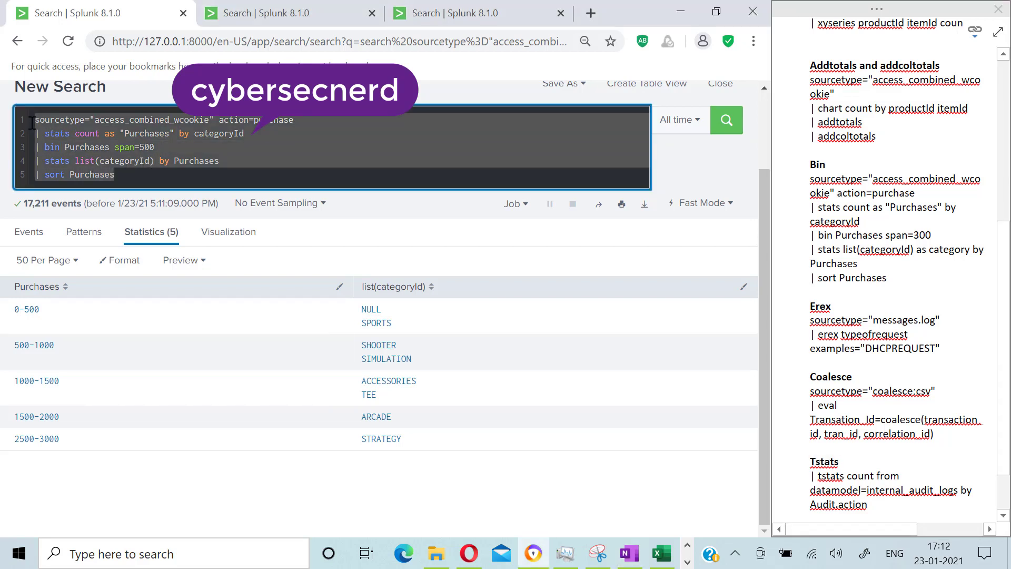
key("BackSpace")
type("sourcetype")
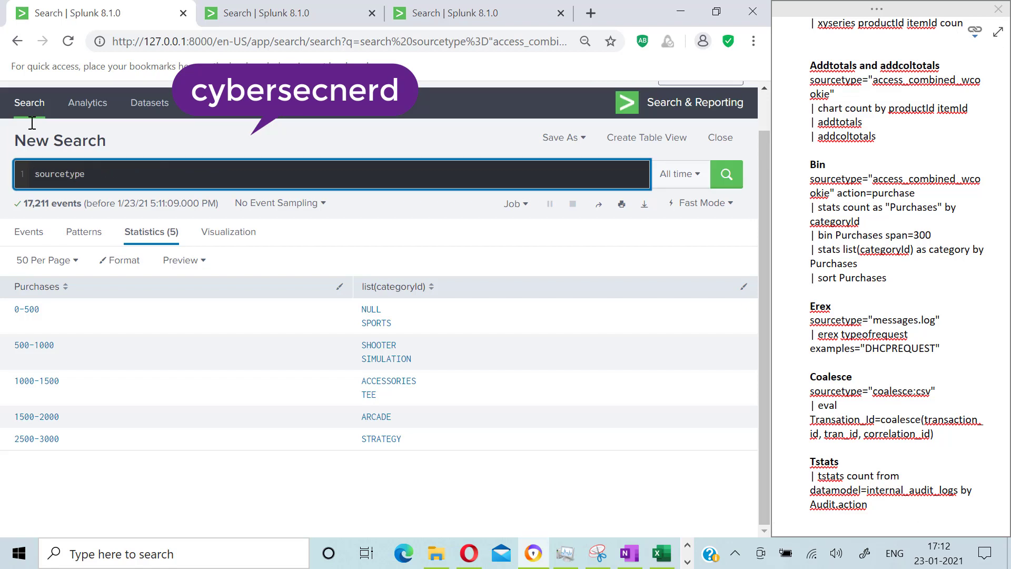
type("=")
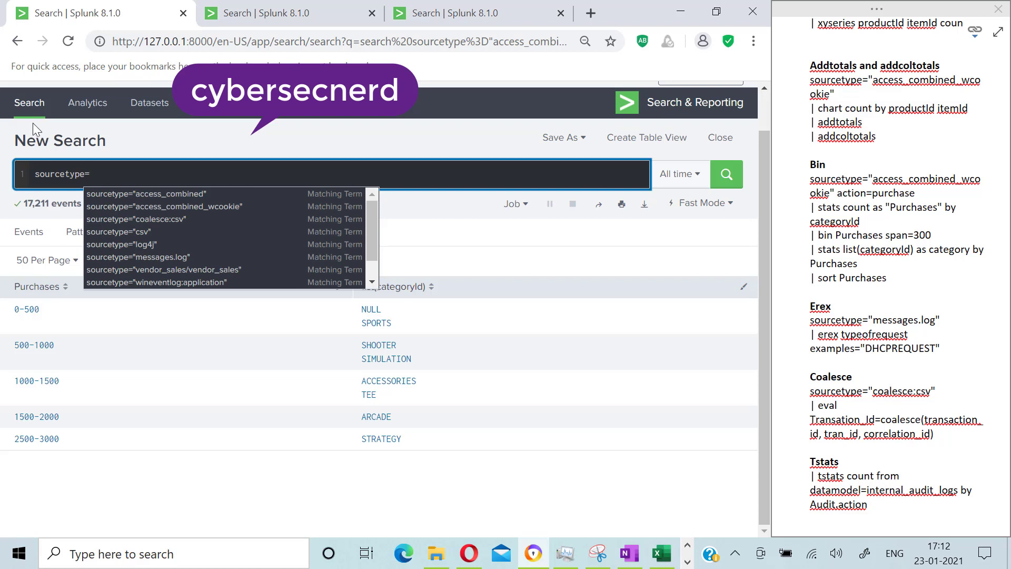
left_click(150, 256)
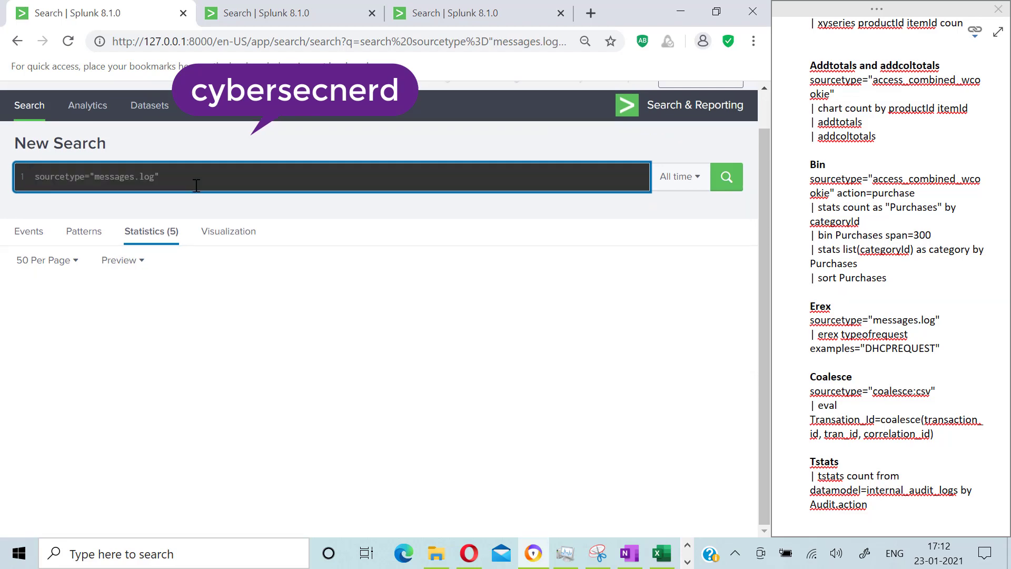
key("Return")
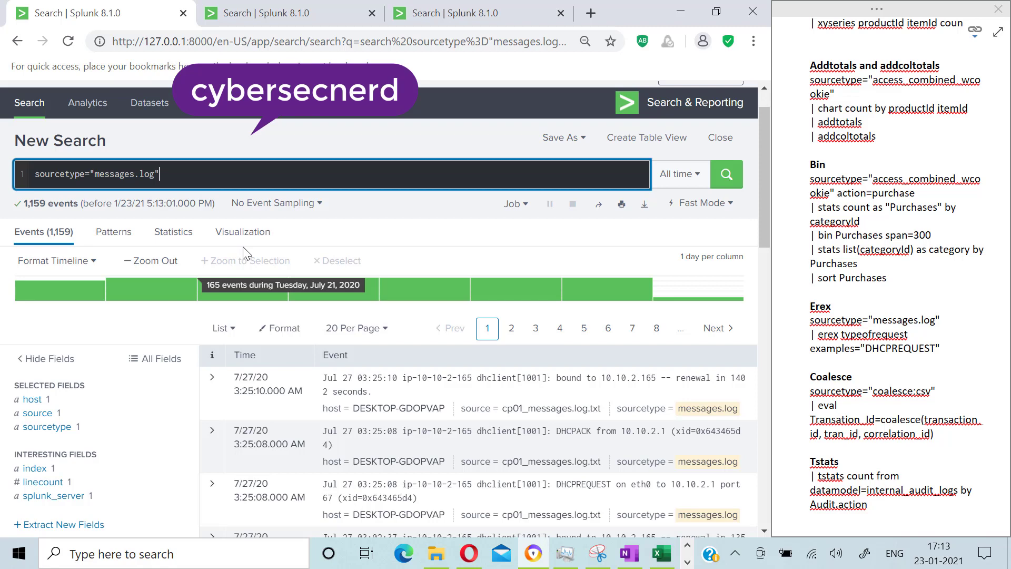
Step: Expand and collapse one DHCP event to inspect its fields
scroll(447, 414, "down", 3)
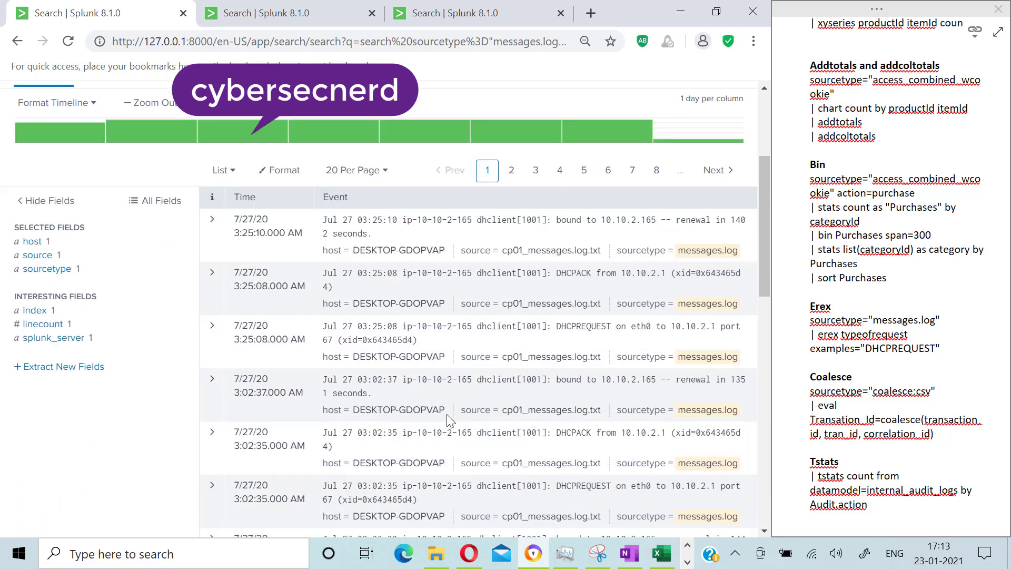
left_click(212, 278)
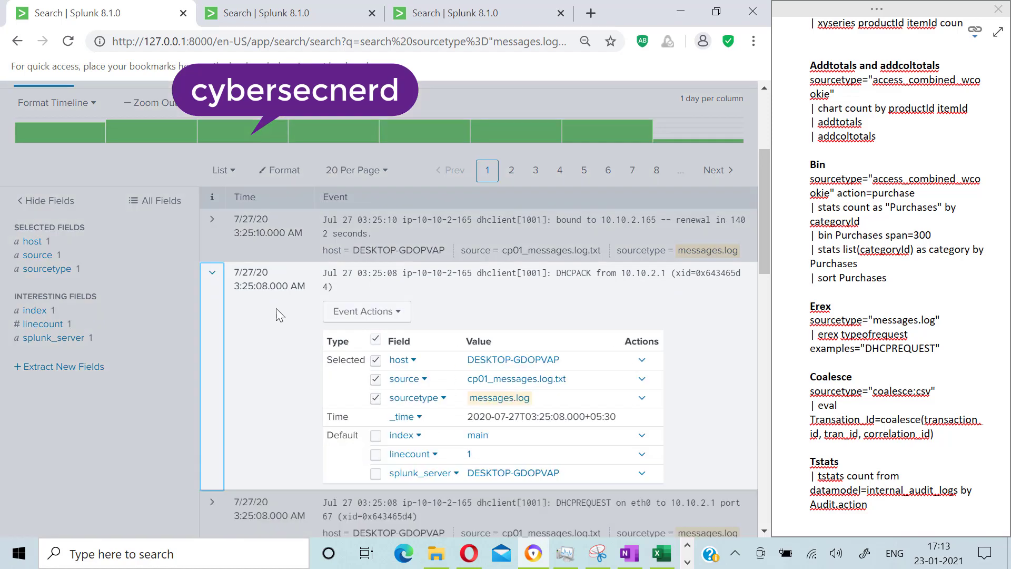
left_click(212, 273)
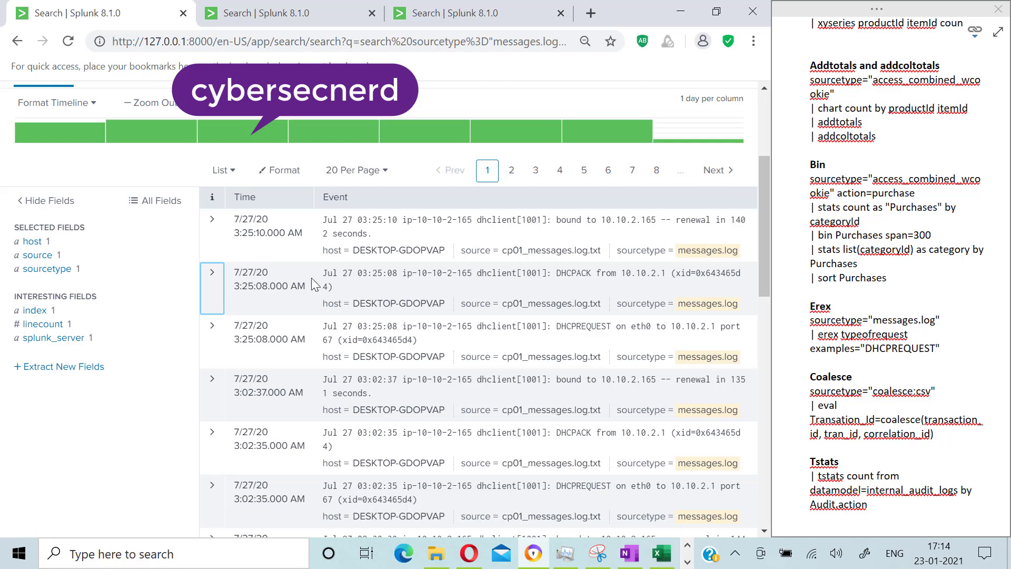
scroll(255, 285, "up", 4)
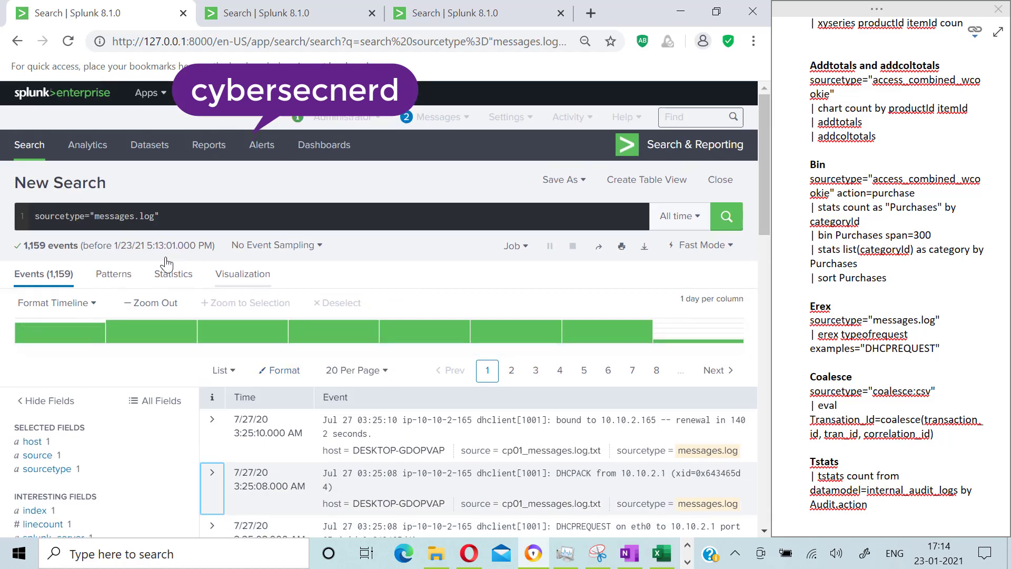
Step: Add a new search line | erex typeofrequest examples="DHCPACK" and run the search
left_click(170, 216)
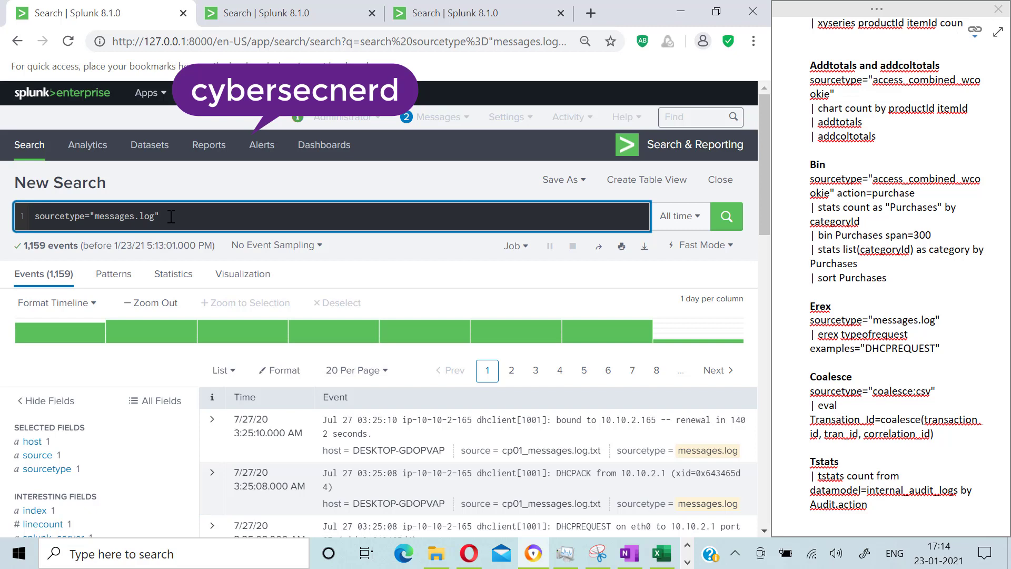
key("shift+Return")
type("| ")
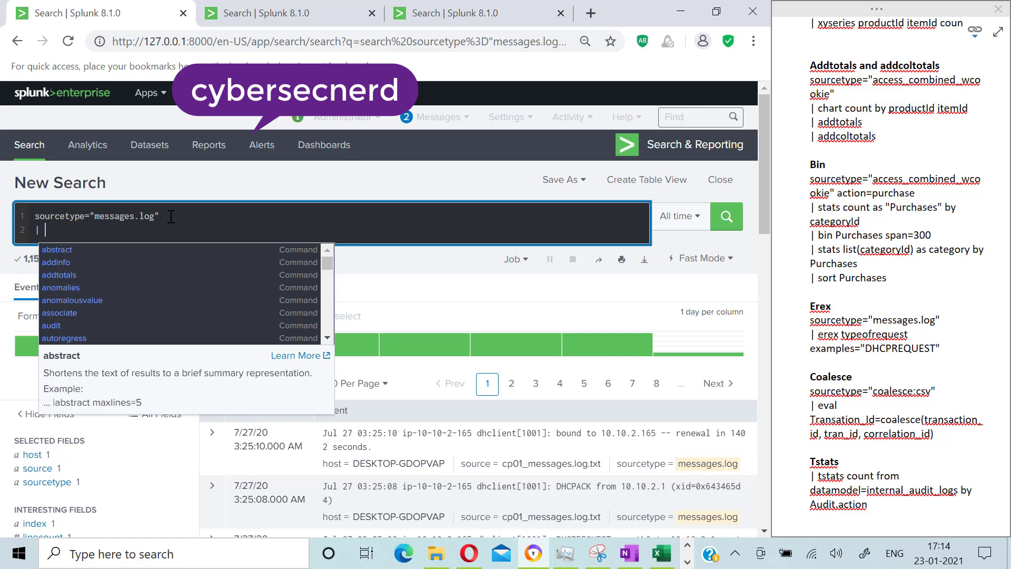
type("erex ")
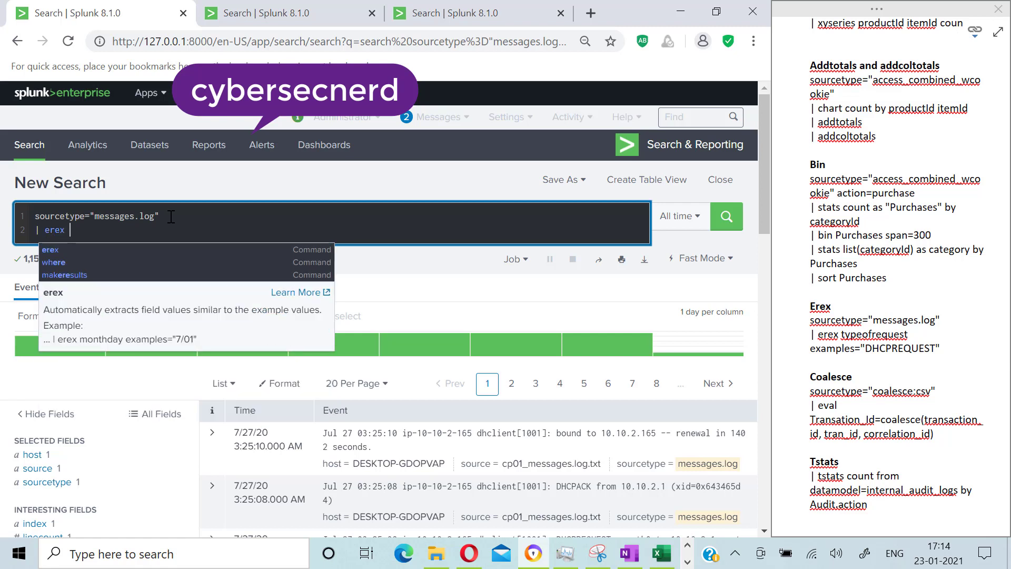
type("type")
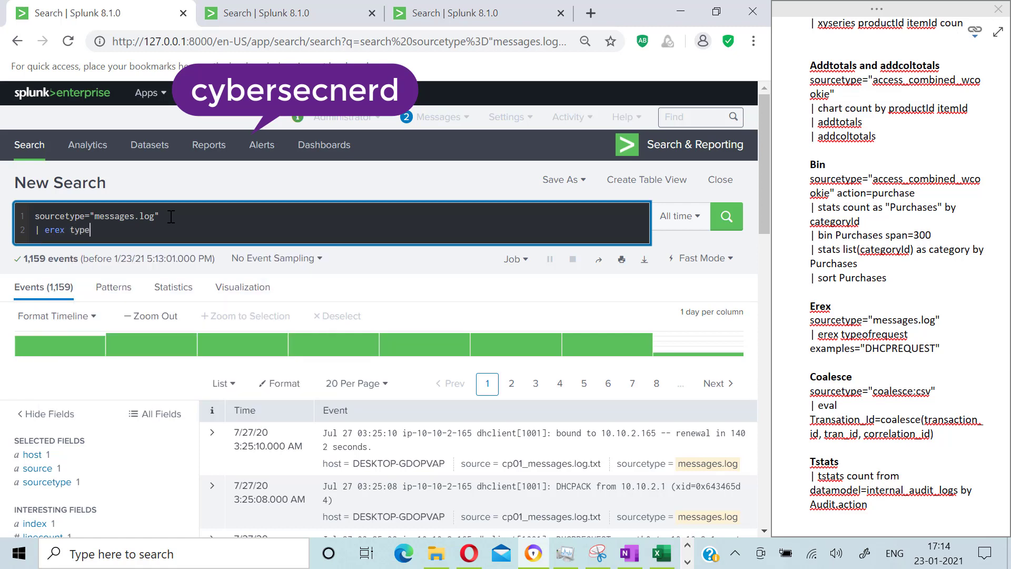
type("ofrequest examples")
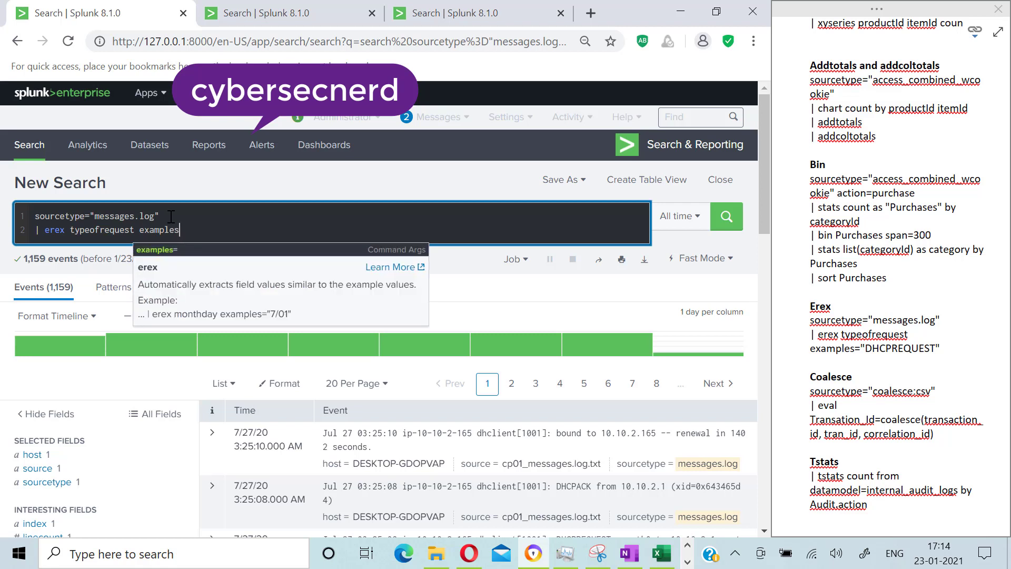
left_click(155, 251)
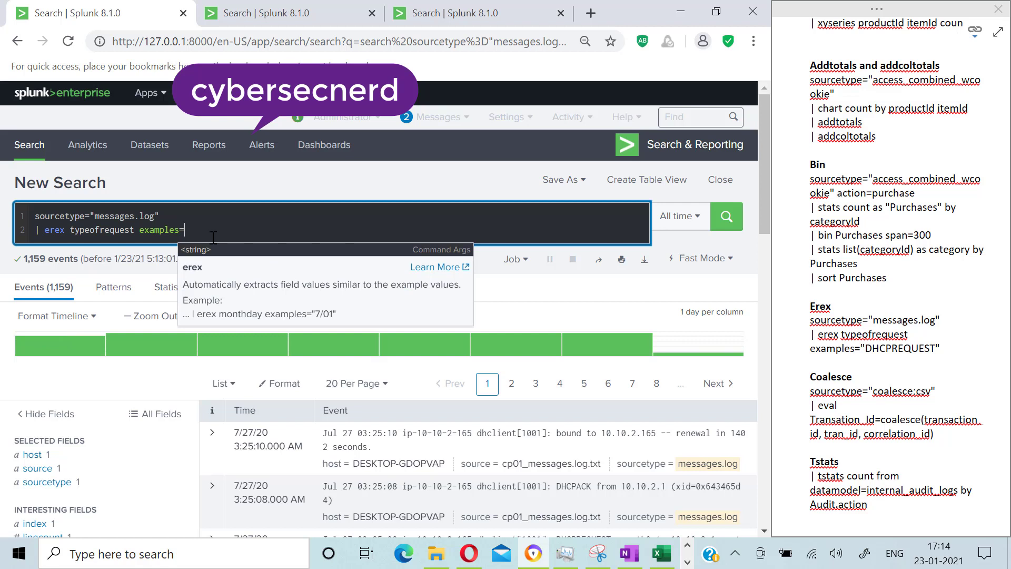
type("\"DH")
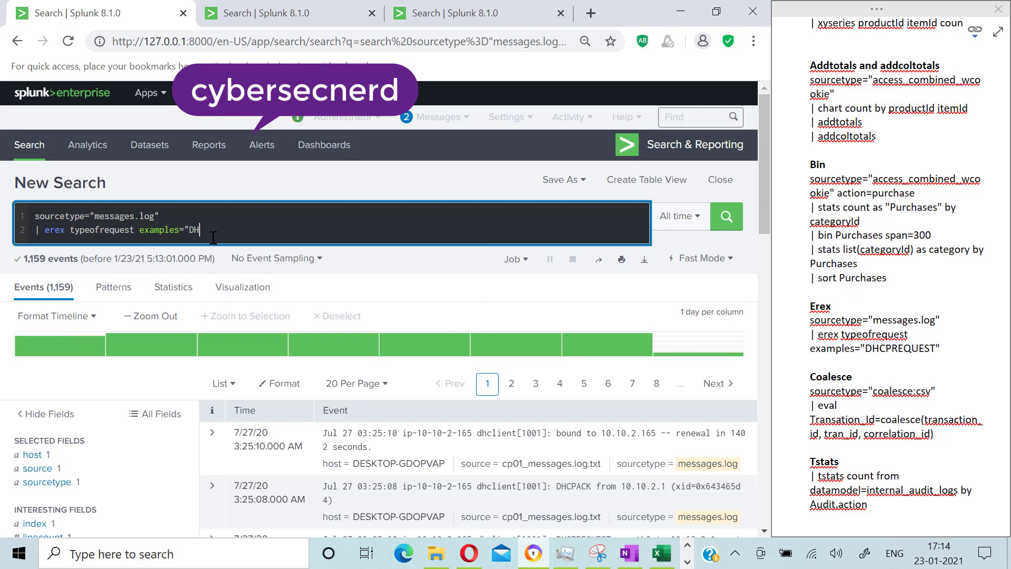
type("CPACK\"")
key("Return")
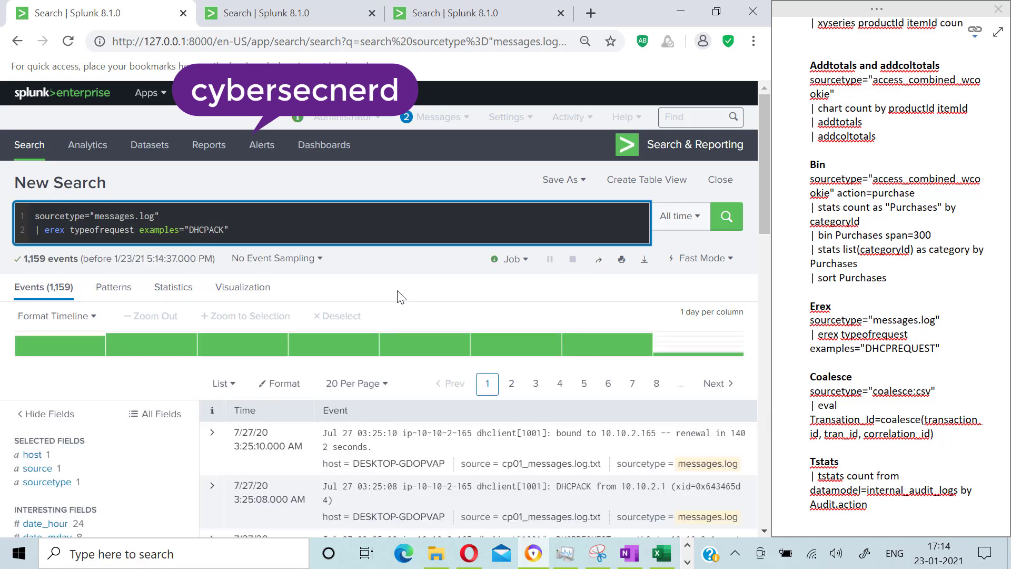
Step: Open the job details to read the regular expression that erex learned, and check the notes for the next example
left_click(529, 270)
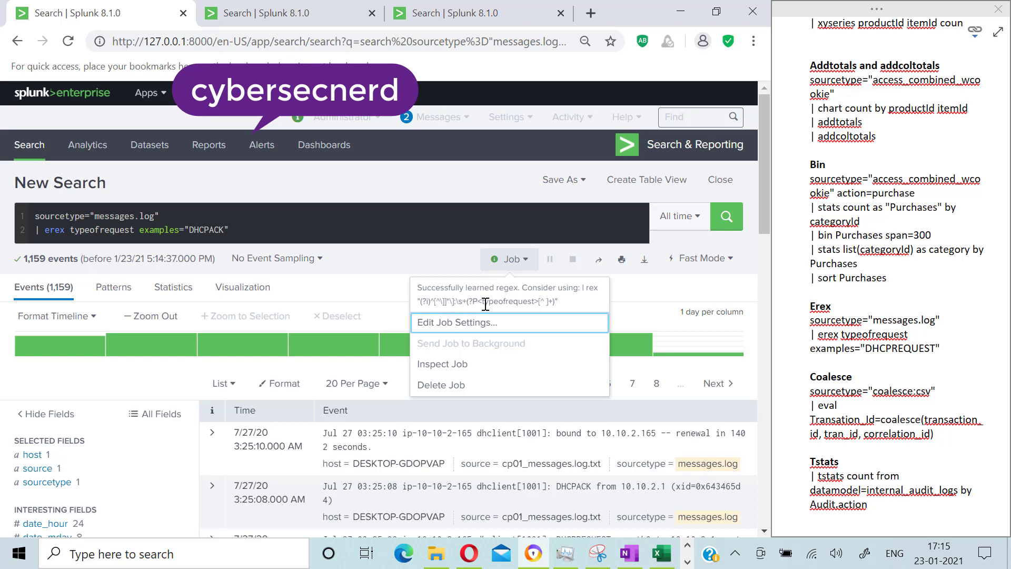
key("alt+Tab")
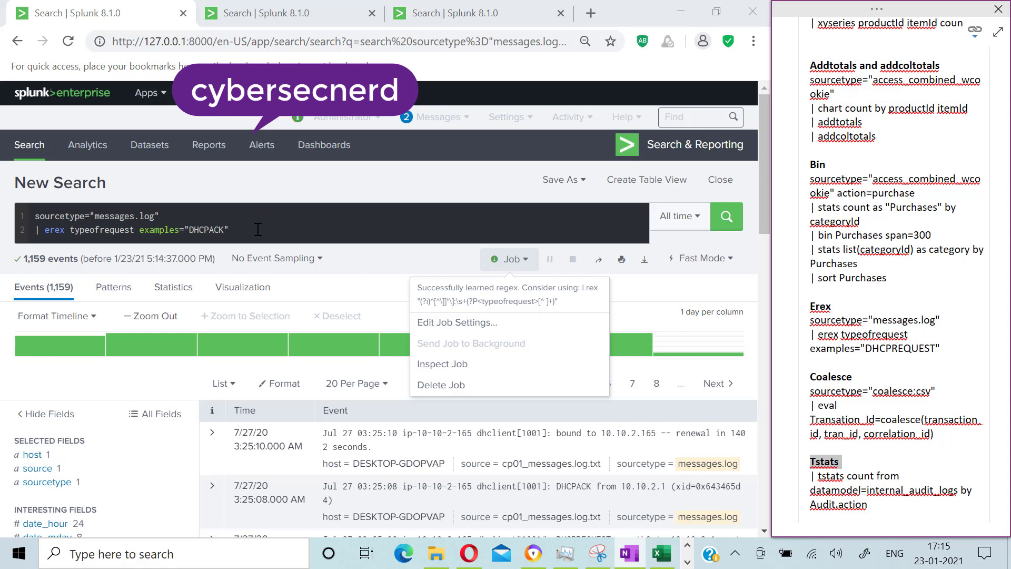
scroll(890, 337, "down", 2)
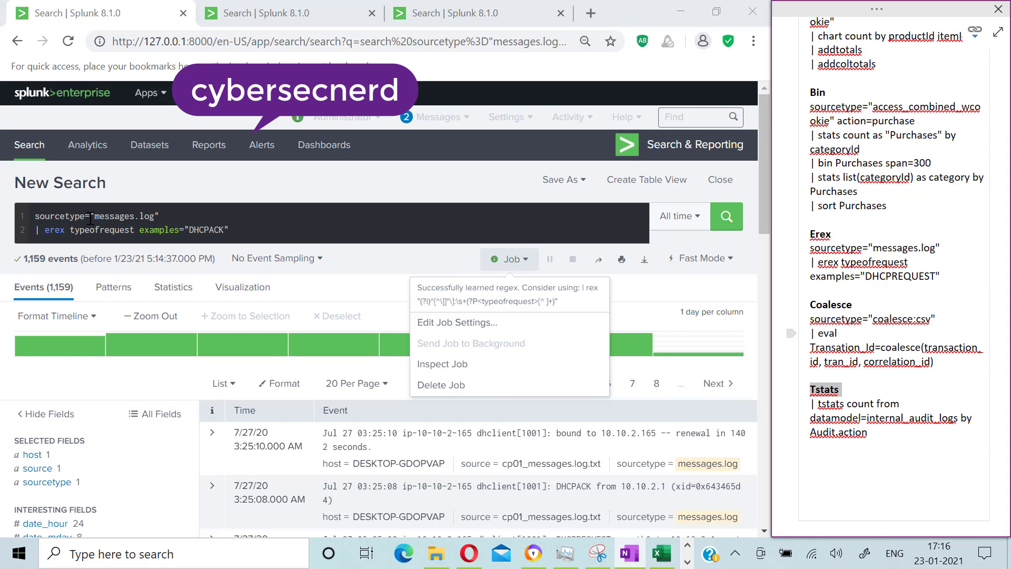
Step: Replace the whole search with sourcetype=coalesce:csv and run it
left_click_drag(92, 217, 245, 227)
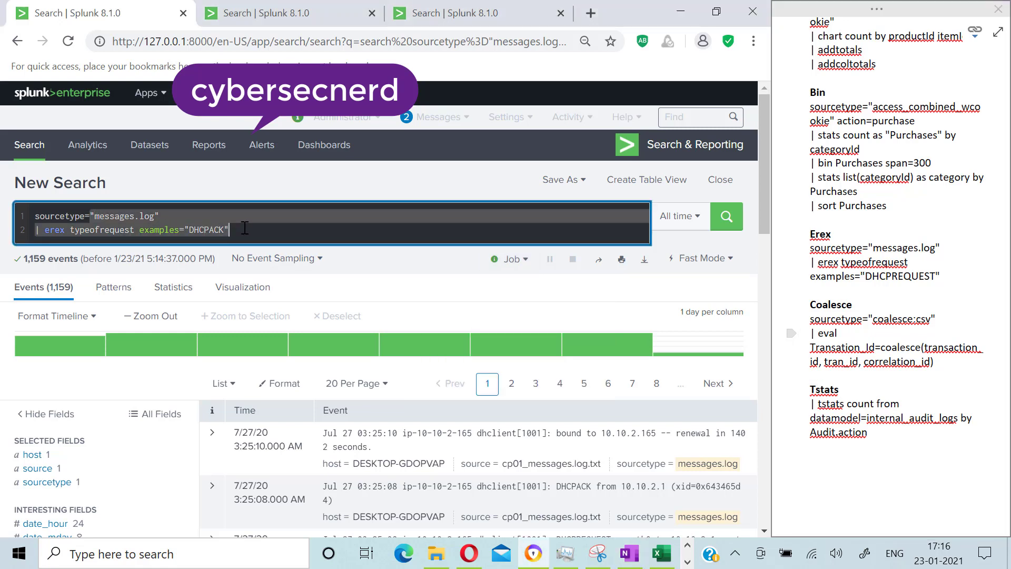
key("BackSpace")
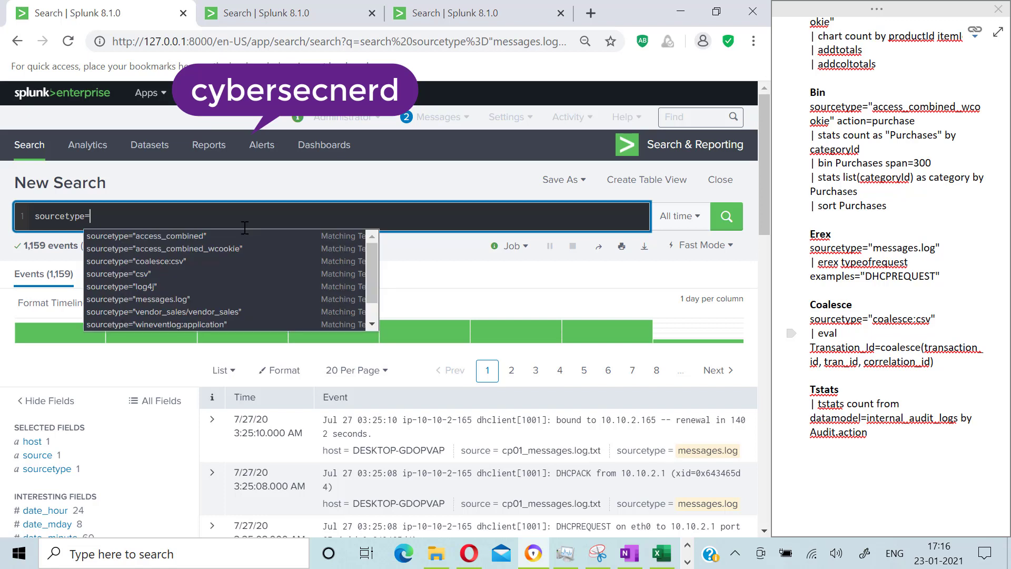
type("col")
key("BackSpace")
key("BackSpace")
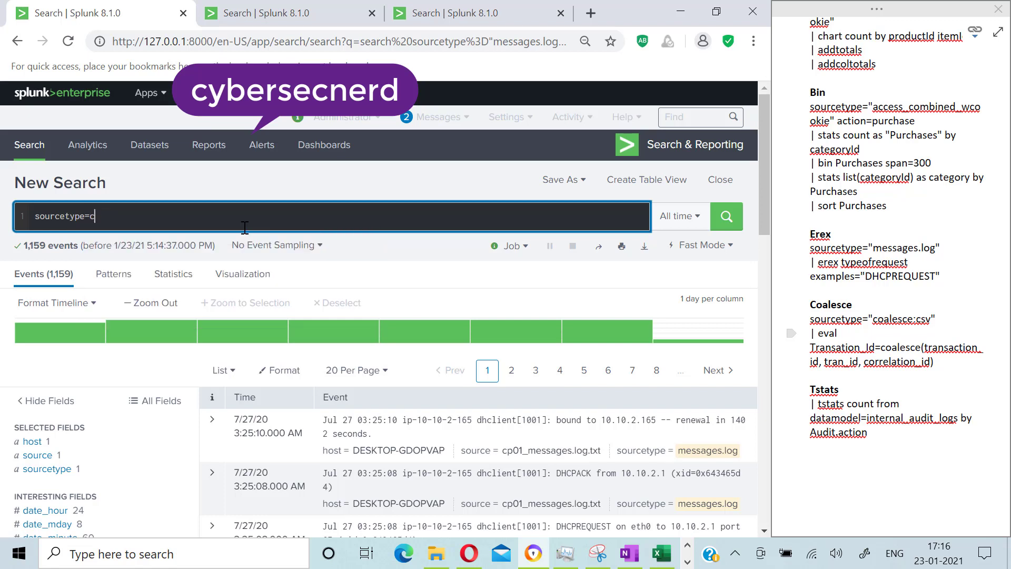
type("oalesce")
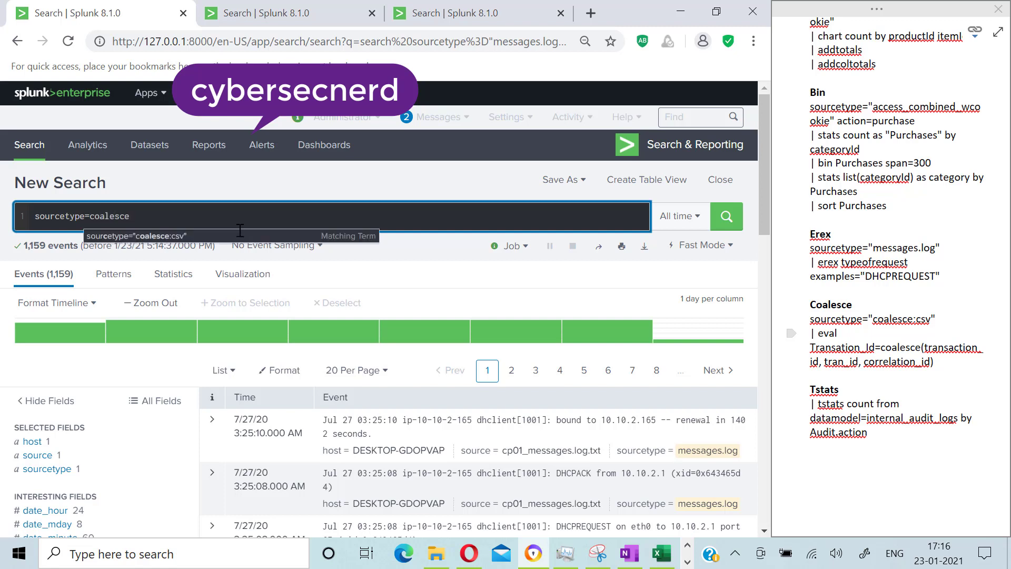
left_click(175, 243)
left_click(143, 214)
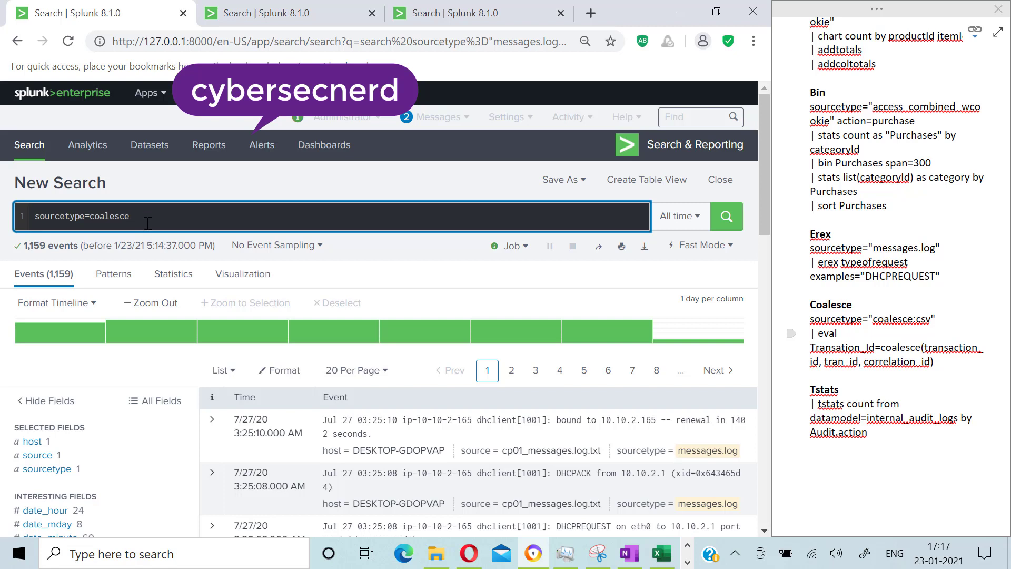
type(":csv")
key("Return")
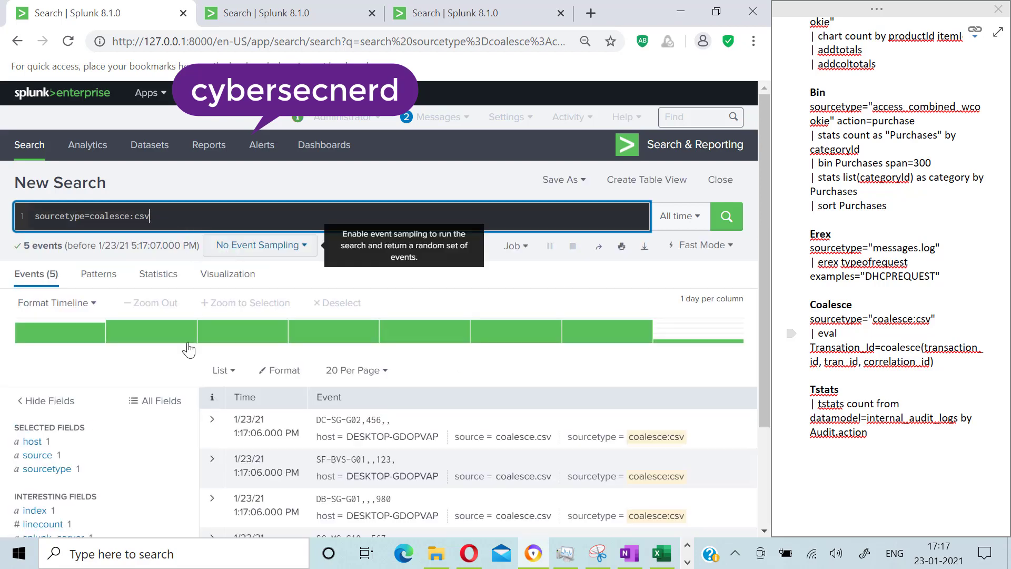
Step: Switch the search mode to Verbose Mode
scroll(188, 349, "down", 3)
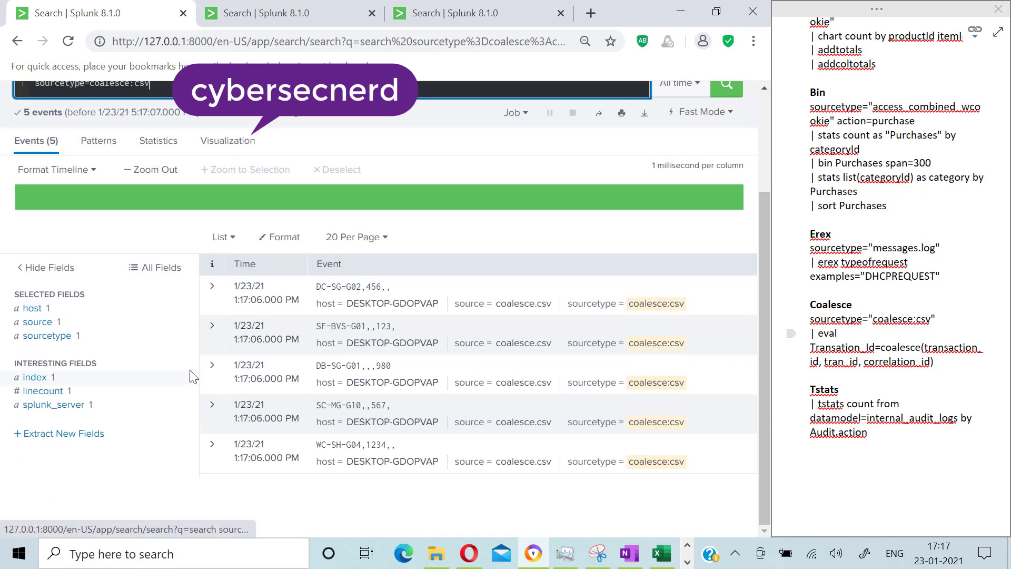
scroll(744, 229, "up", 3)
left_click(700, 245)
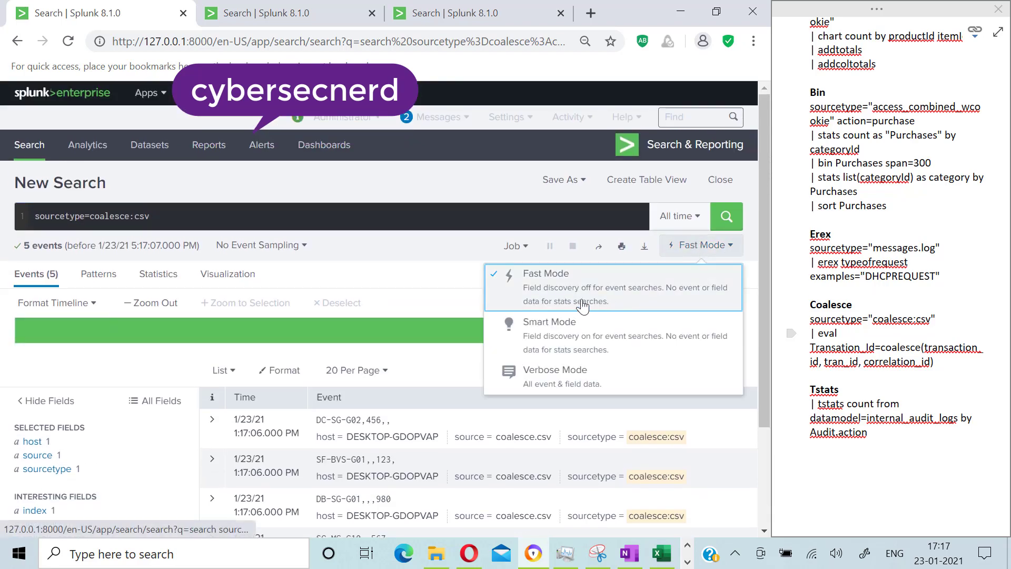
left_click(548, 377)
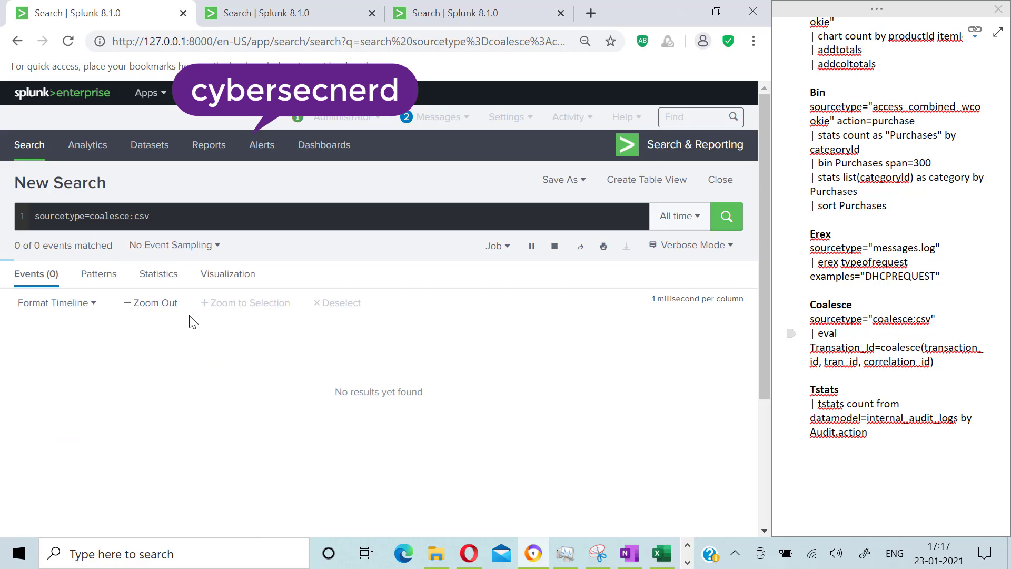
Step: Inspect the field summaries of correlation_id, transaction_id and tran_id in the fields sidebar
scroll(90, 395, "down", 2)
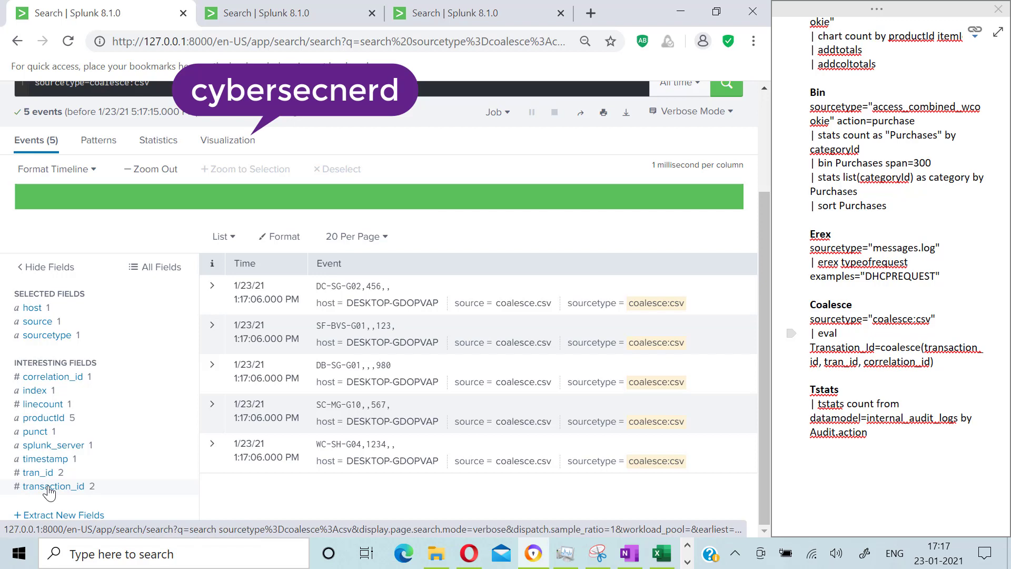
left_click(57, 383)
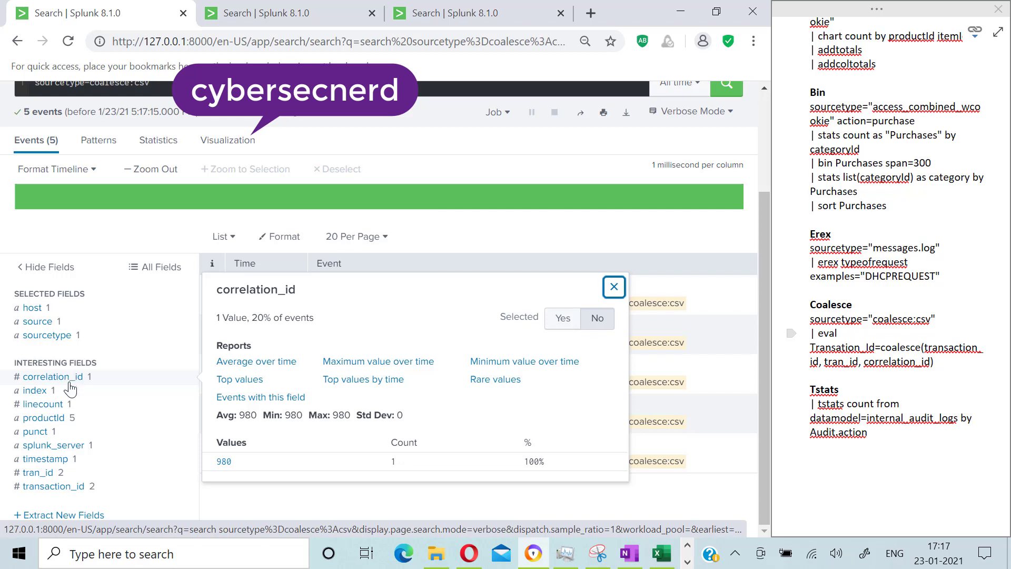
left_click(58, 488)
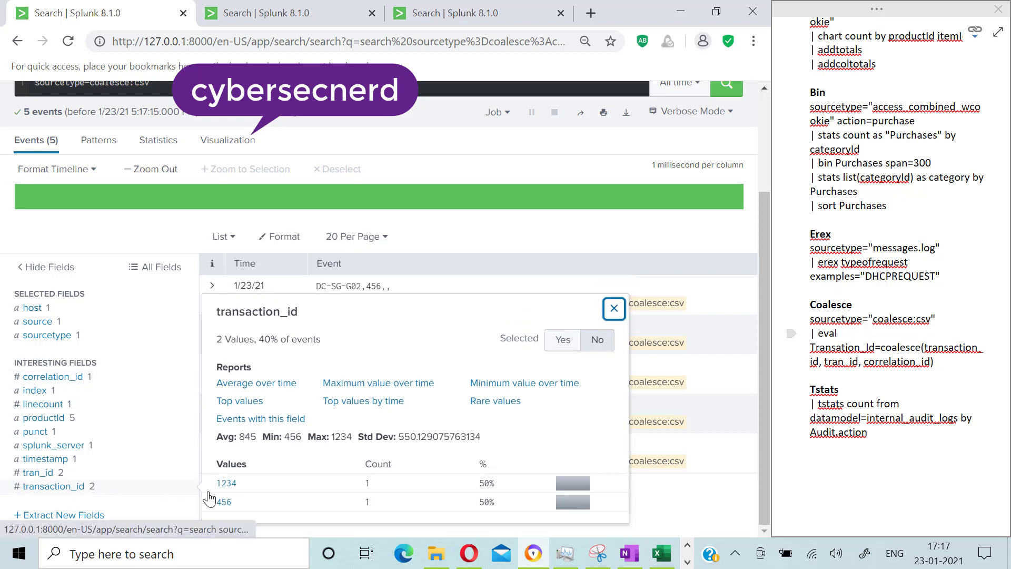
left_click(37, 473)
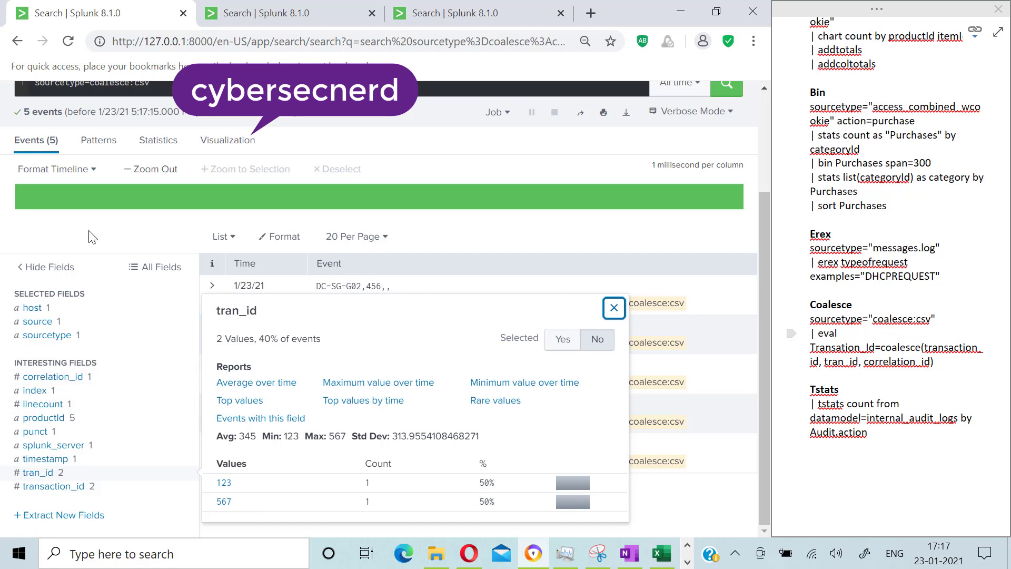
left_click(132, 199)
scroll(133, 221, "up", 3)
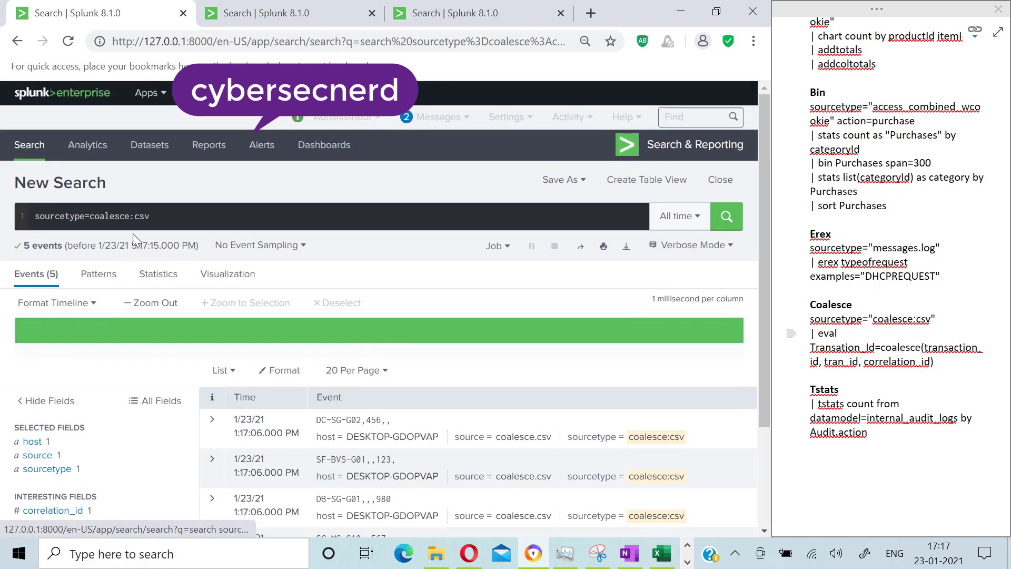
Step: Add a new search line | eval Transaction_Id=coalesce(tran_id, transaction_id, correlation_id)
left_click(184, 218)
type("|")
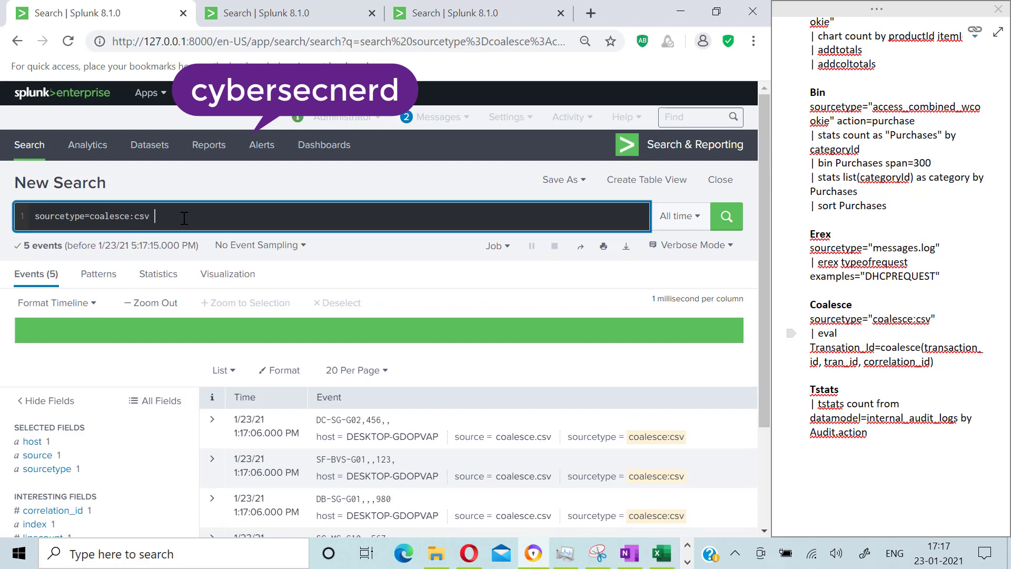
type(" e")
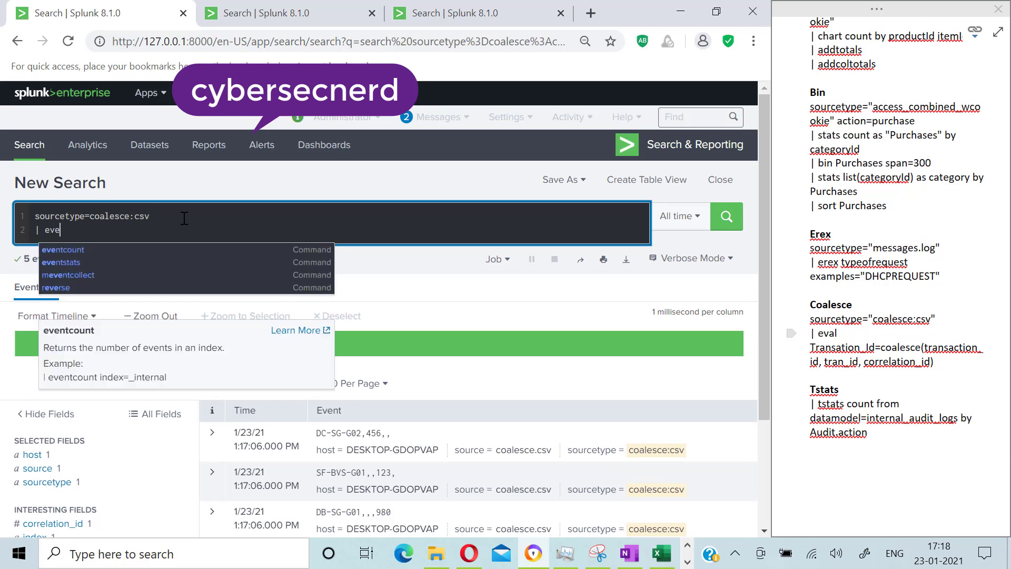
key("BackSpace")
type("al ")
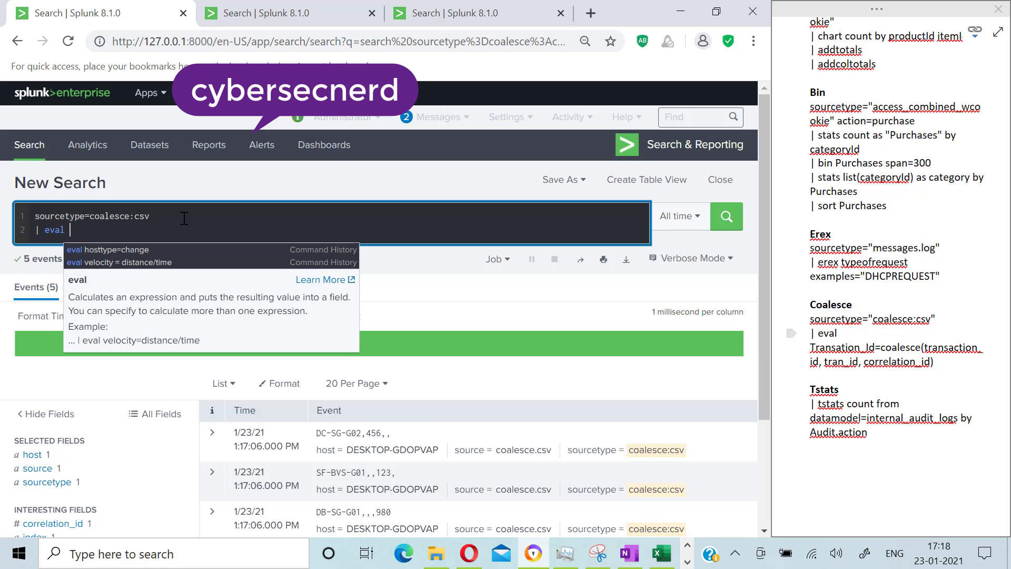
type("tra")
key("BackSpace")
key("BackSpace")
key("BackSpace")
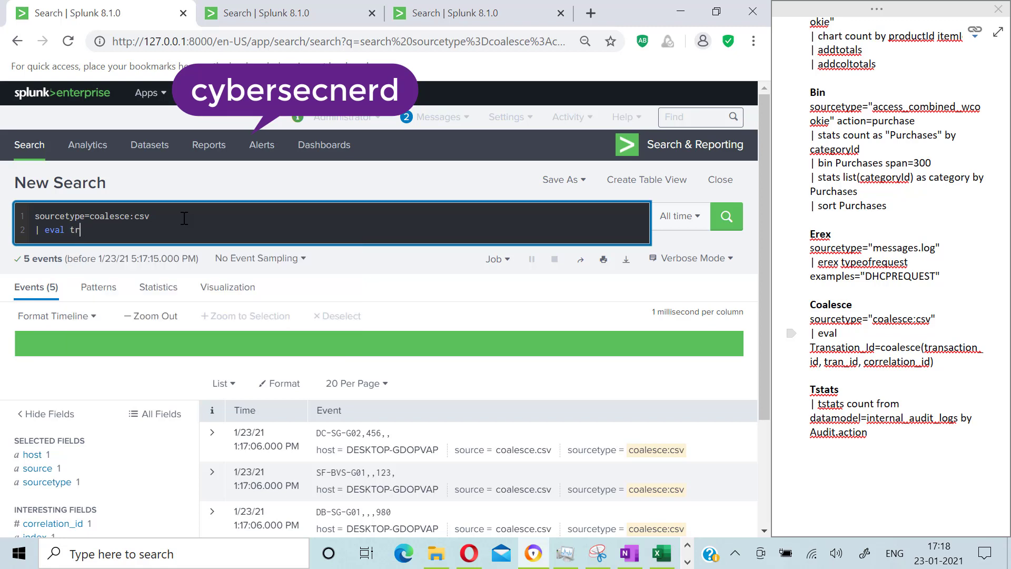
type("T")
key("BackSpace")
scroll(170, 333, "down", 3)
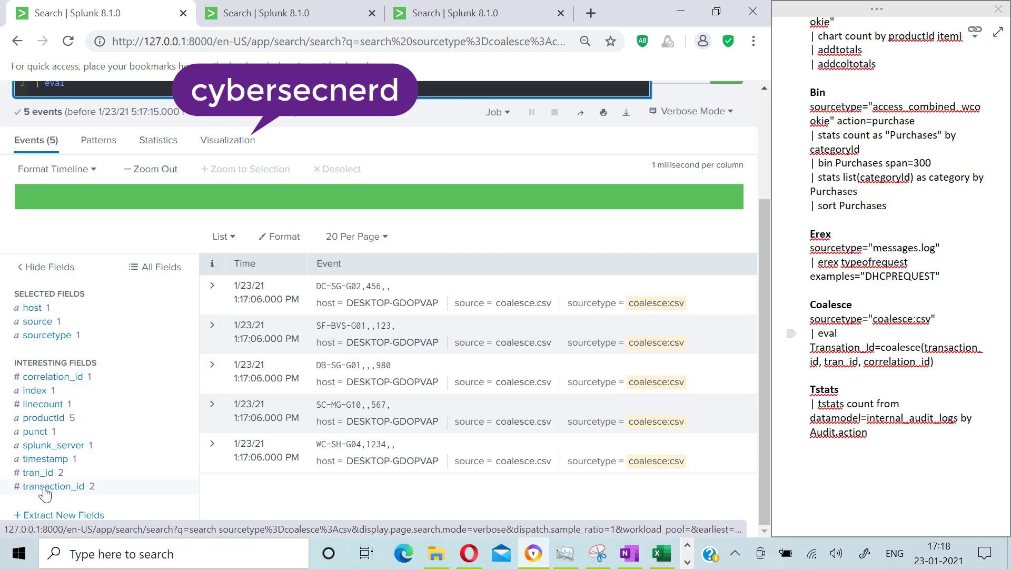
scroll(98, 500, "up", 3)
type("T")
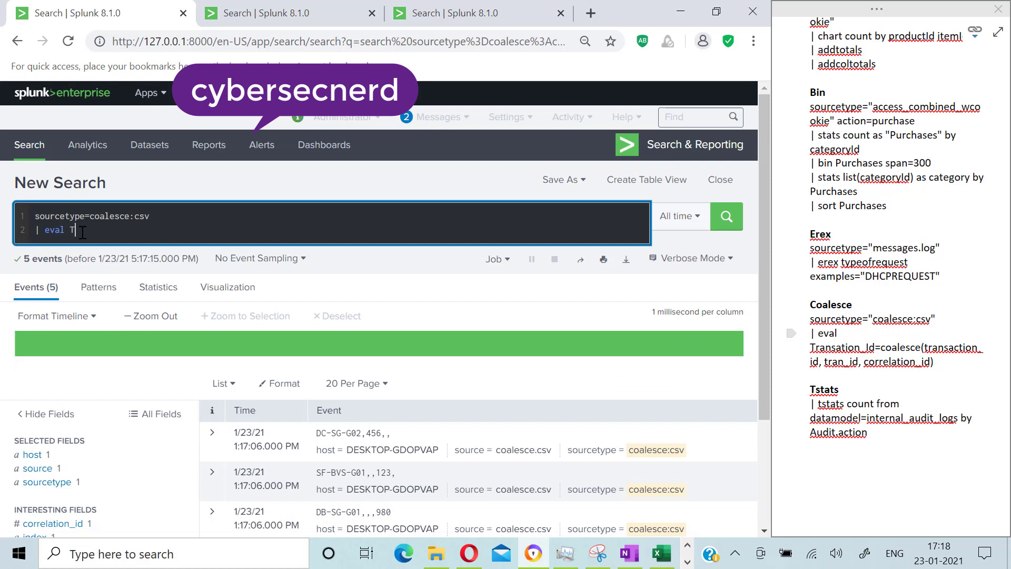
type("ransaction_Id=coalesce(tran_id")
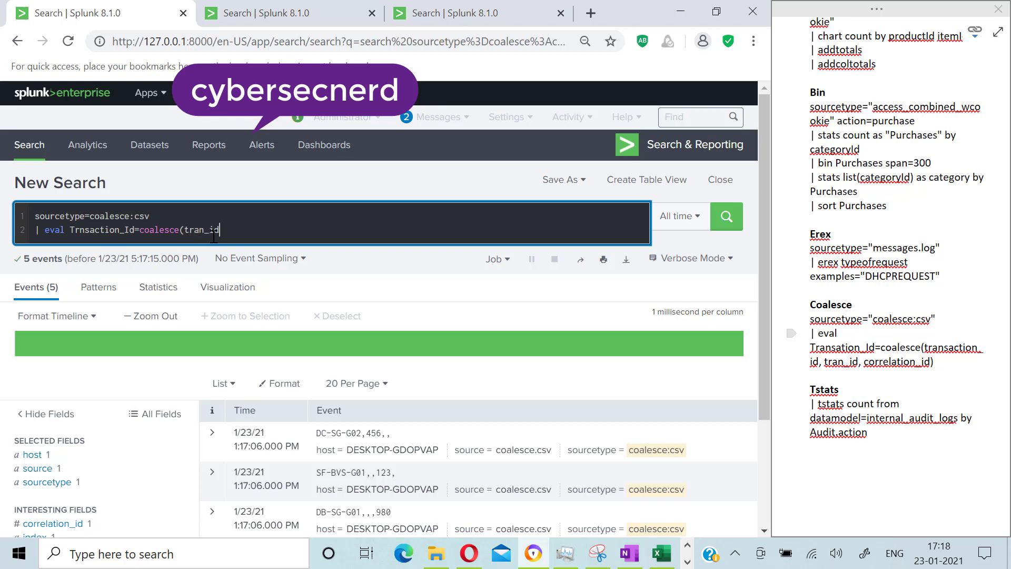
type(", transaction_id")
type(", cor")
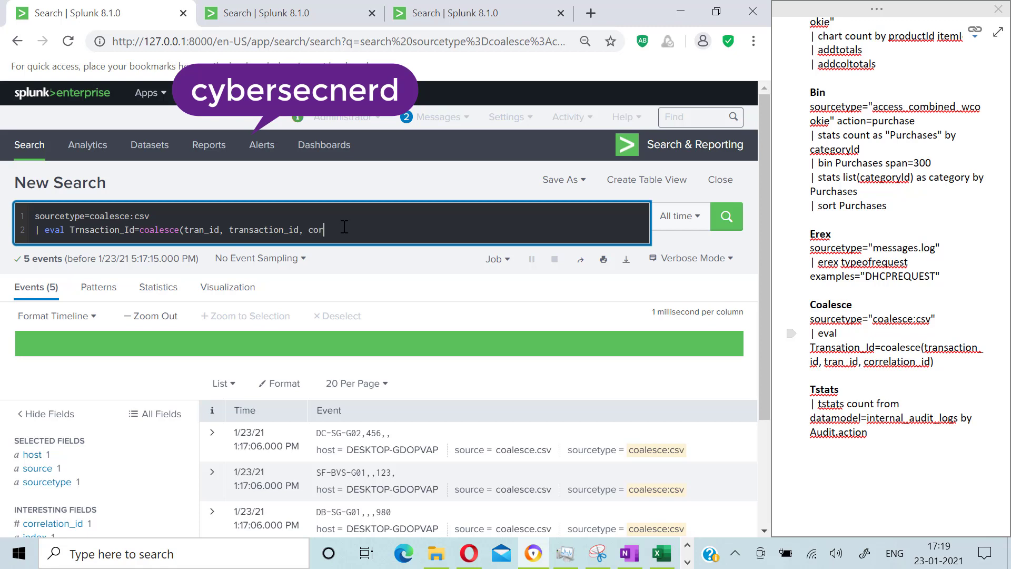
type("relation_id)")
left_click(79, 233)
type("a")
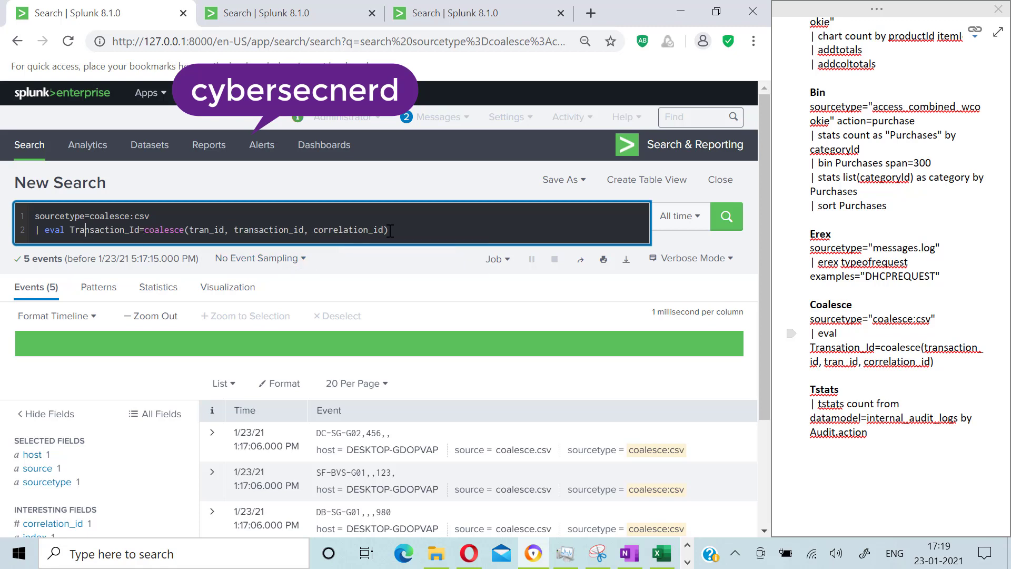
left_click(394, 230)
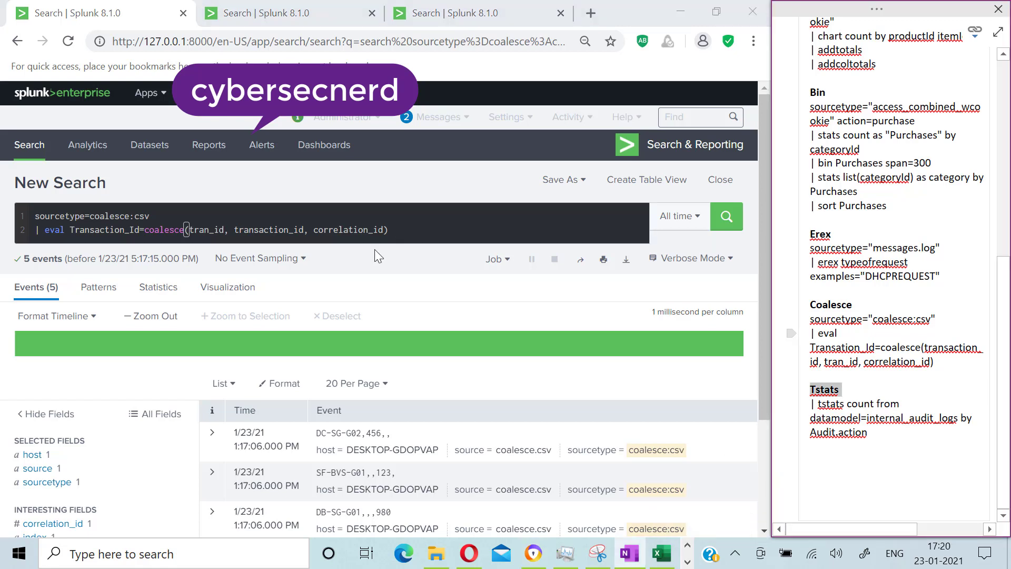
Step: Run the search with the coalesce eval line
left_click(378, 257)
left_click(727, 216)
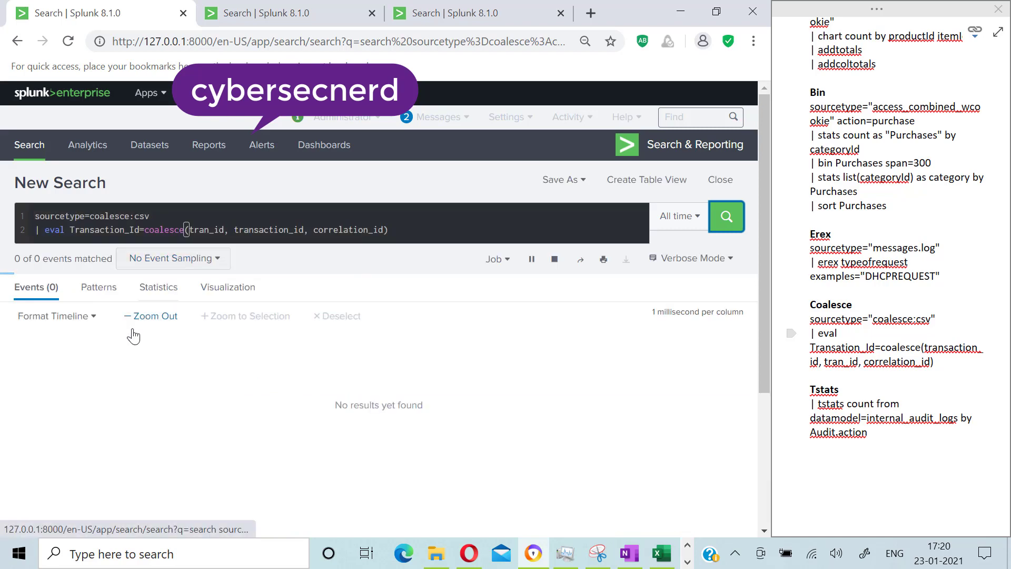
Step: Inspect the value summary of the new Transaction_Id field
scroll(73, 454, "down", 3)
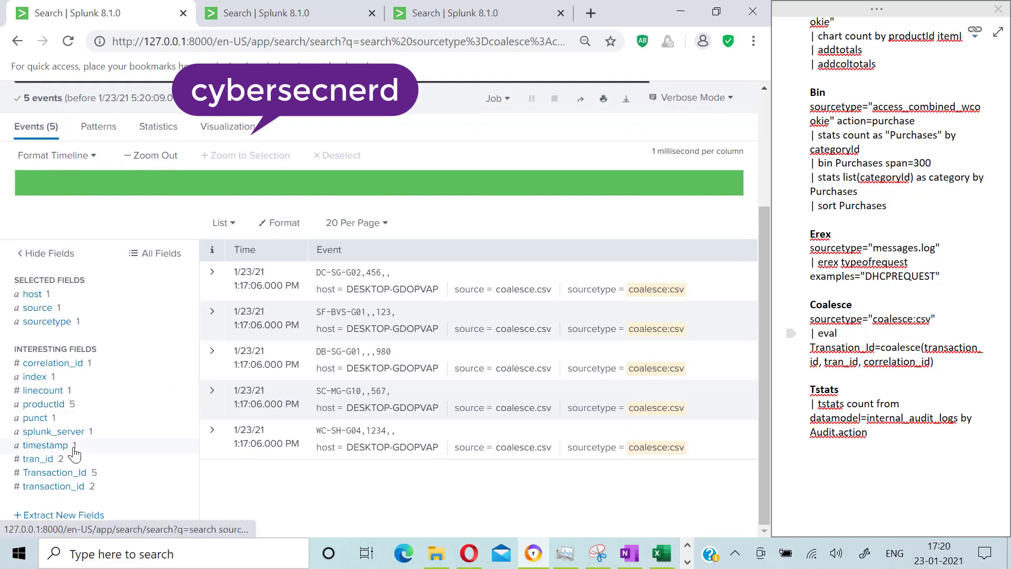
left_click(58, 473)
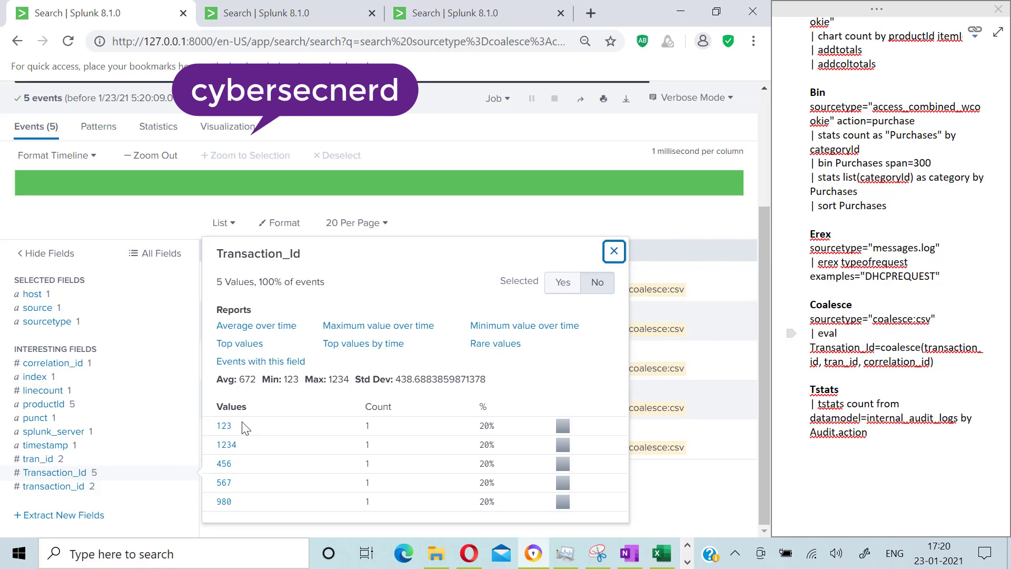
scroll(245, 427, "up", 3)
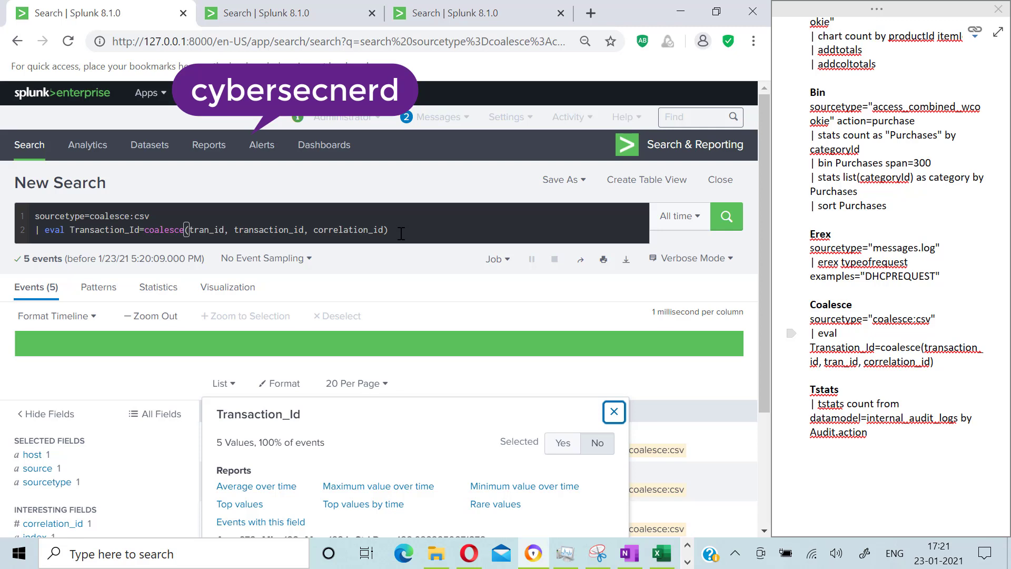
Step: Replace the whole search with | tstats count where index=* groupby index and run it
left_click_drag(402, 234, 62, 216)
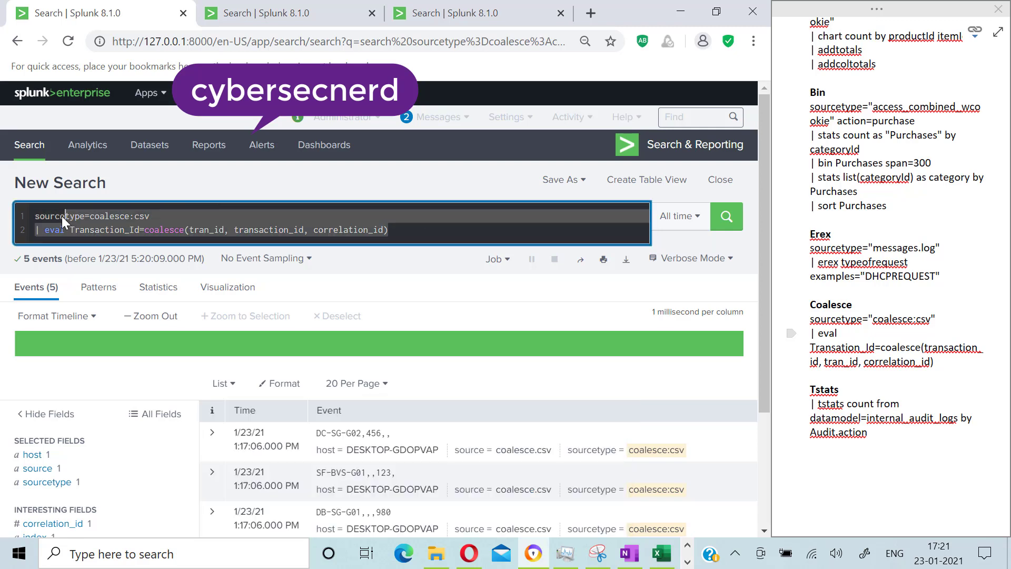
key("ctrl+a")
key("BackSpace")
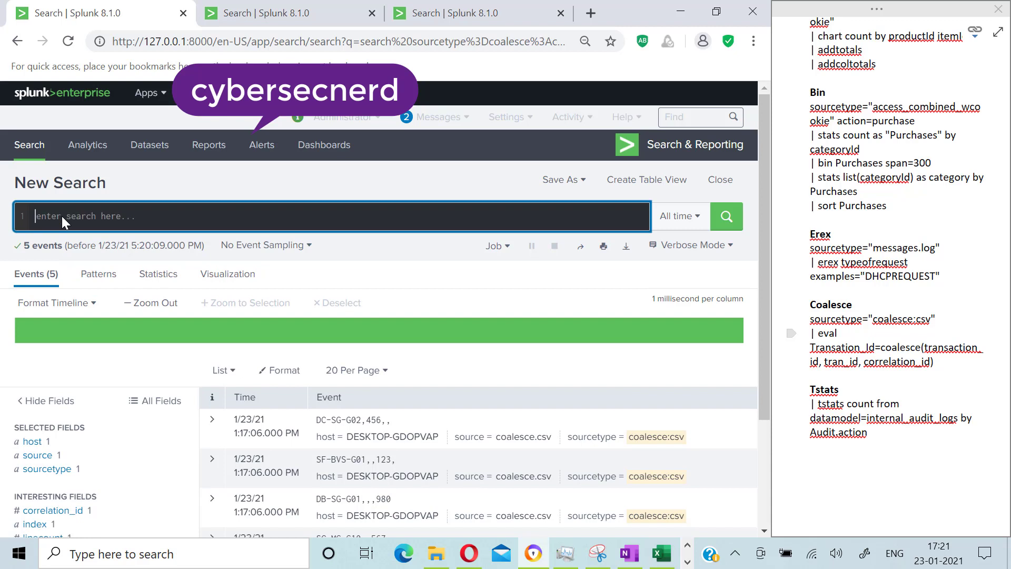
type("| t")
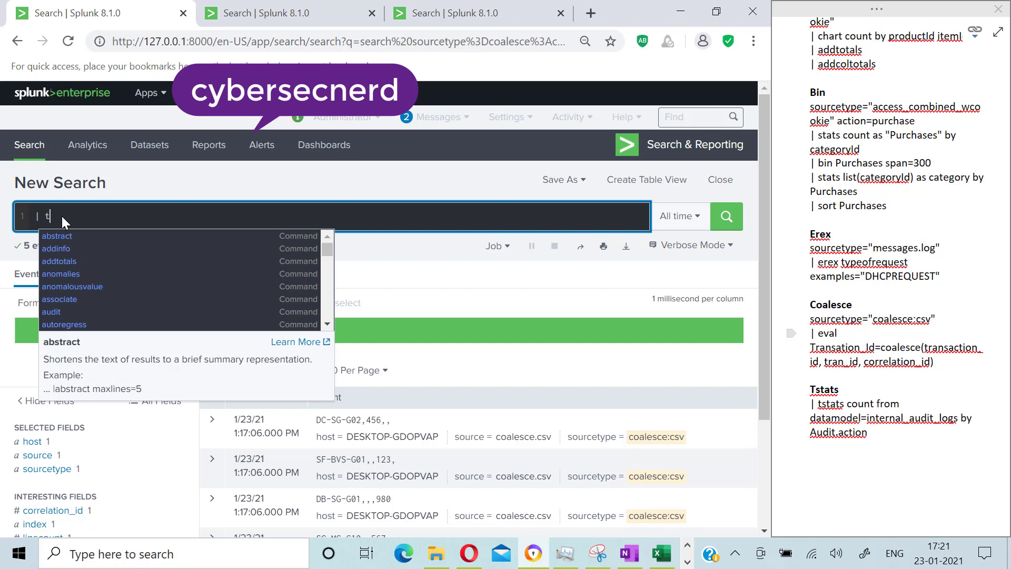
type("sta")
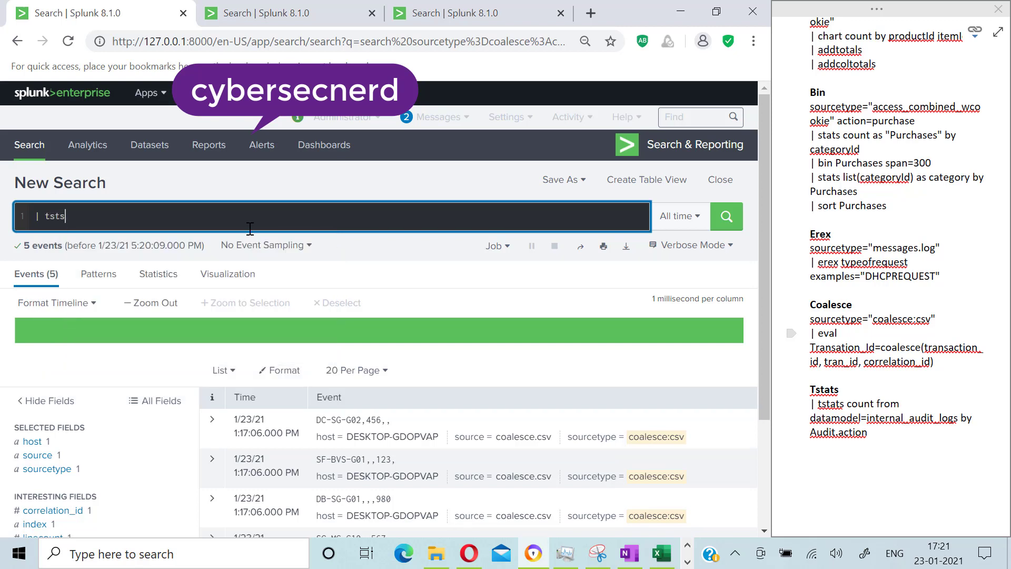
key("BackSpace")
type("atst")
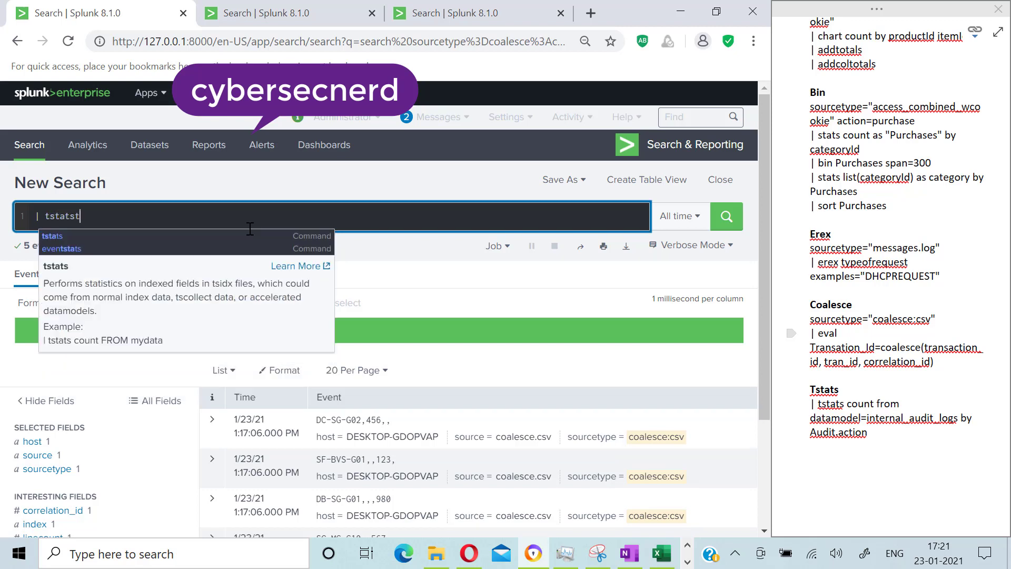
key("BackSpace")
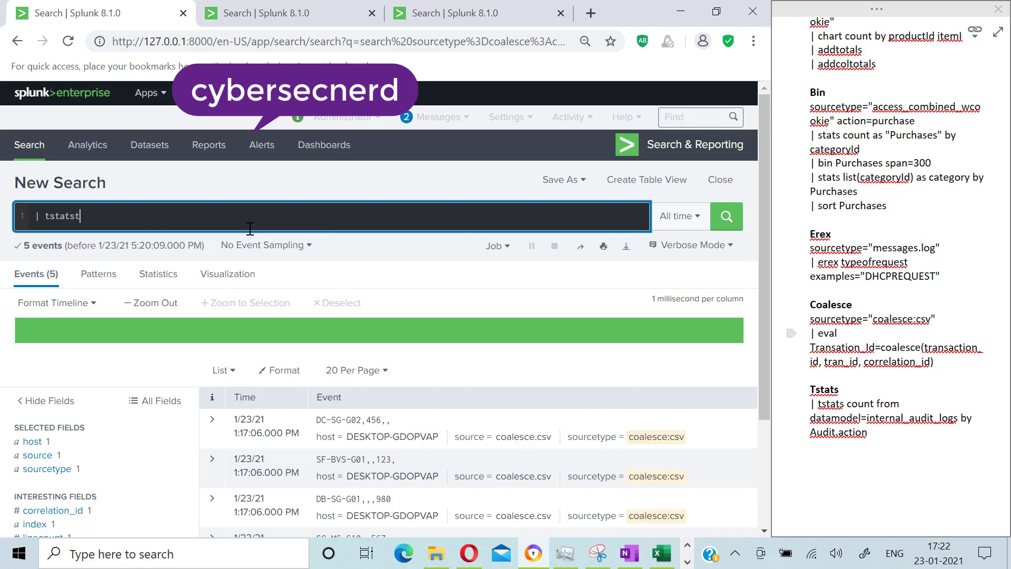
key("BackSpace")
type("count")
type("whr")
key("BackSpace")
type("ere ind")
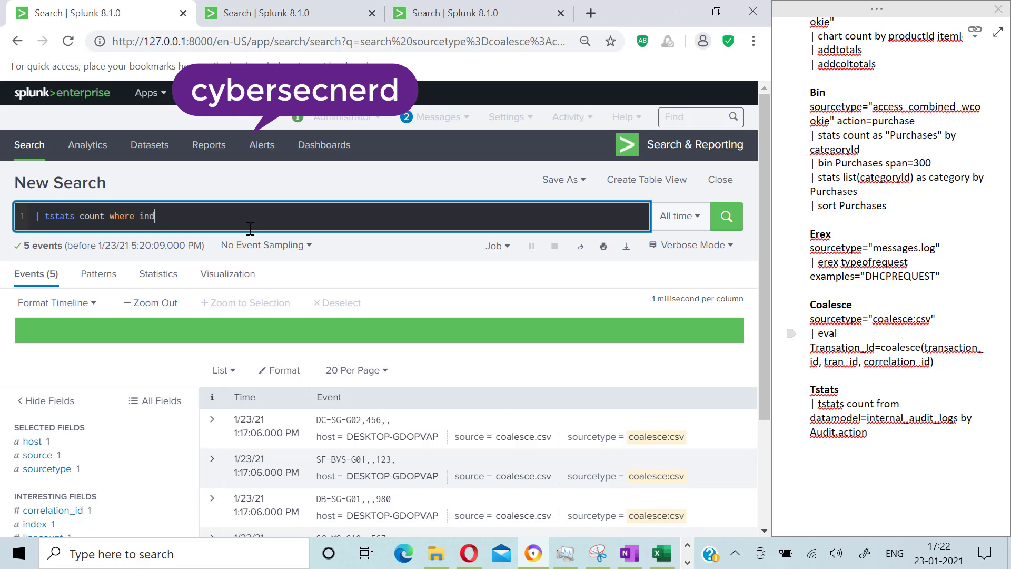
type("ex=* groupby index")
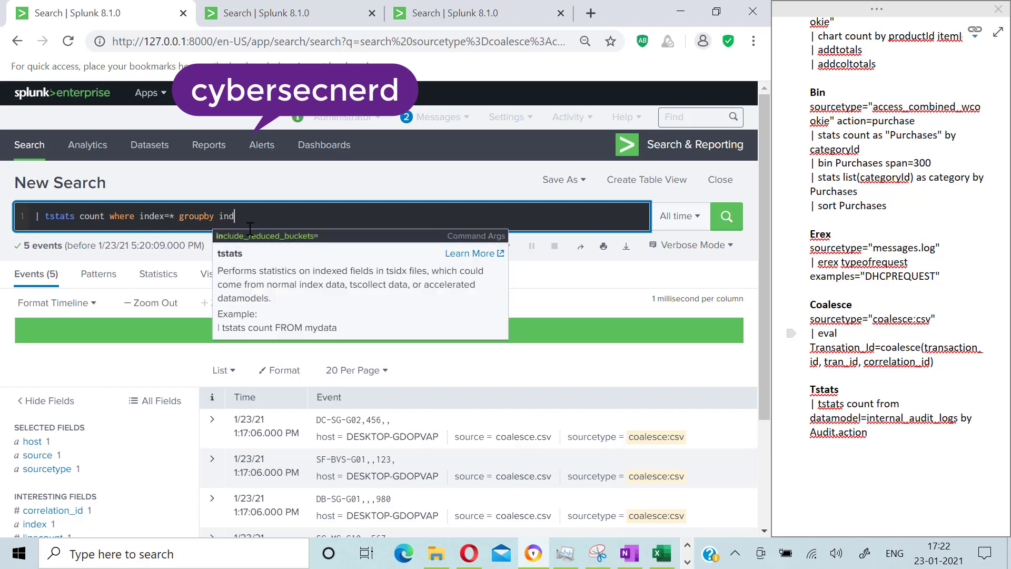
key("Return")
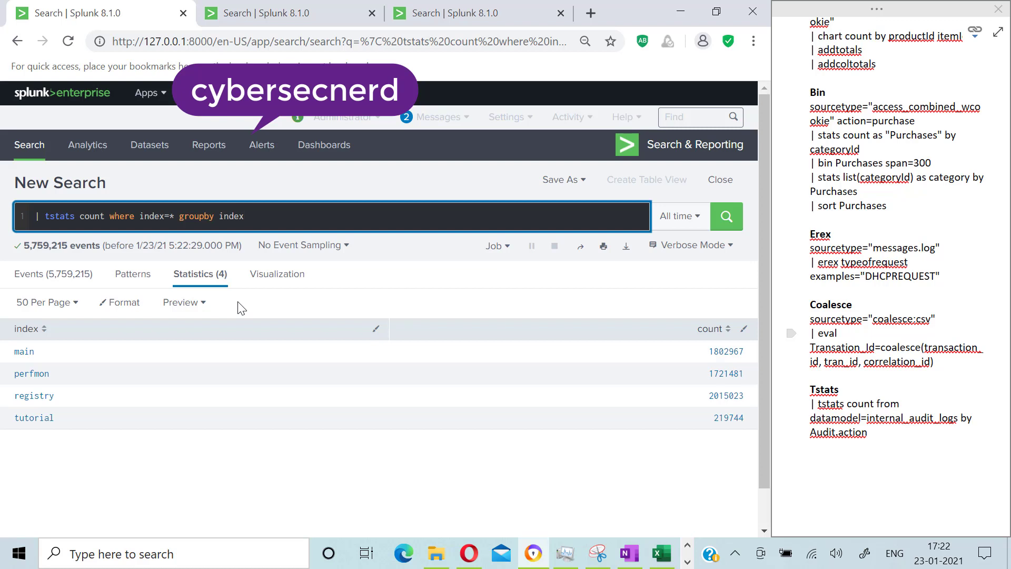
Step: Open the search job inspector for the tstats and the index=* stats searches to compare their execution costs
left_click(506, 250)
left_click(440, 316)
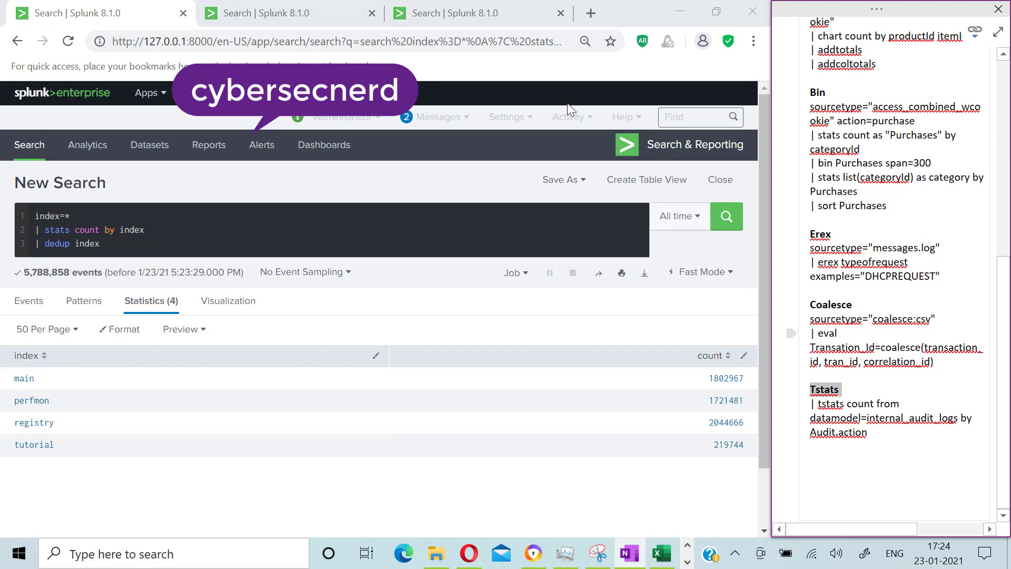
left_click(525, 278)
left_click(448, 344)
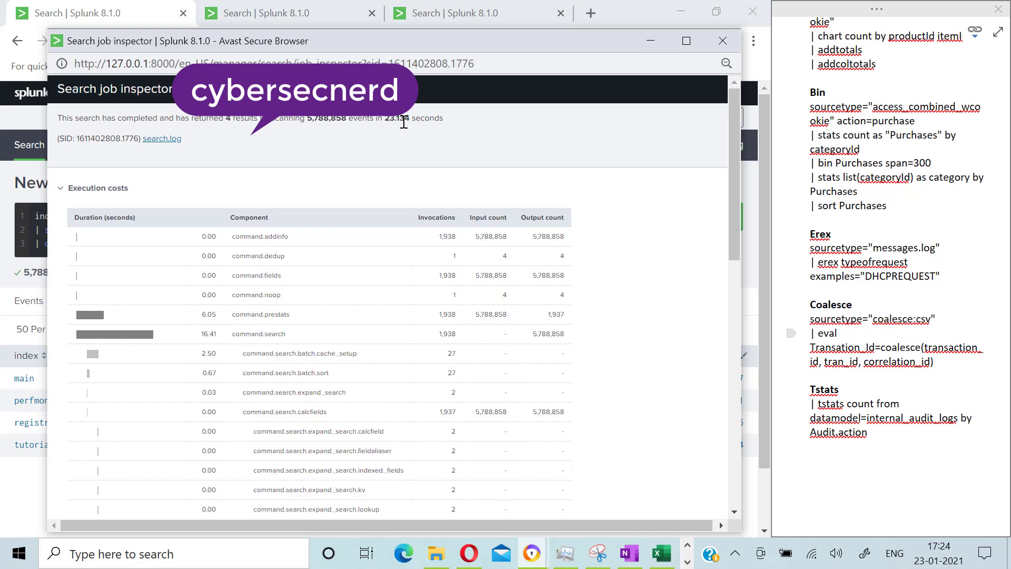
left_click(720, 44)
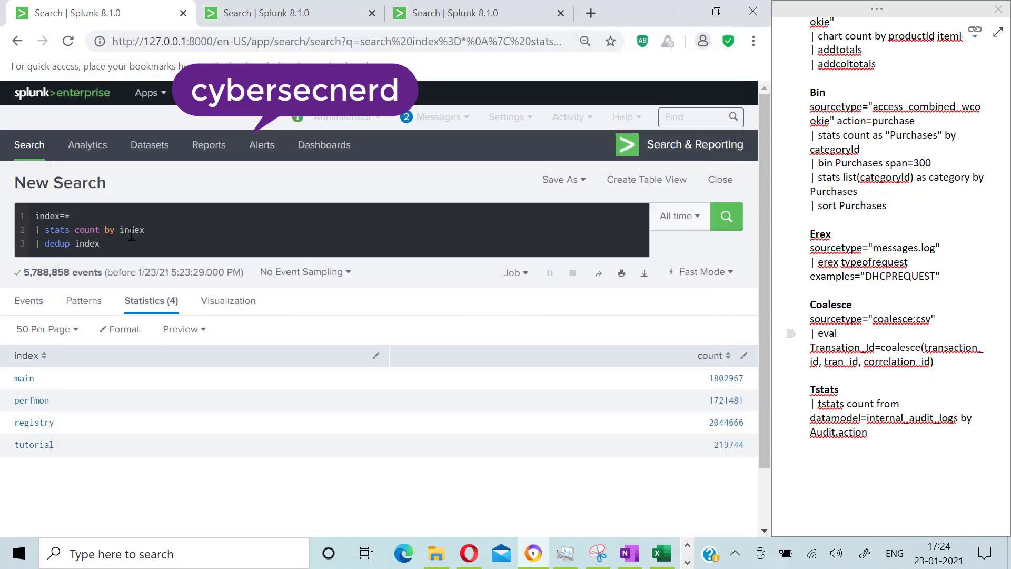
Step: Replace the search with | datamodel internal_audit_logs and run it
left_click_drag(104, 243, 35, 217)
key("BackSpace")
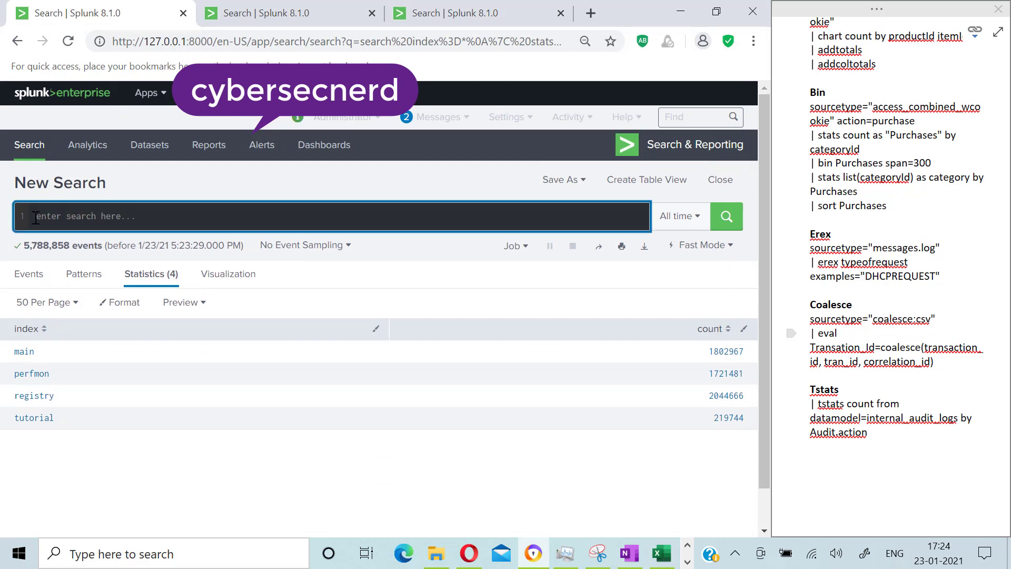
type("ts")
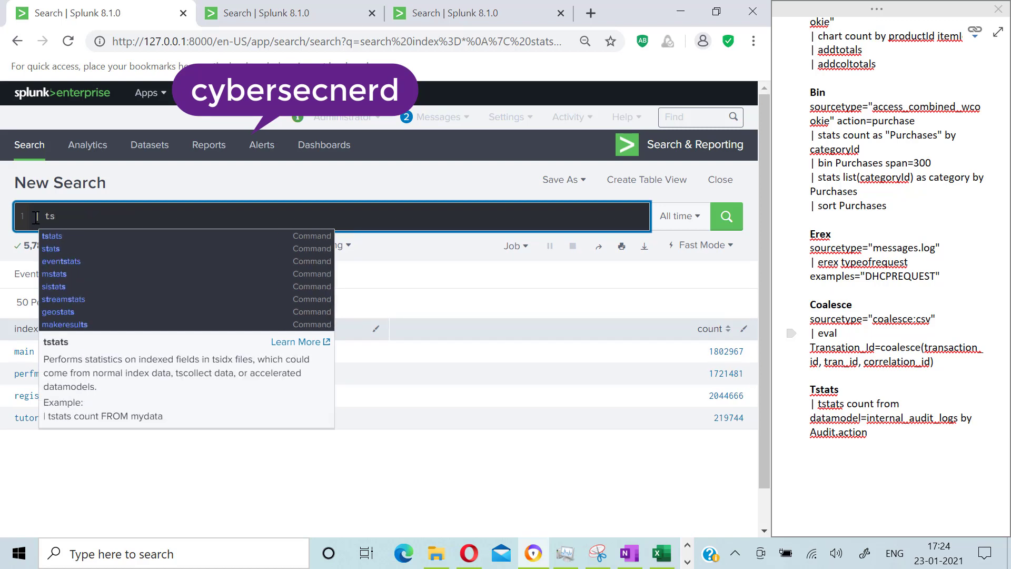
type("tats")
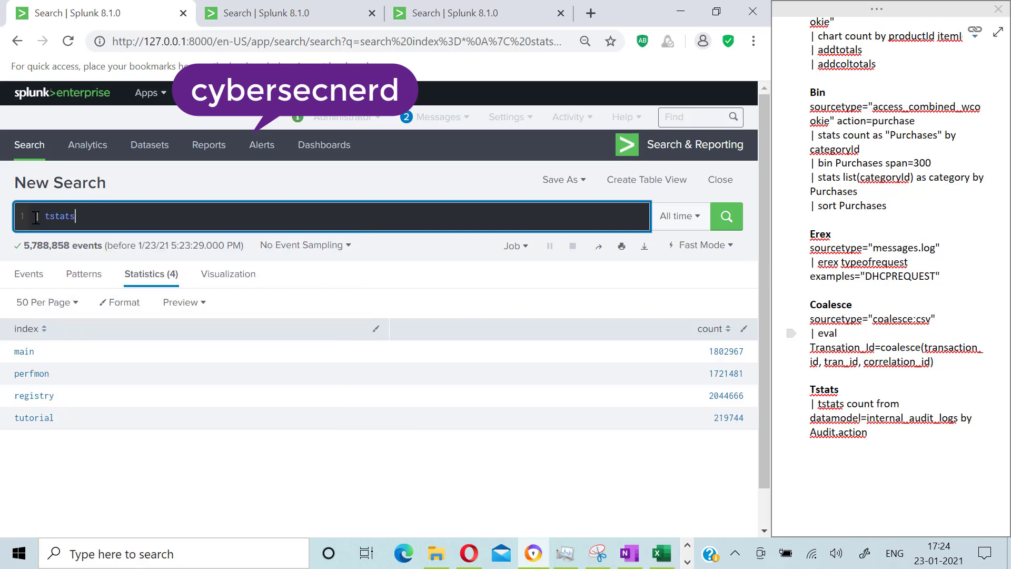
key("BackSpace")
key("BackSpace")
key("BackSpace")
key("BackSpace")
key("BackSpace")
key("BackSpace")
type("data")
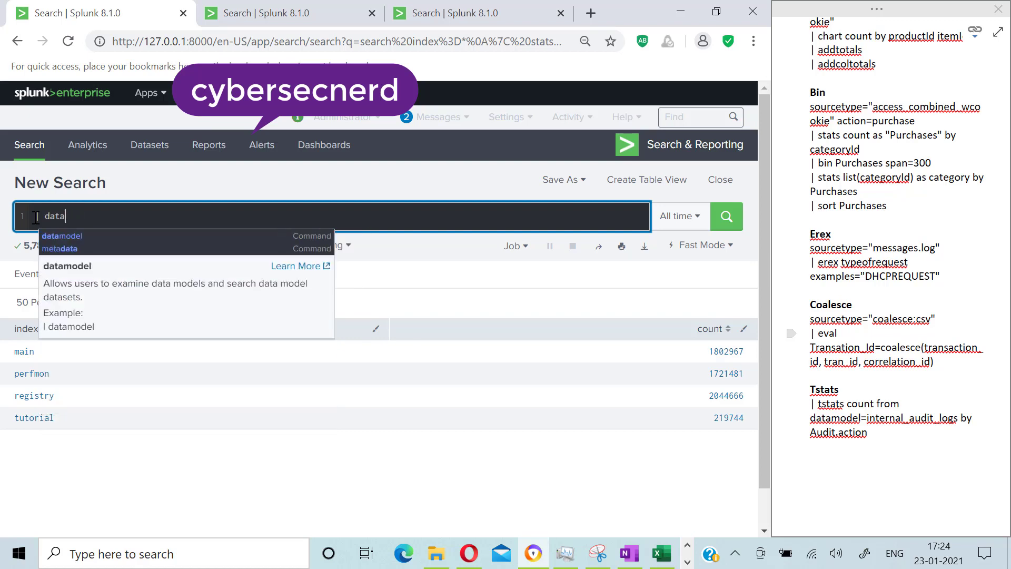
type("model ")
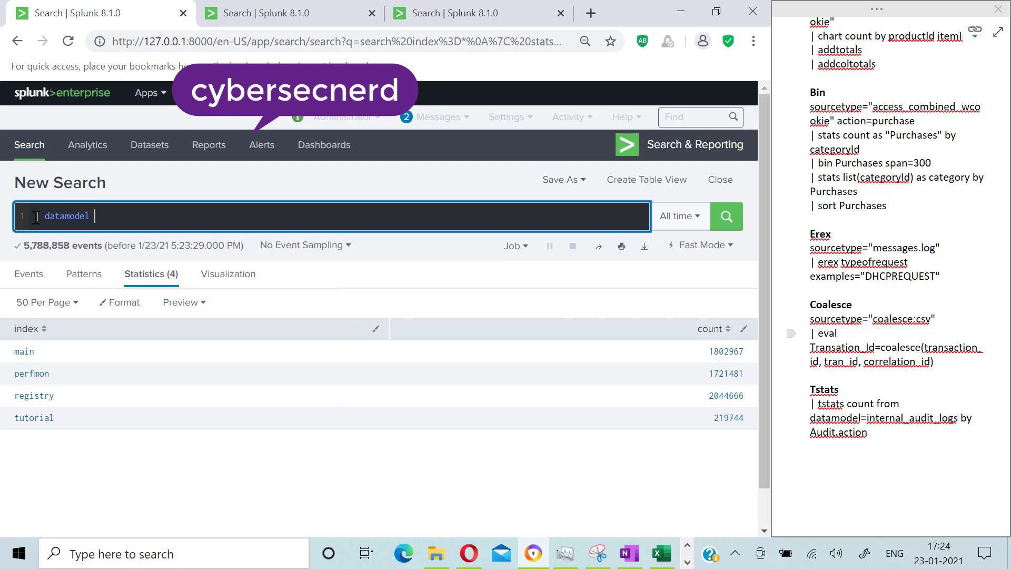
type("internal_audit_logs")
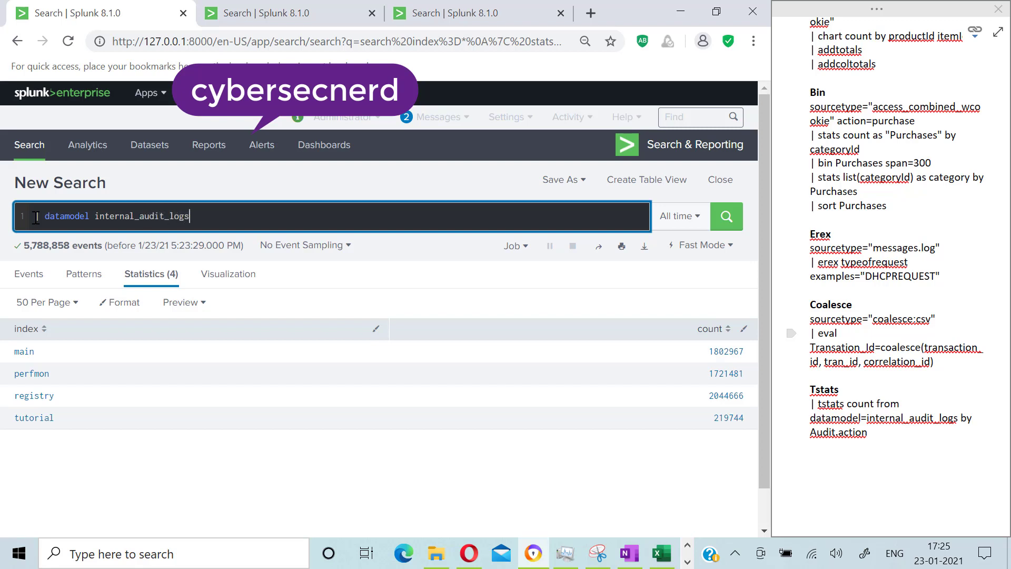
key("Return")
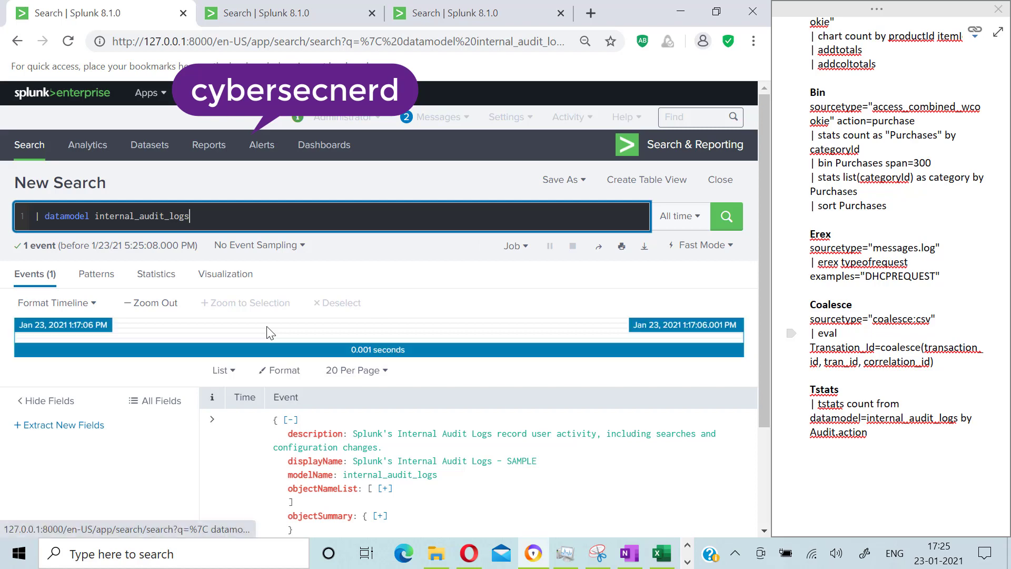
Step: Examine the internal_audit_logs data model definition as raw text and as expanded JSON
scroll(274, 400, "down", 3)
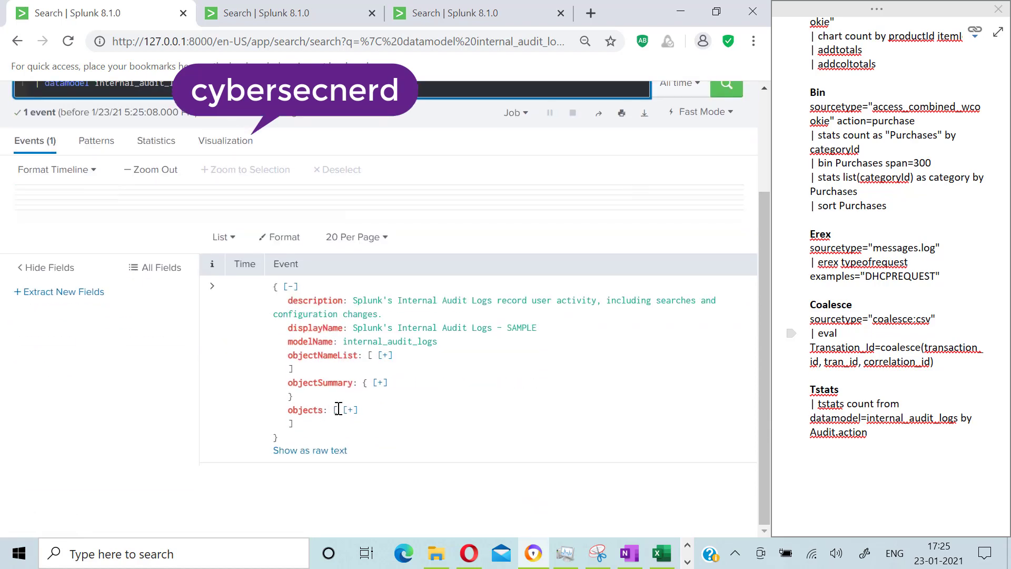
left_click(284, 450)
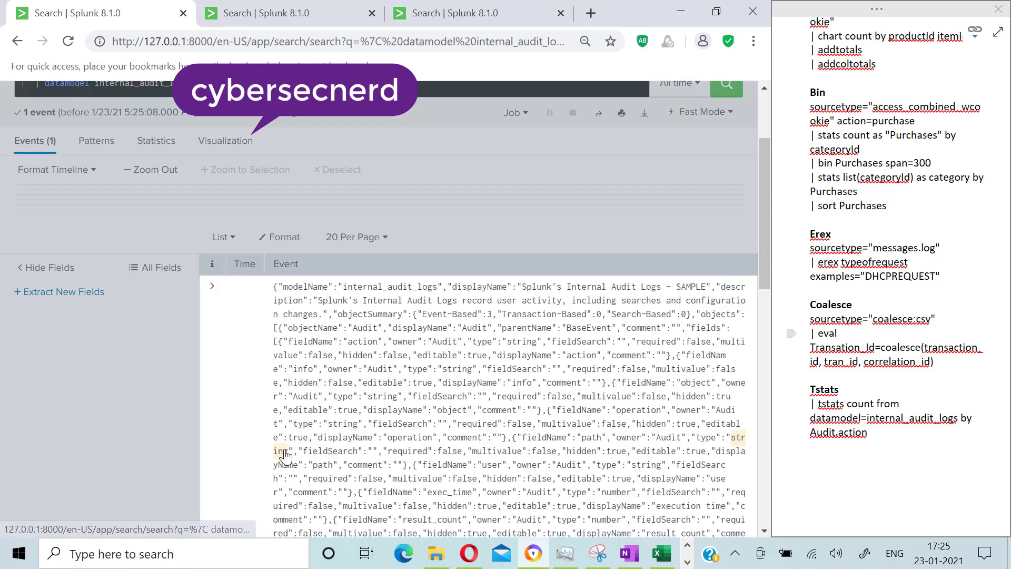
left_click(212, 287)
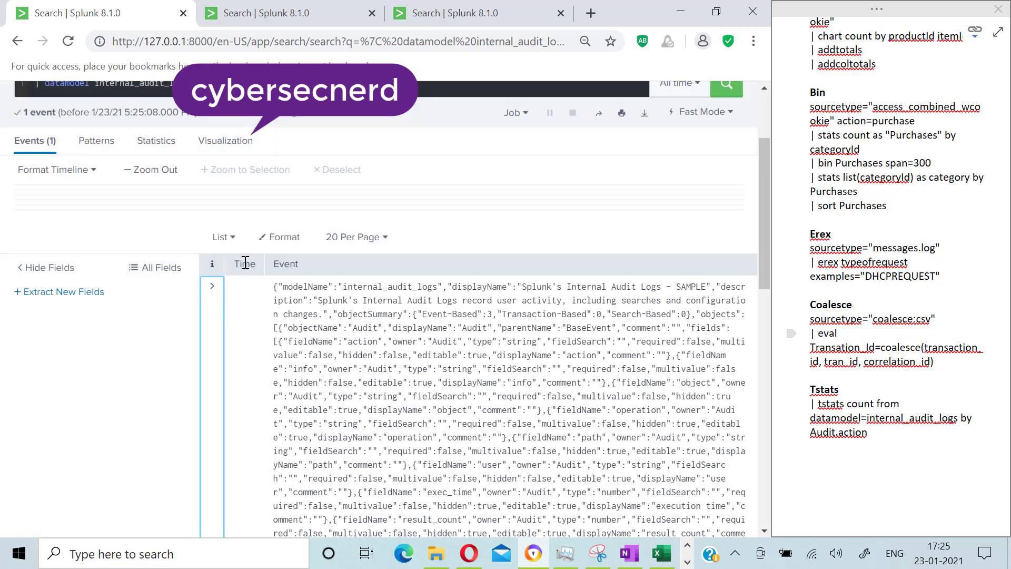
left_click(222, 237)
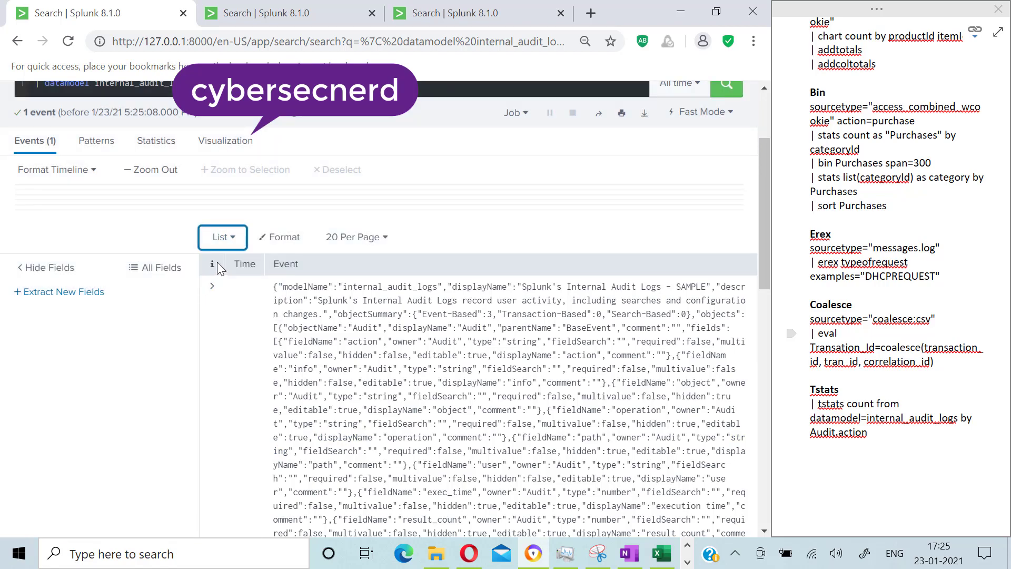
left_click(212, 290)
scroll(235, 349, "down", 4)
scroll(234, 349, "up", 4)
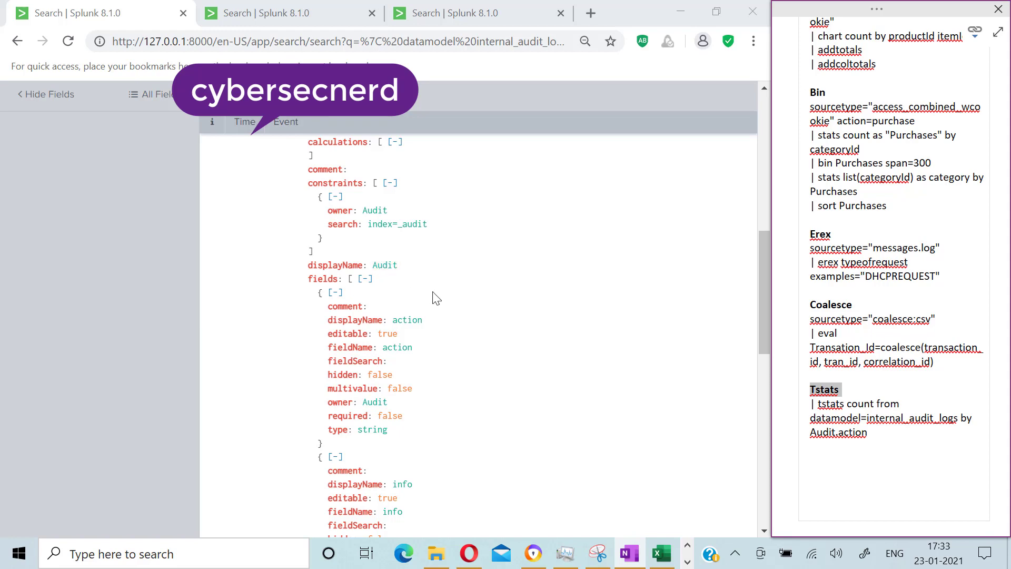
scroll(436, 298, "up", 10)
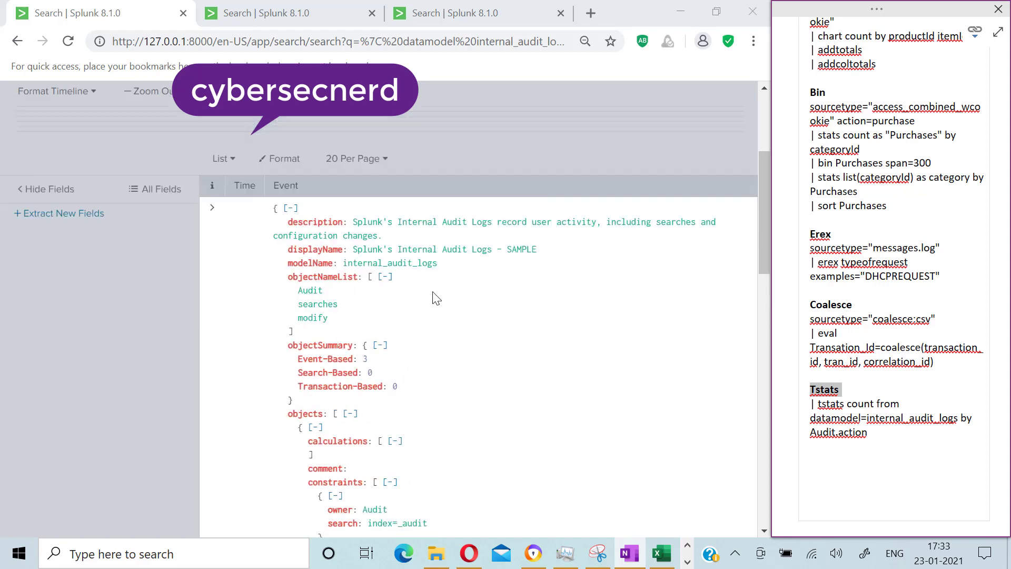
left_click(216, 213)
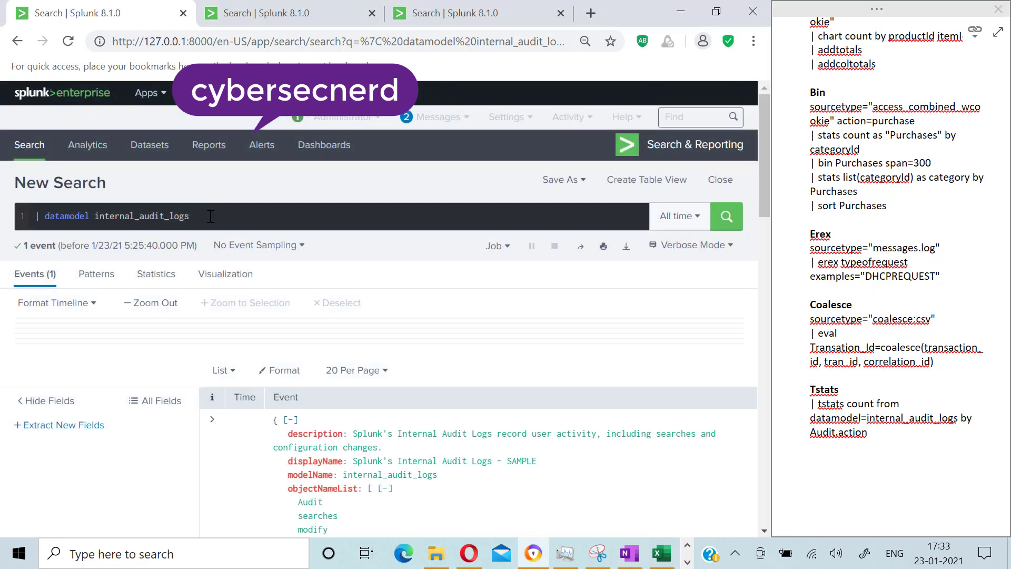
Step: Replace the whole search with | tstats count from datamodel=internal_audit_logs by Audit.action and run it
left_click(209, 216)
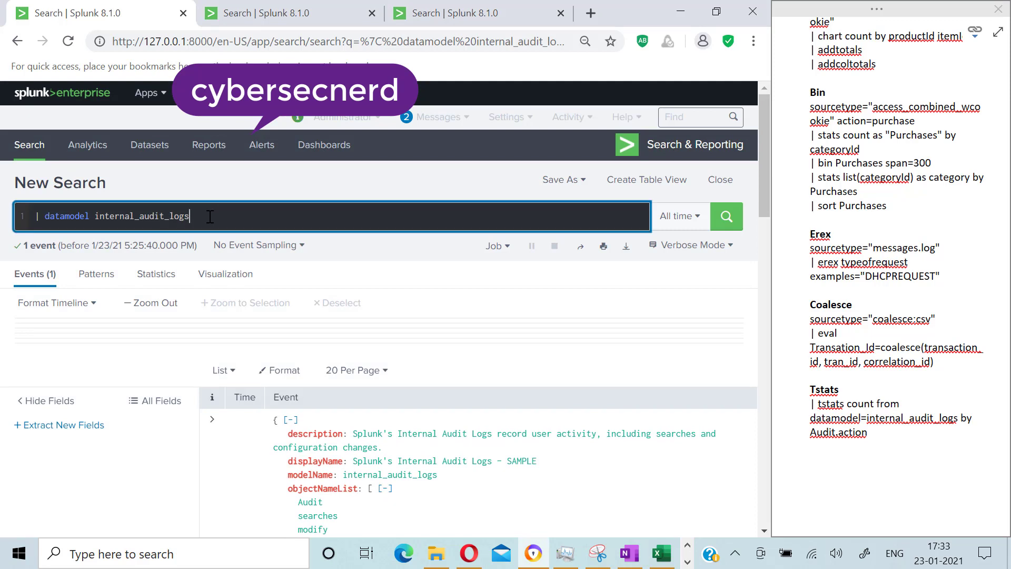
key("ctrl+a")
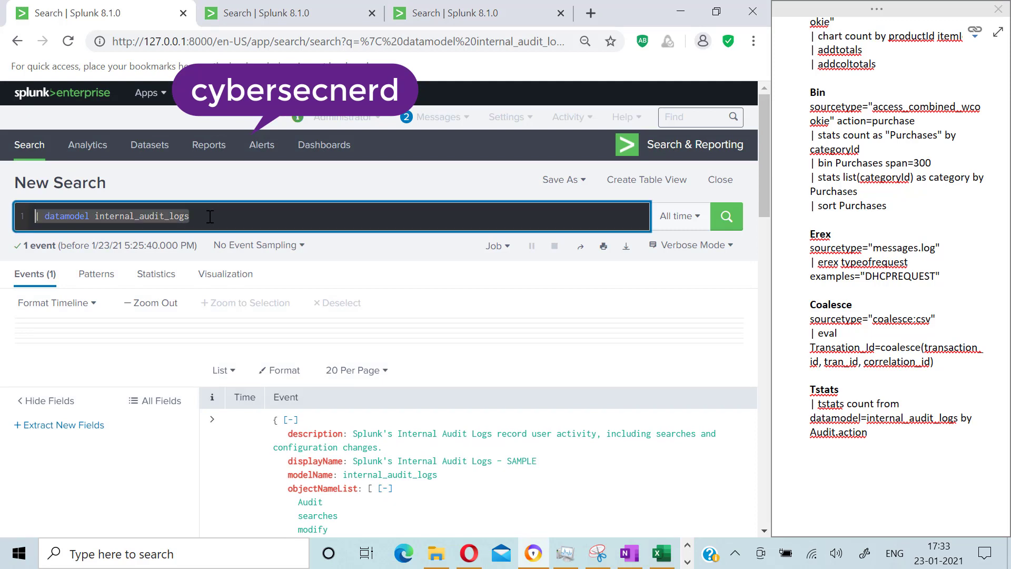
type("| tst")
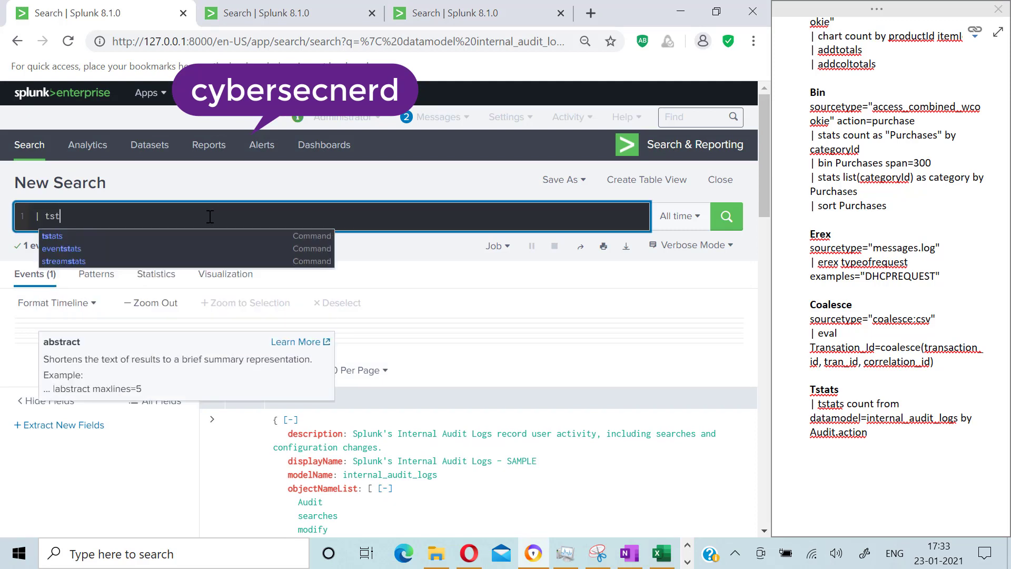
type("sa")
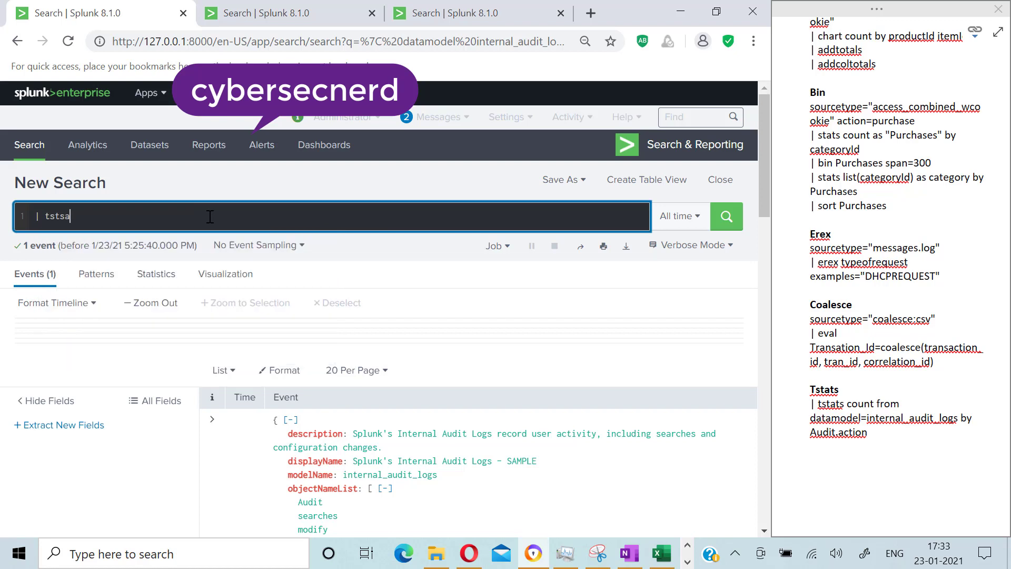
key("BackSpace")
key("BackSpace")
type("ats ci")
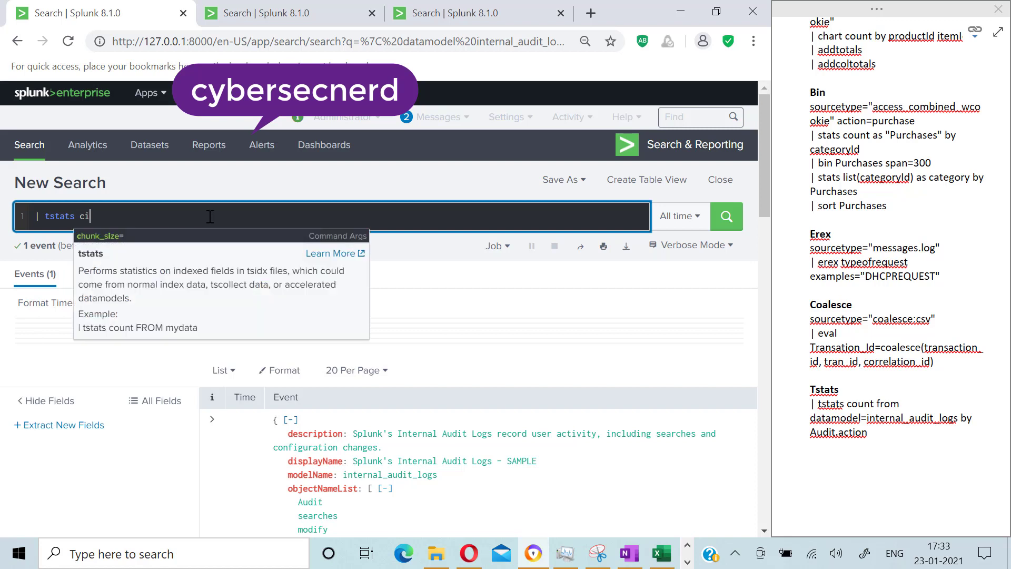
key("BackSpace")
key("BackSpace")
type("count from data")
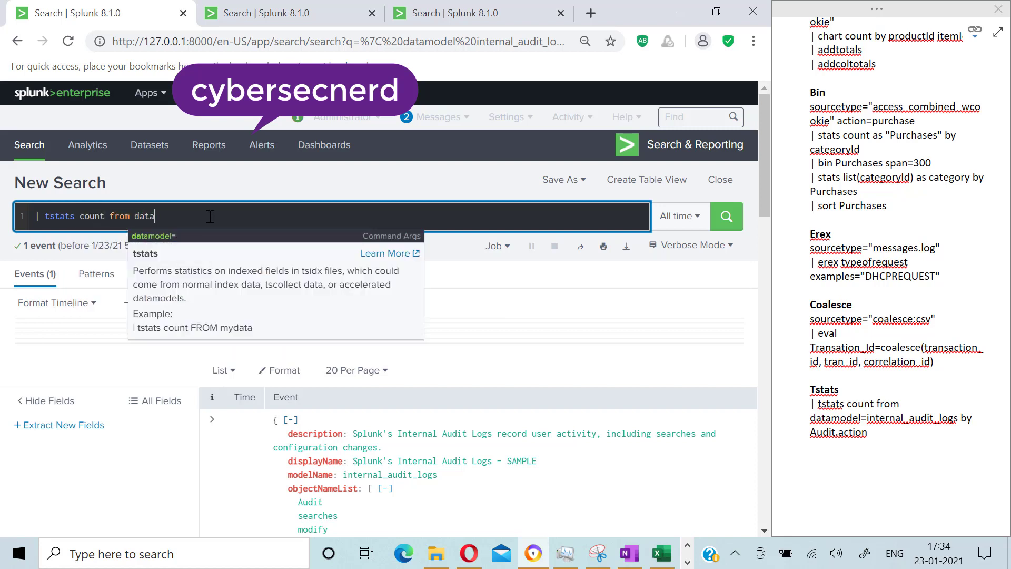
type("model=")
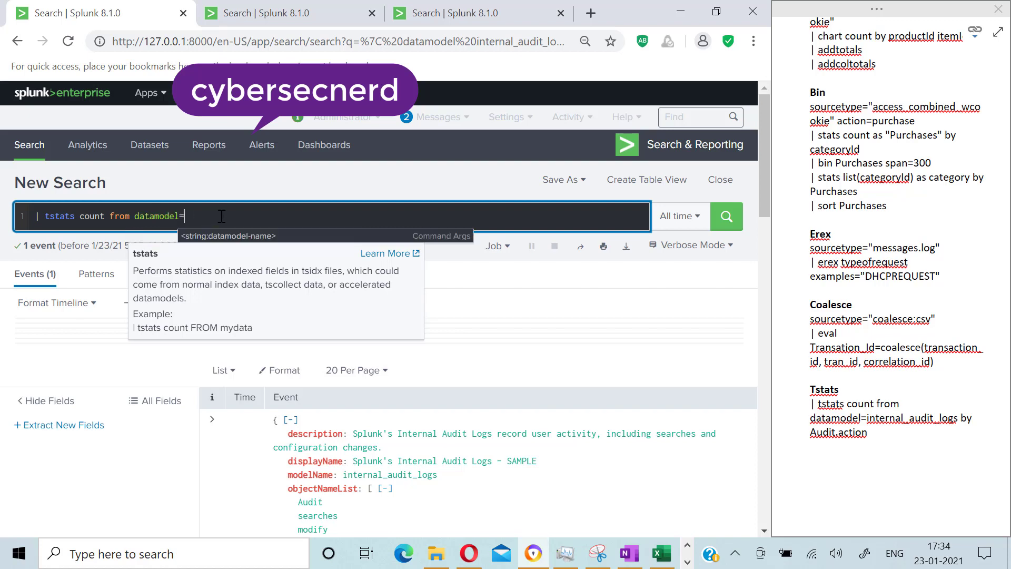
type("internal_a")
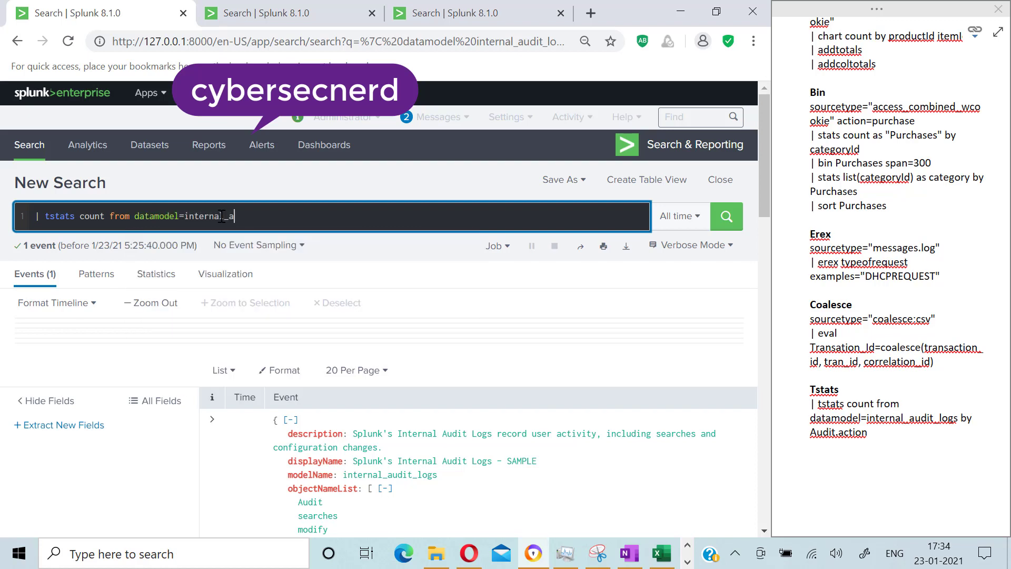
type("udit_logs by Audit.action")
key("BackSpace")
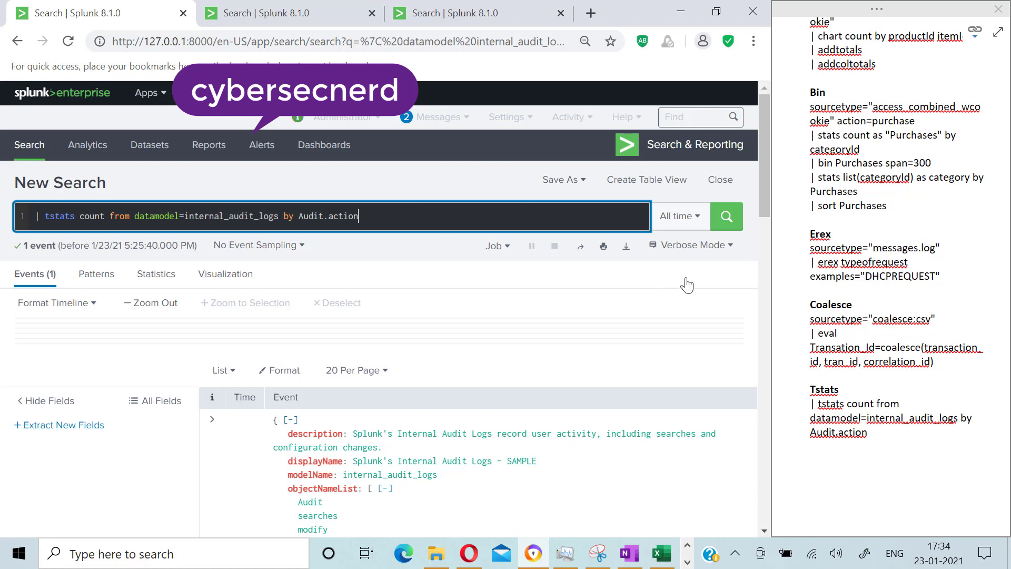
left_click(695, 245)
left_click(581, 289)
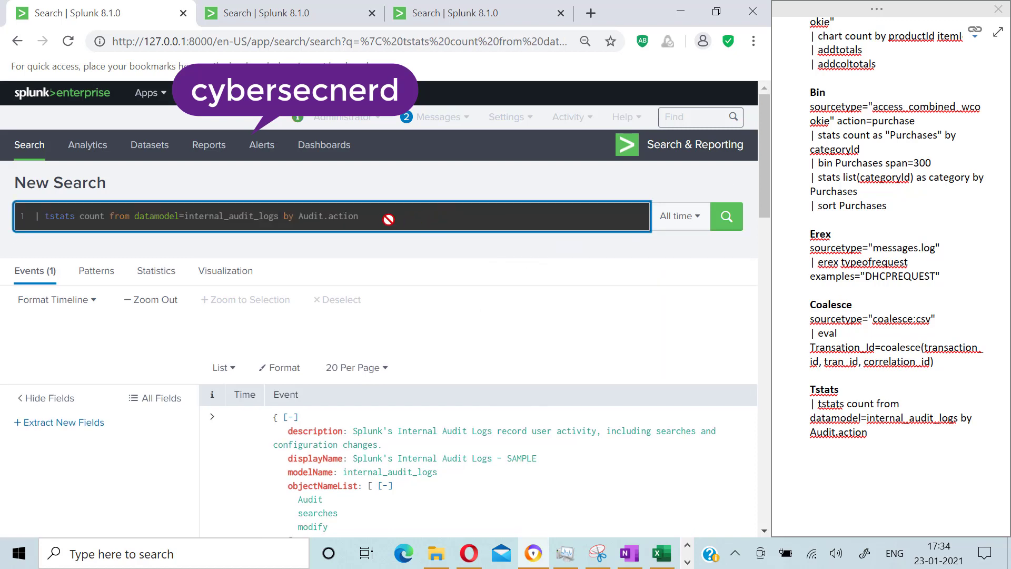
left_click(725, 216)
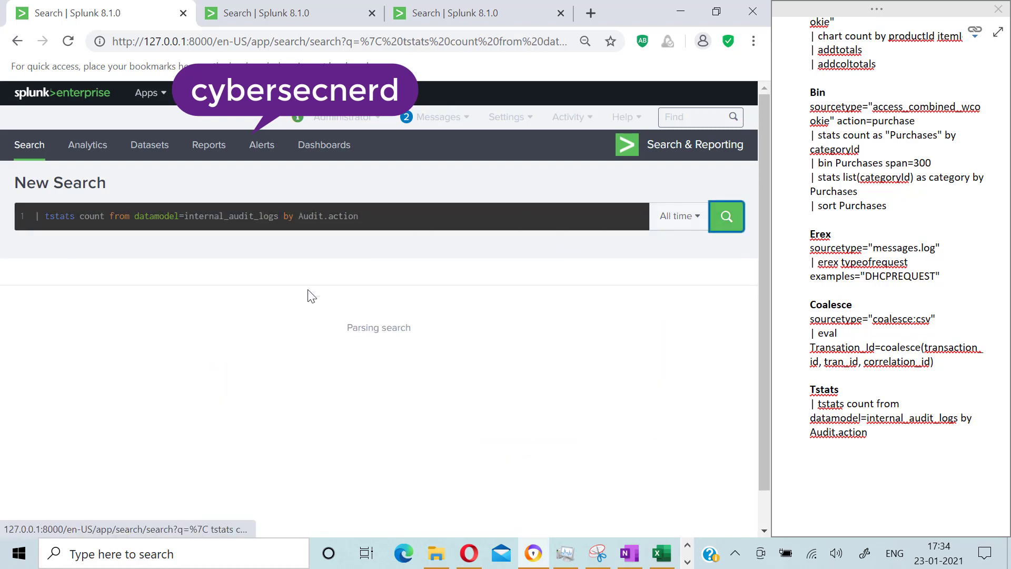